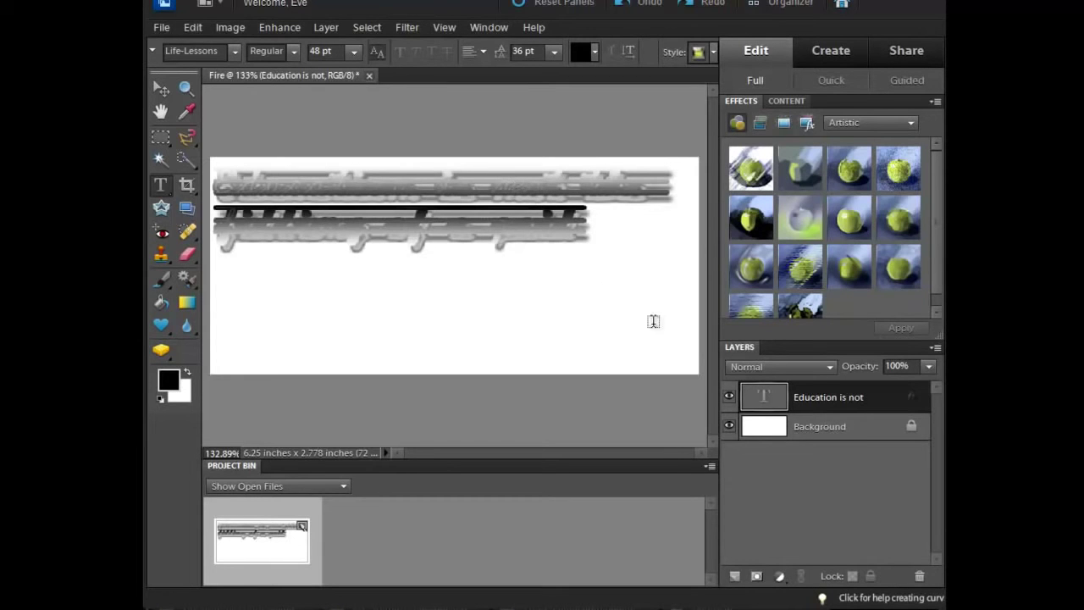
# Clear the layer style from the 'Education is not' layer, removing the quote's blur.
pyautogui.rightClick(760, 399)
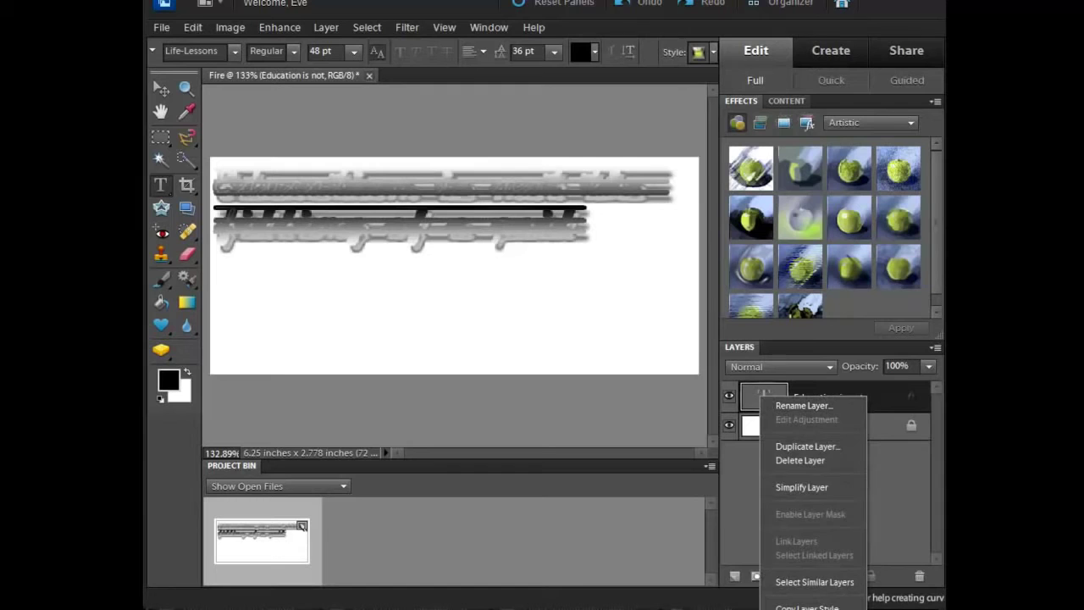
pyautogui.click(603, 298)
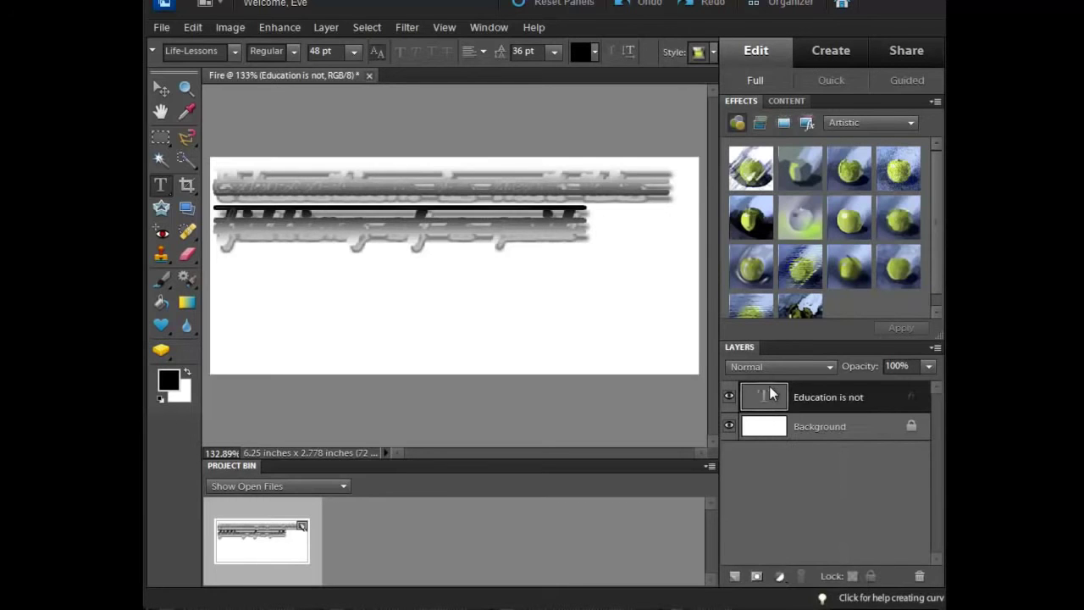
pyautogui.rightClick(770, 388)
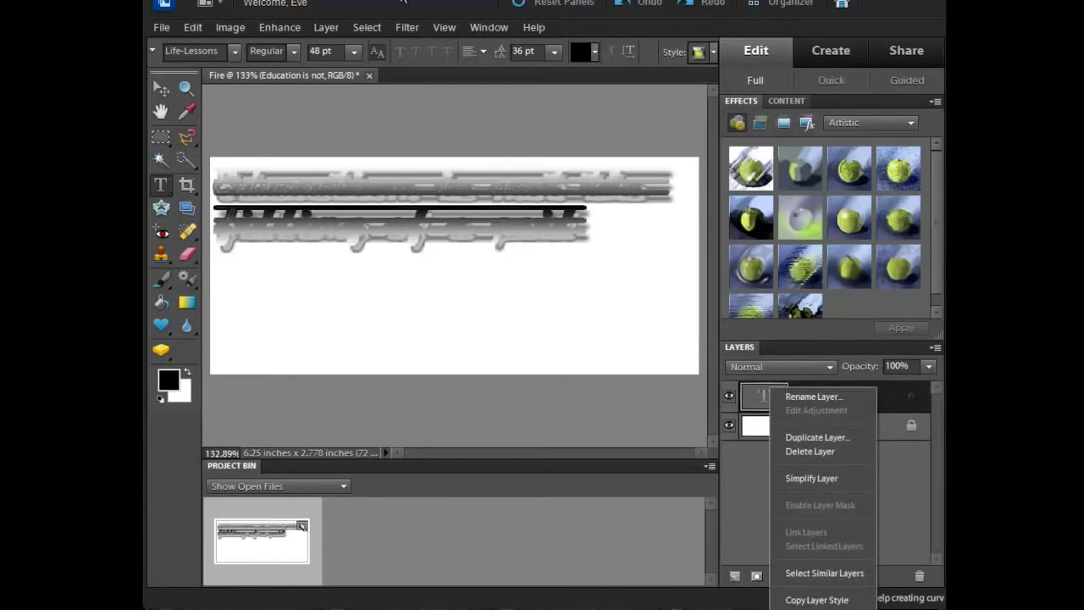
pyautogui.press('Escape')
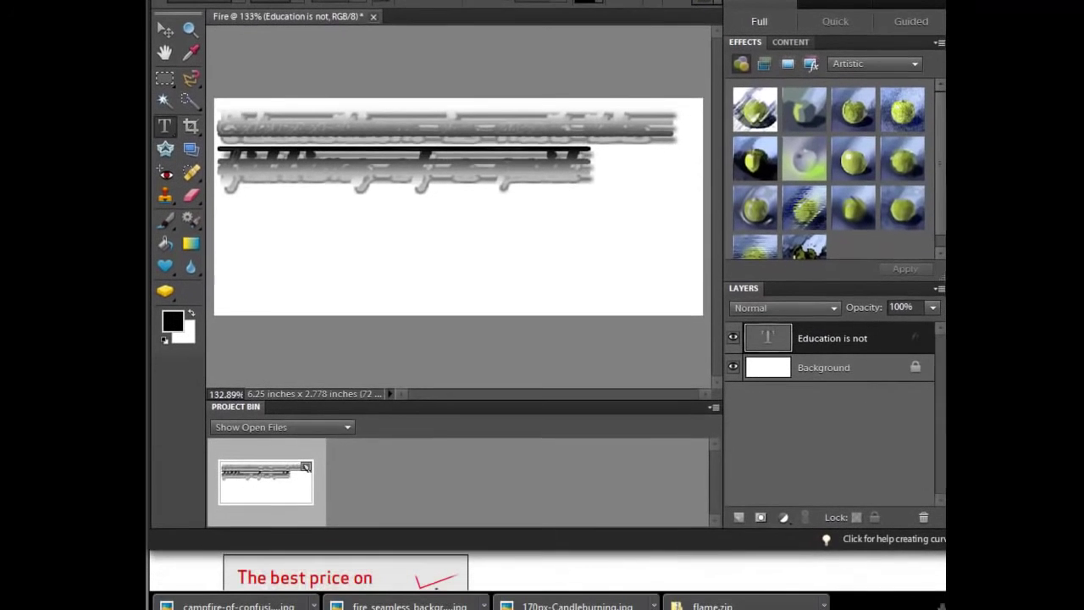
pyautogui.rightClick(750, 322)
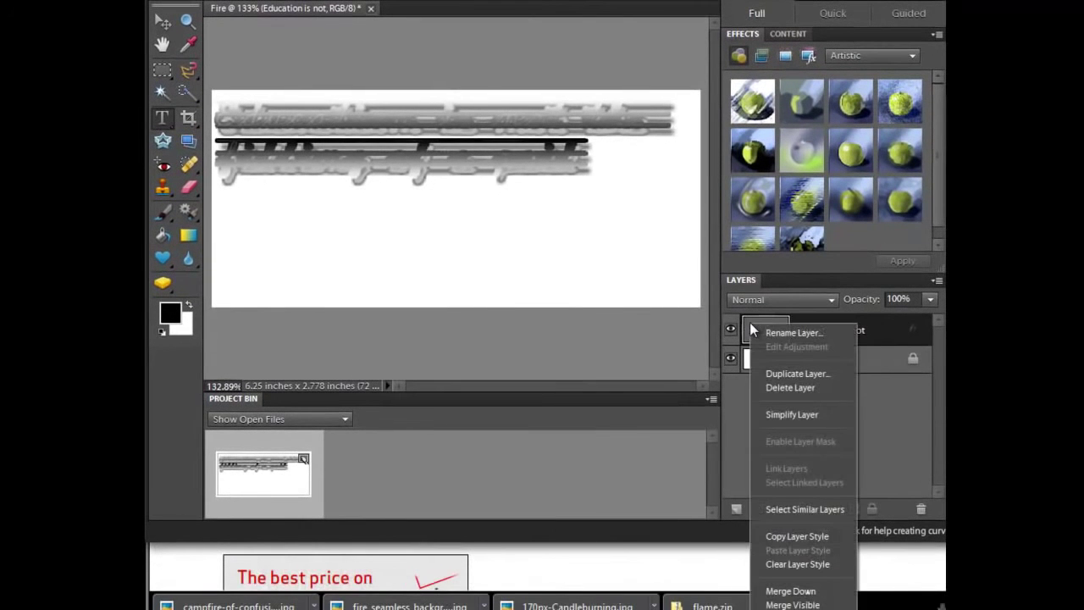
pyautogui.click(801, 563)
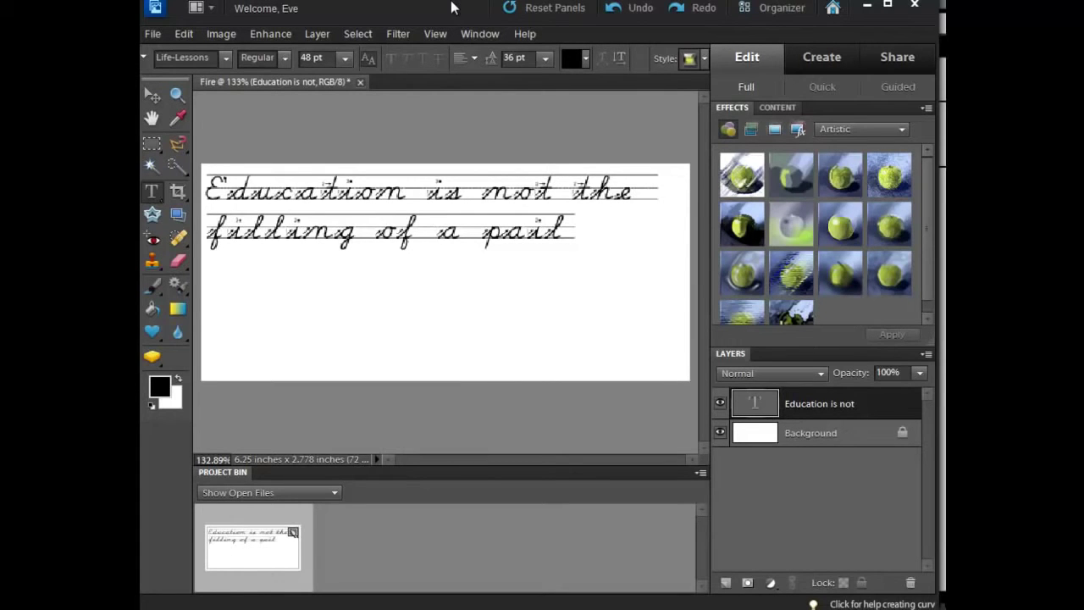
# Create an empty layer named 'lighting fire' with Layer > New > Layer.
pyautogui.click(317, 38)
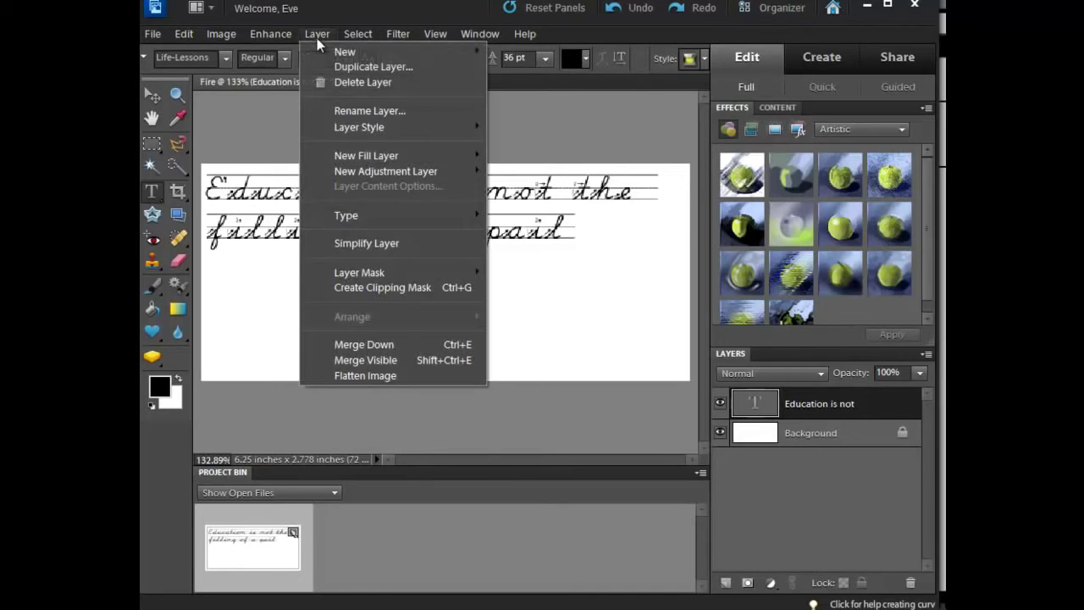
pyautogui.moveTo(319, 52)
pyautogui.click(510, 53)
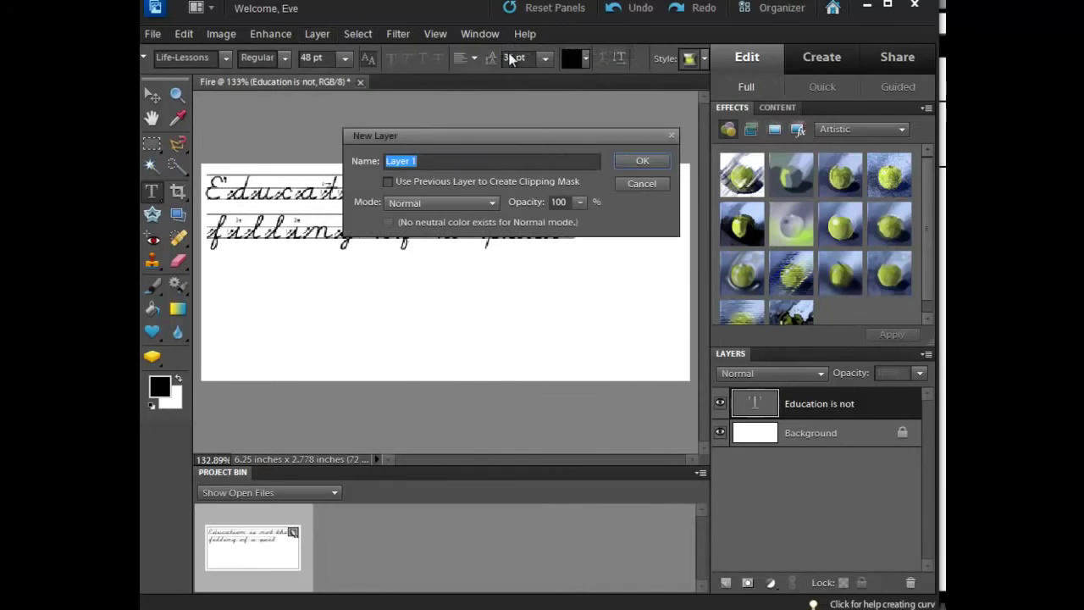
pyautogui.write('lighting fire')
pyautogui.press('Return')
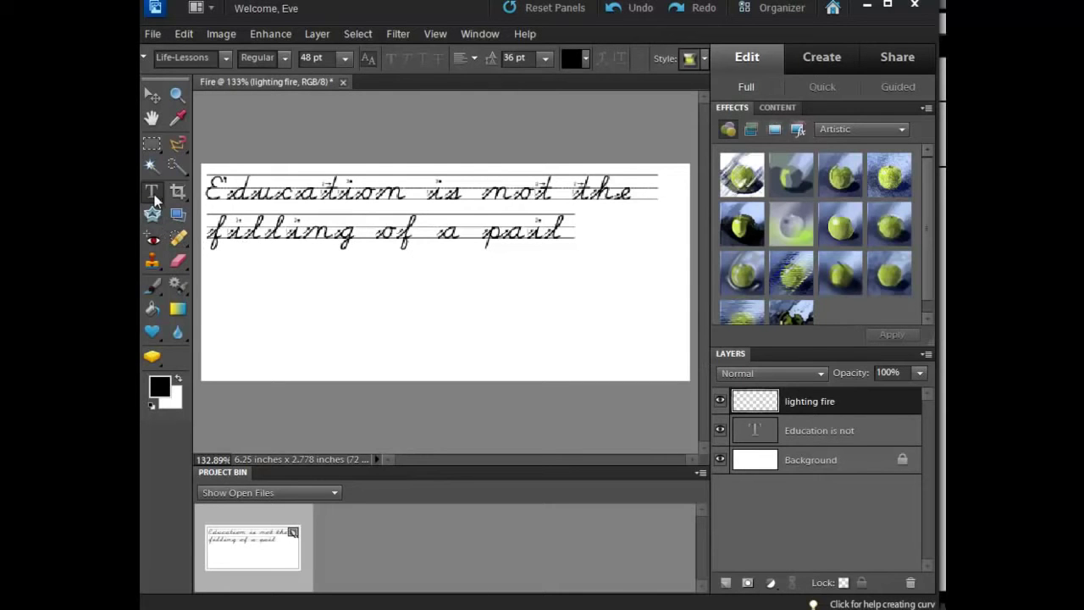
# Set the type options to the Flame font, 12 pt, in red.
pyautogui.click(225, 57)
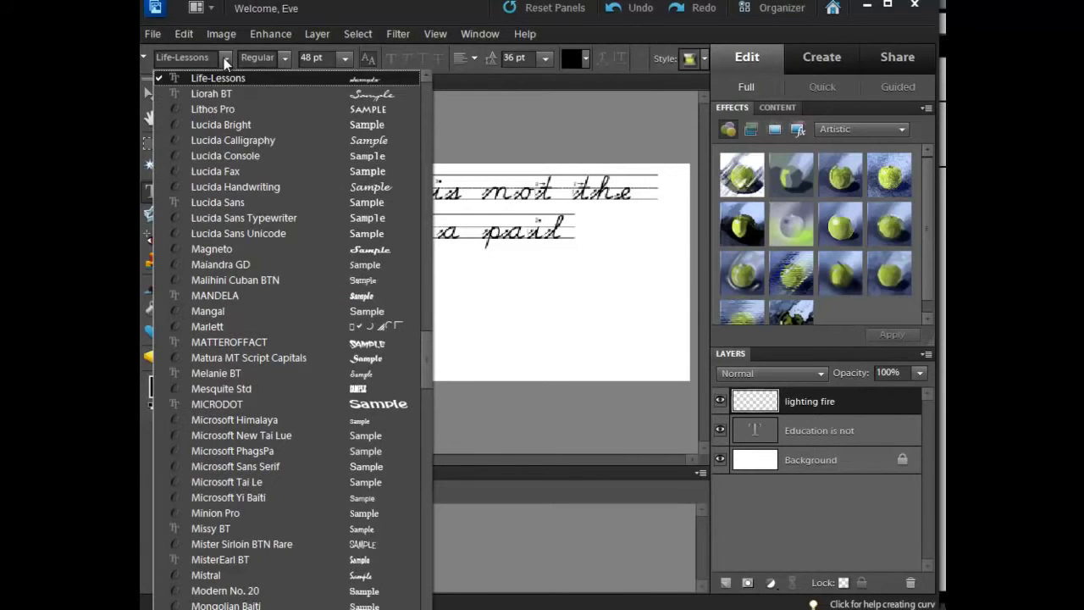
pyautogui.scroll(3, 428, 349)
pyautogui.moveTo(428, 355); pyautogui.dragTo(435, 242)
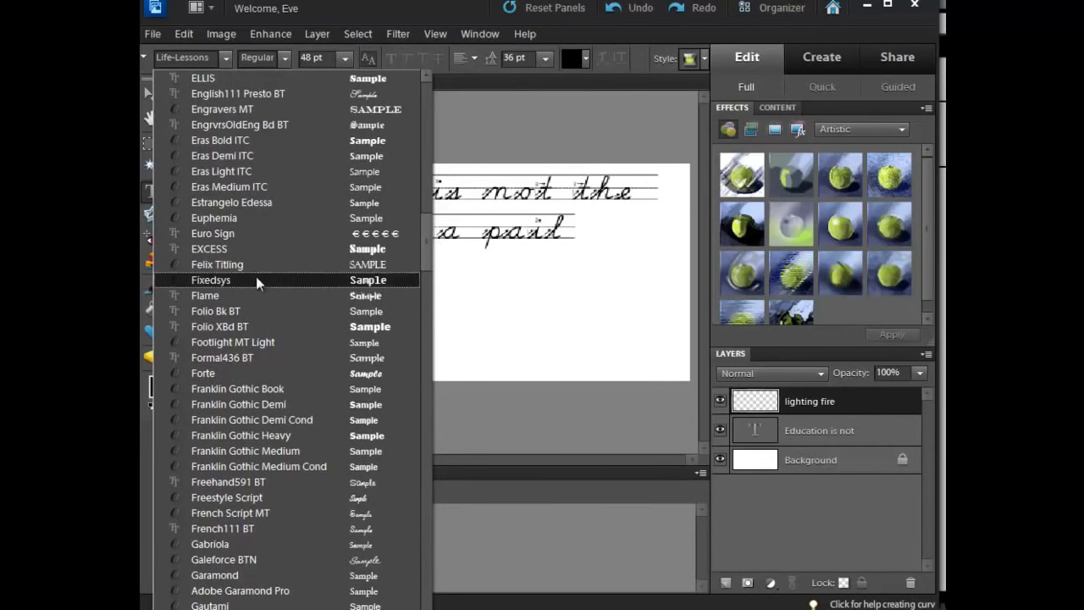
pyautogui.click(238, 296)
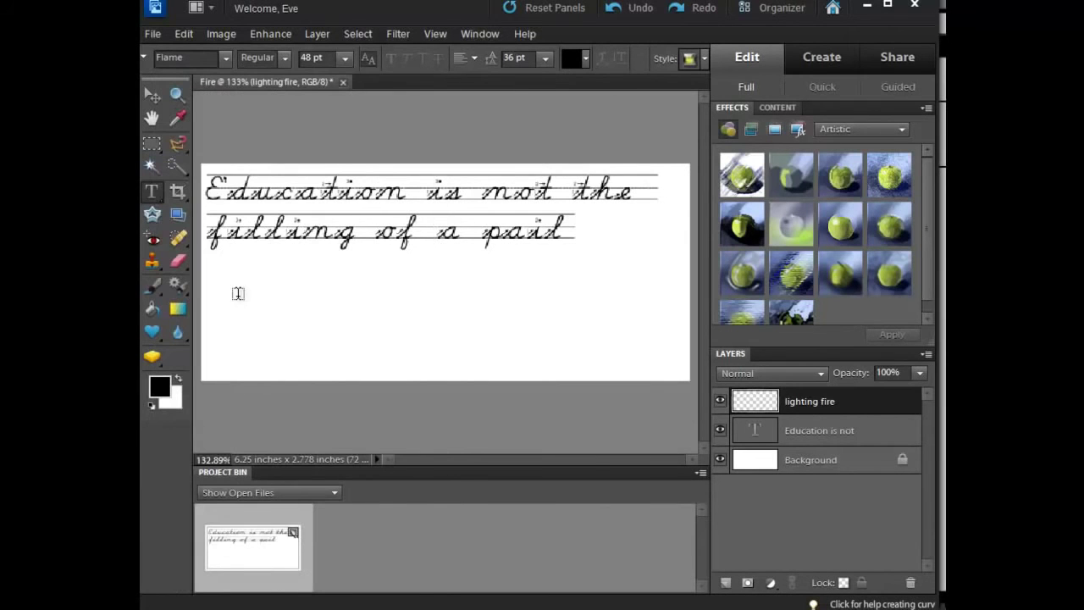
pyautogui.click(345, 57)
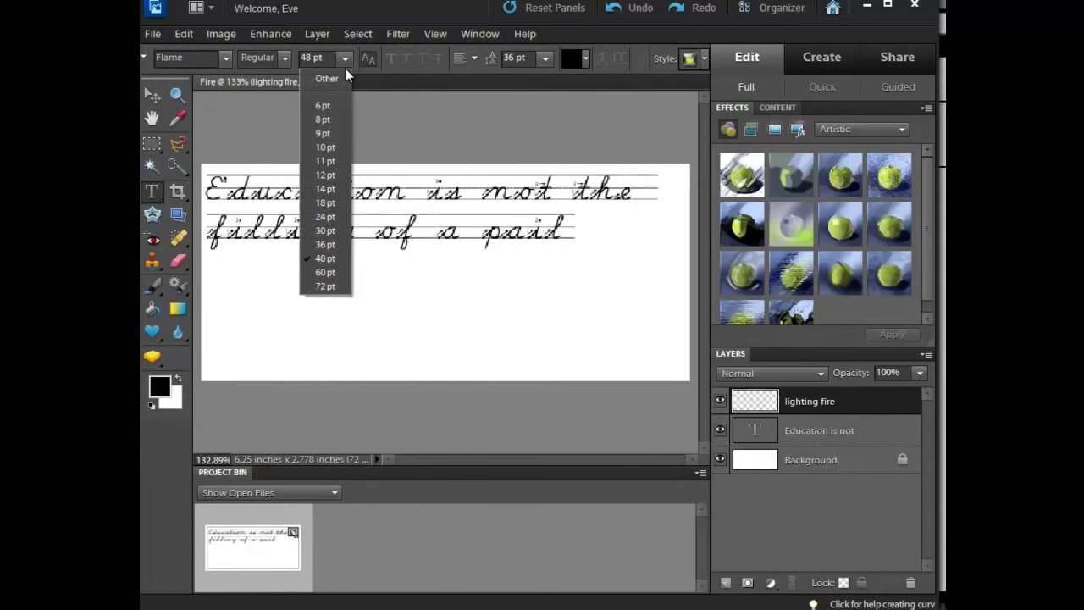
pyautogui.click(329, 176)
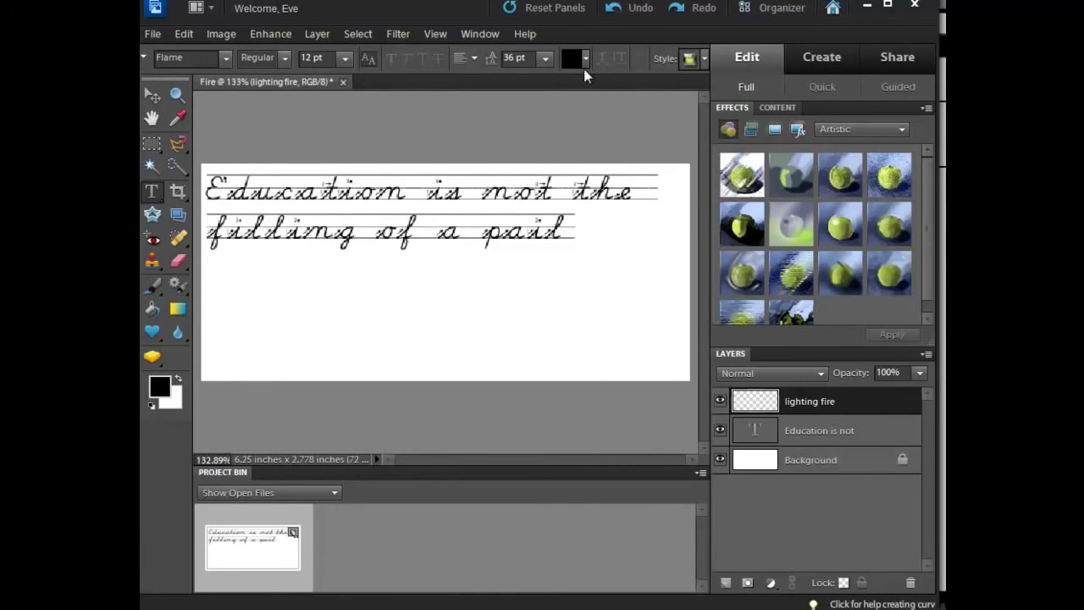
pyautogui.click(586, 58)
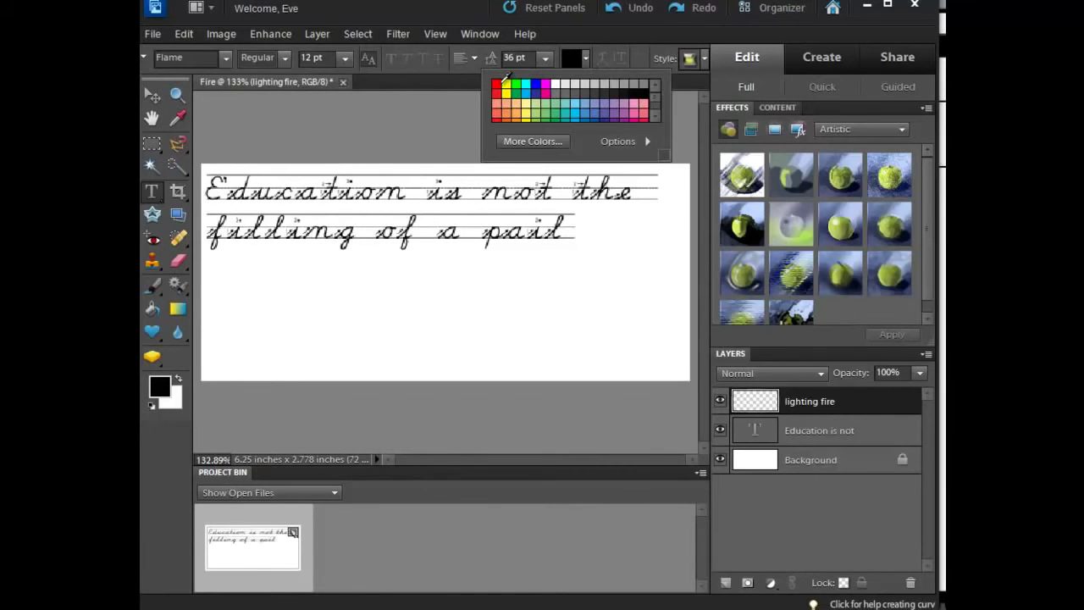
pyautogui.click(497, 83)
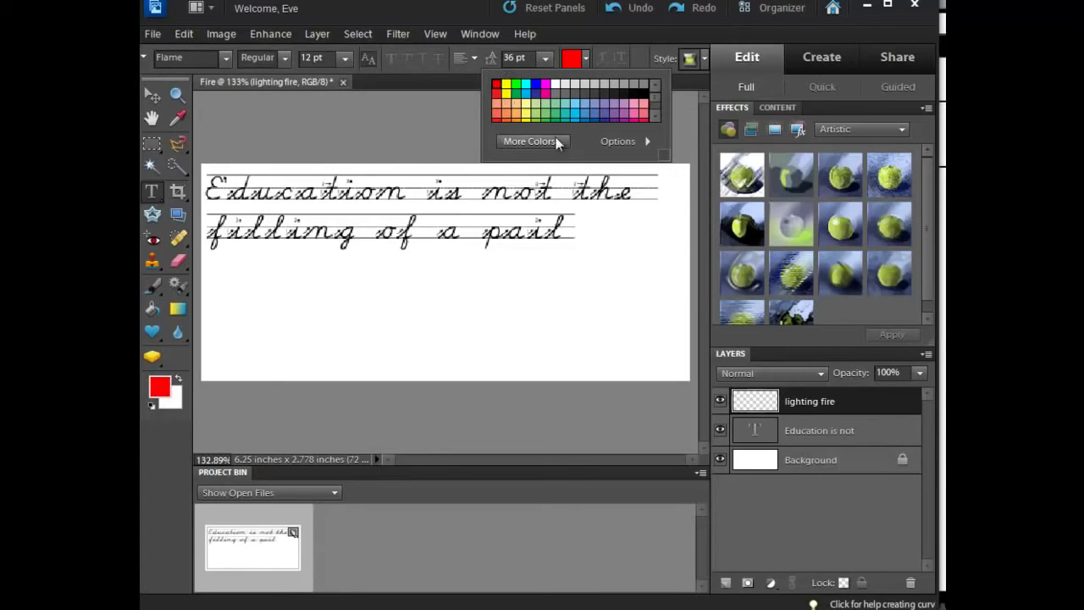
# Type 'but the lighting of a FIRE' below the quote, resize it to 30 pt and commit.
pyautogui.click(225, 294)
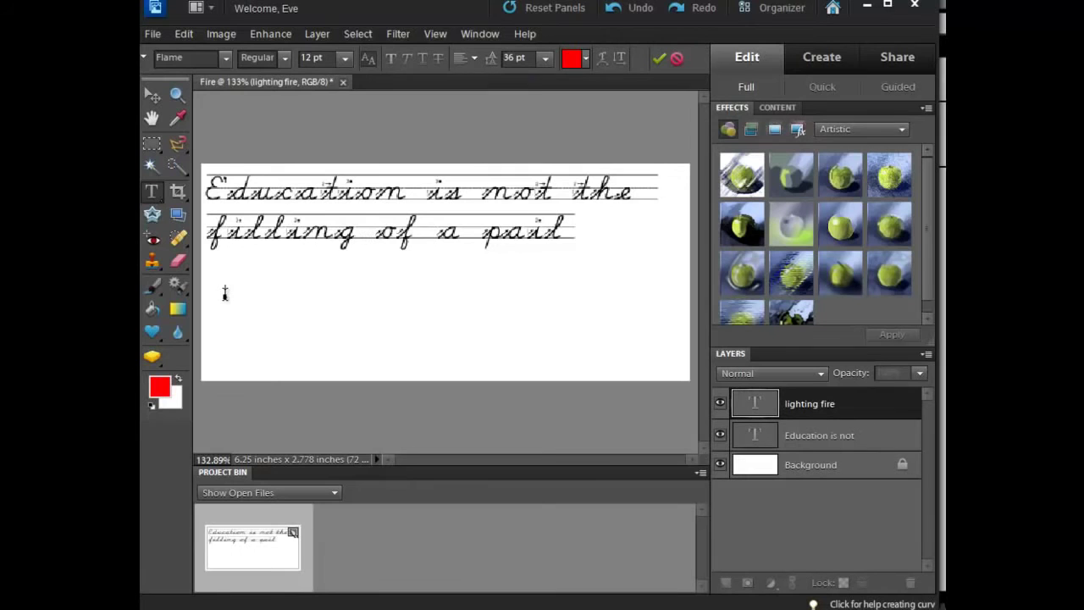
pyautogui.write('but the lighting of the')
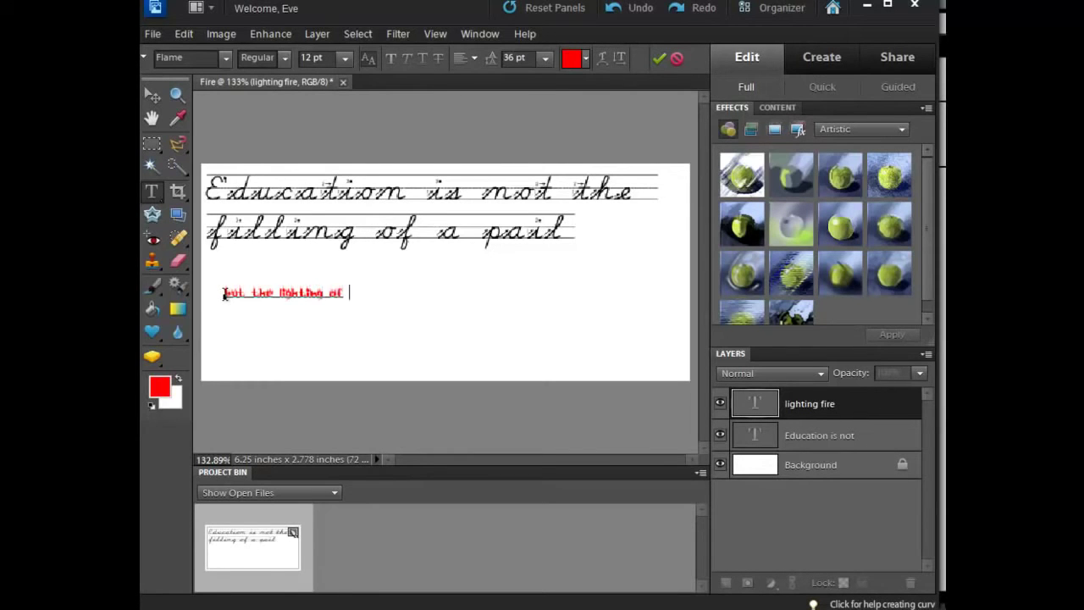
pyautogui.press('BackSpace')
pyautogui.press('BackSpace')
pyautogui.press('BackSpace')
pyautogui.write('a FIRE')
pyautogui.moveTo(394, 293); pyautogui.dragTo(227, 307)
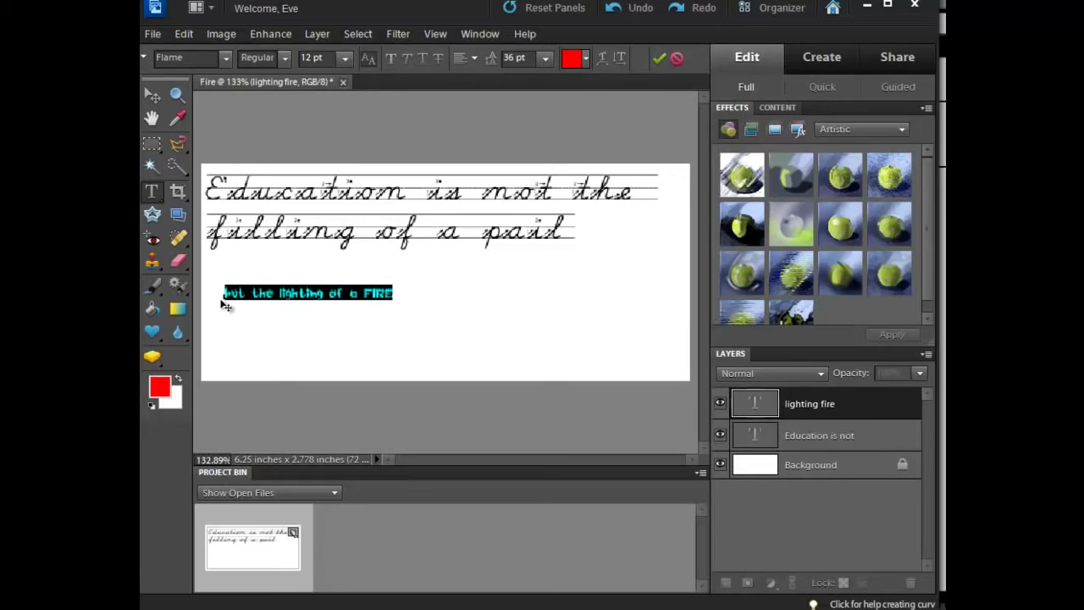
pyautogui.click(346, 59)
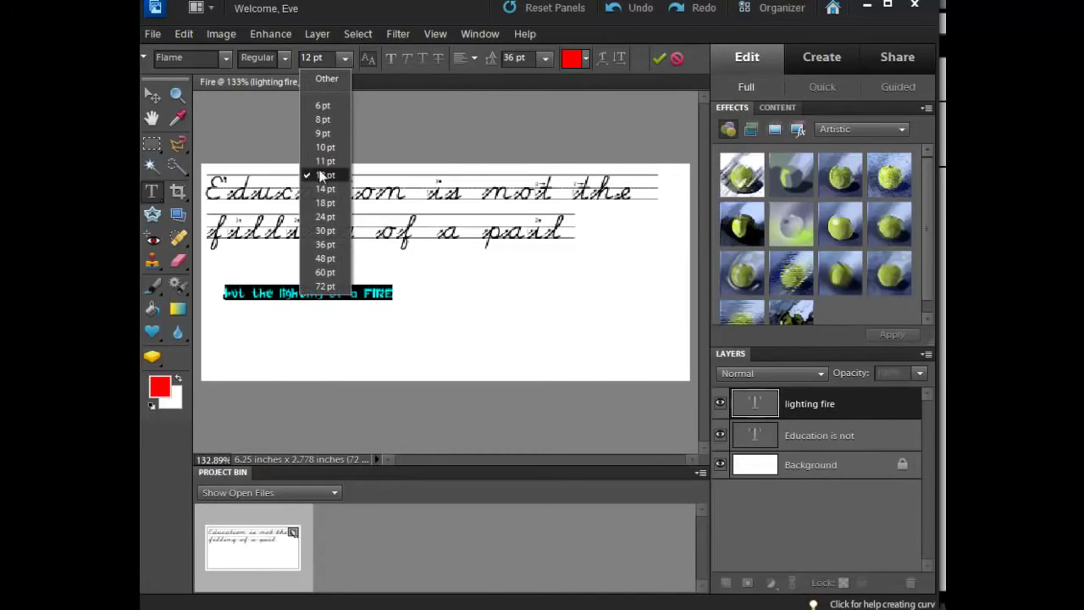
pyautogui.click(325, 231)
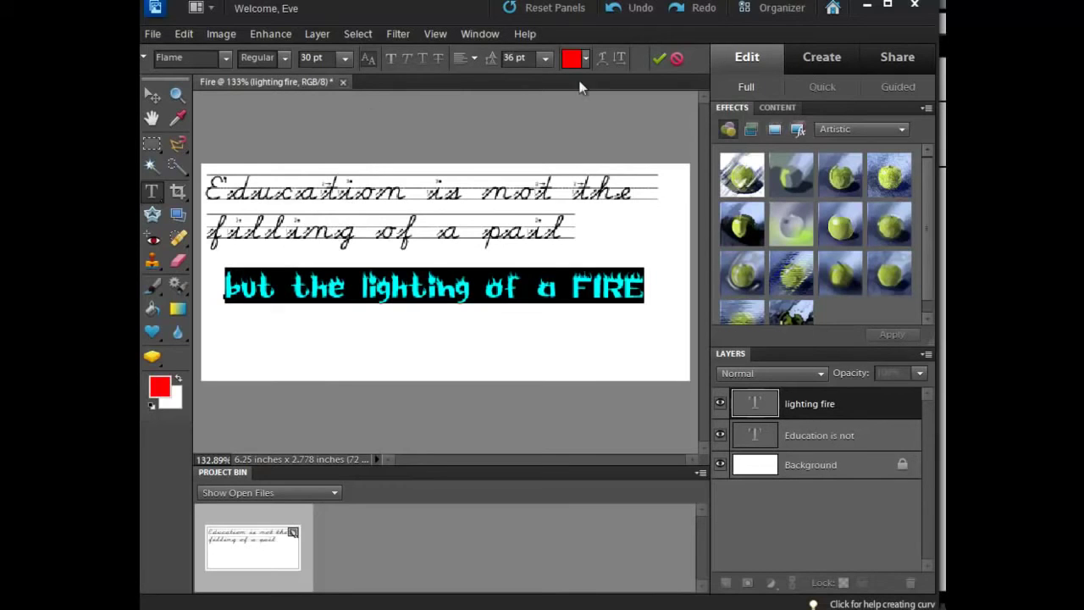
pyautogui.click(658, 59)
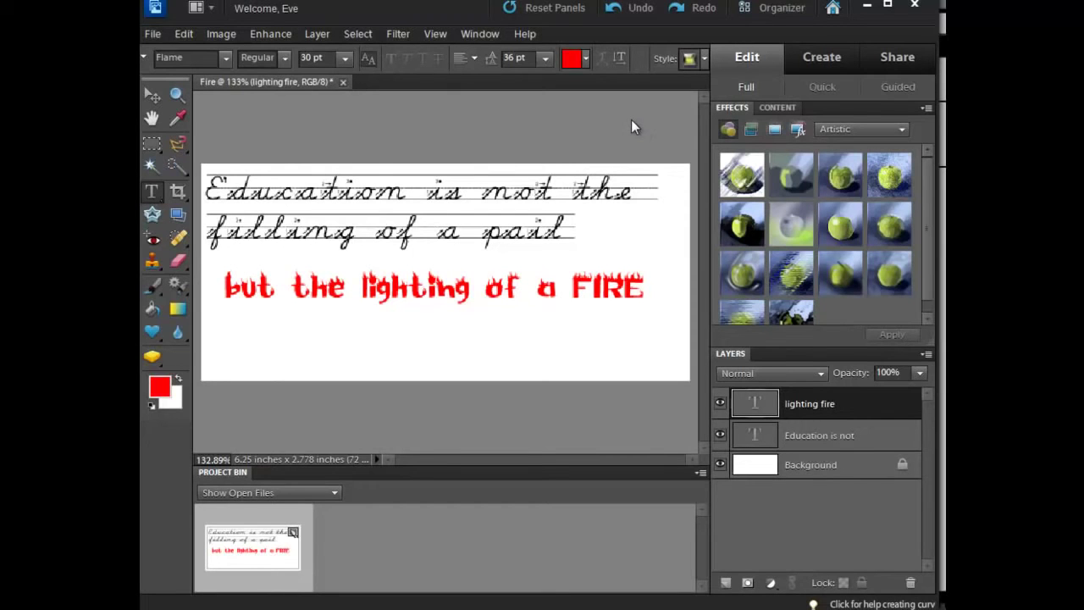
pyautogui.click(150, 117)
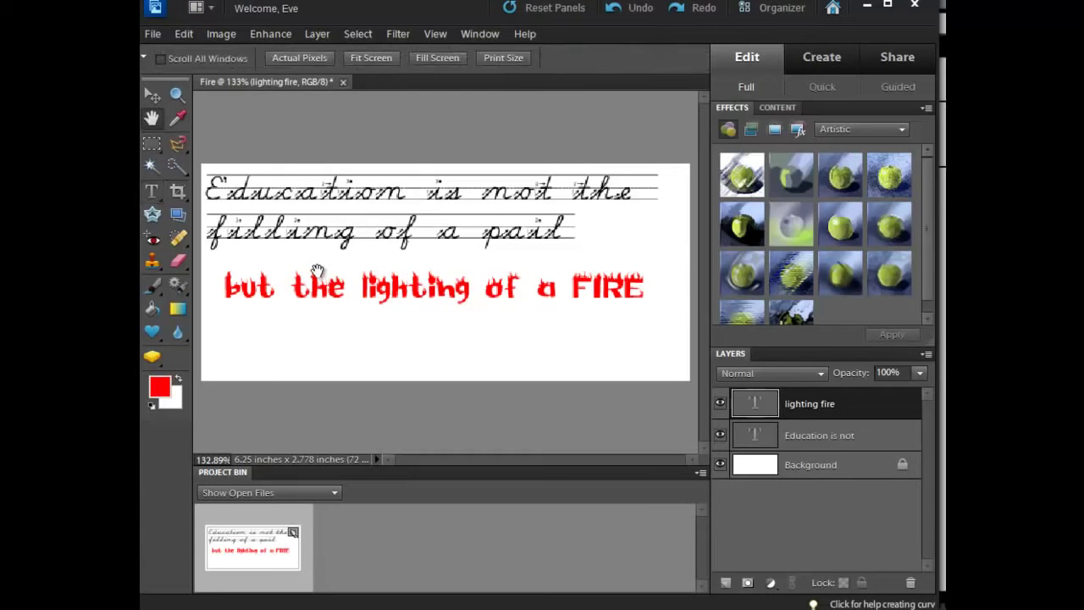
# Move the red Flame line up and right to sit just under the cursive quote.
pyautogui.click(154, 98)
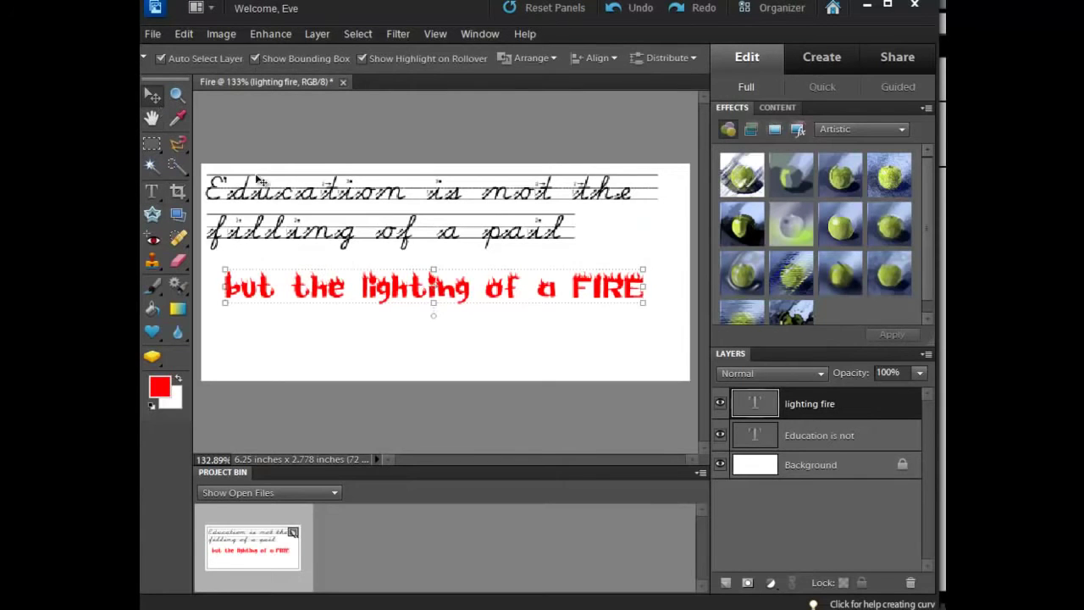
pyautogui.moveTo(359, 301); pyautogui.dragTo(395, 276)
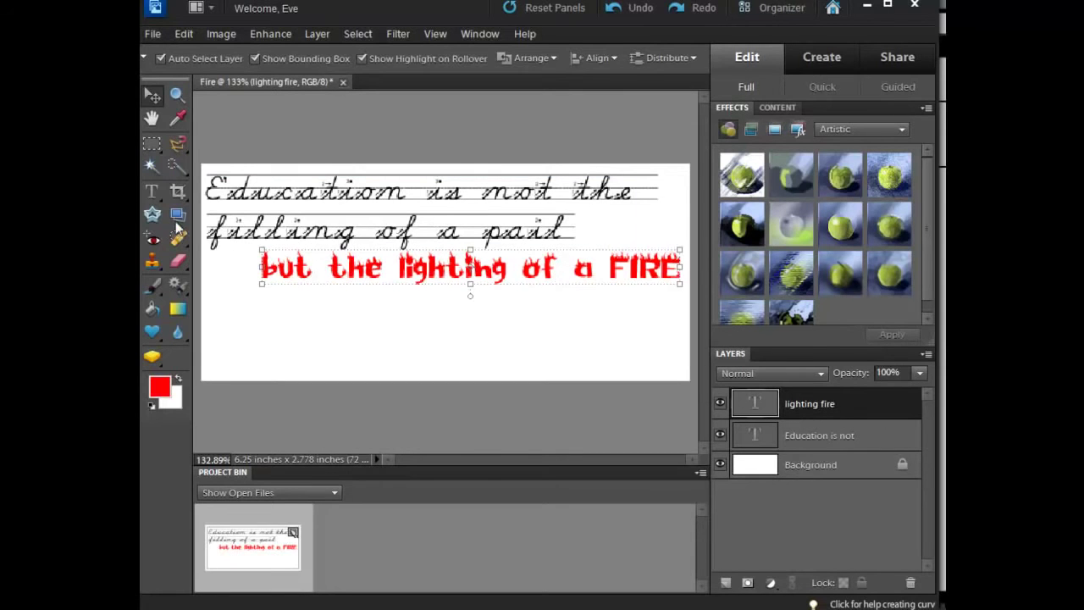
pyautogui.click(152, 193)
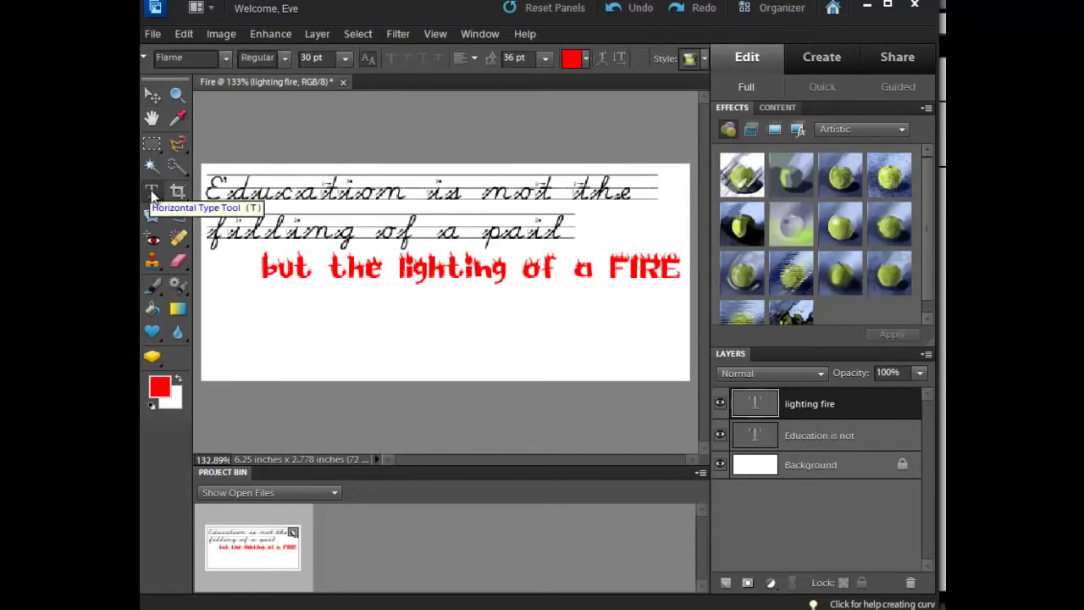
# Try a blue Wow Neon style on the FIRE line, then undo it.
pyautogui.click(705, 57)
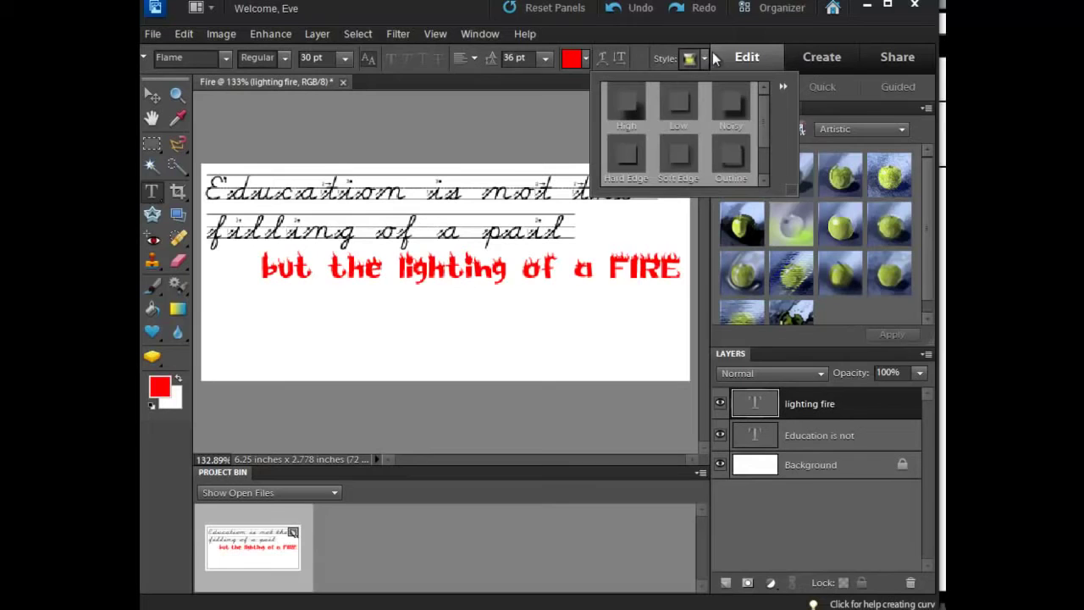
pyautogui.click(703, 61)
pyautogui.click(703, 61)
pyautogui.click(780, 87)
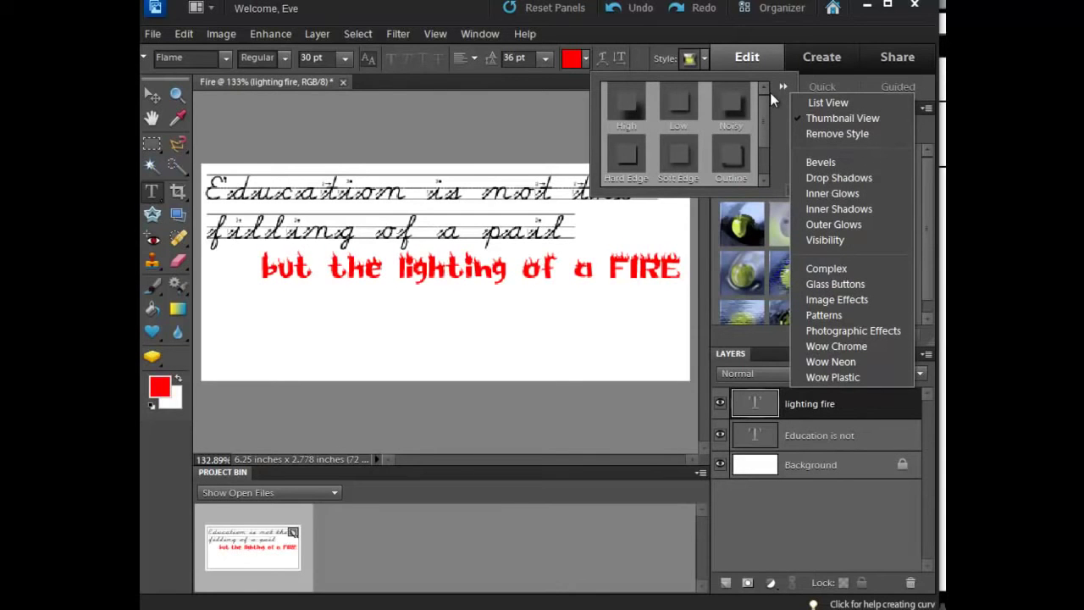
pyautogui.click(856, 301)
pyautogui.moveTo(765, 106)
pyautogui.mouseDown()
pyautogui.moveTo(766, 163)
pyautogui.moveTo(775, 97)
pyautogui.mouseUp()
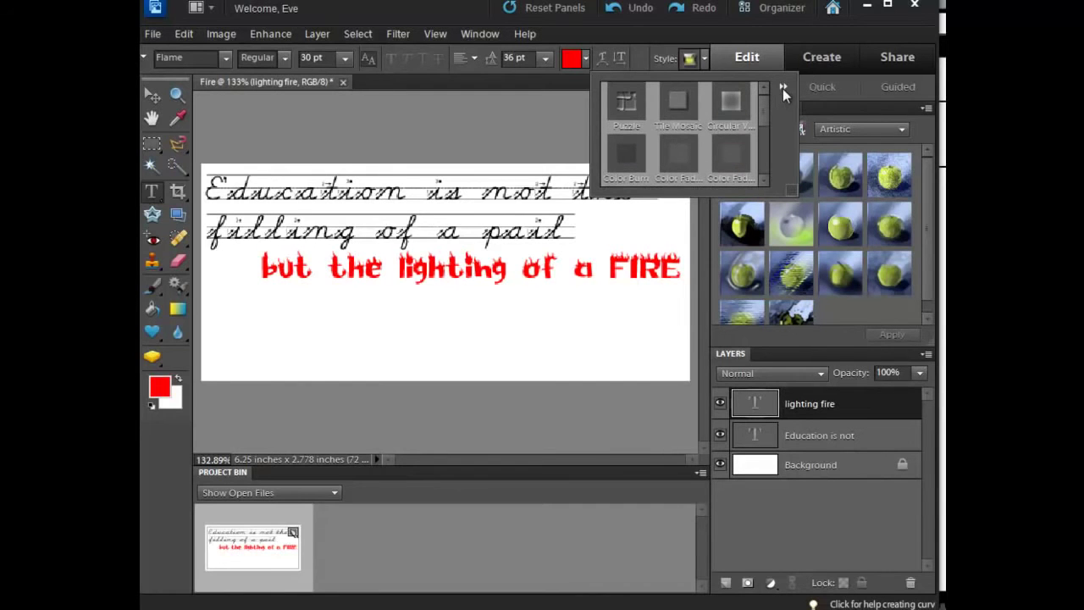
pyautogui.click(783, 87)
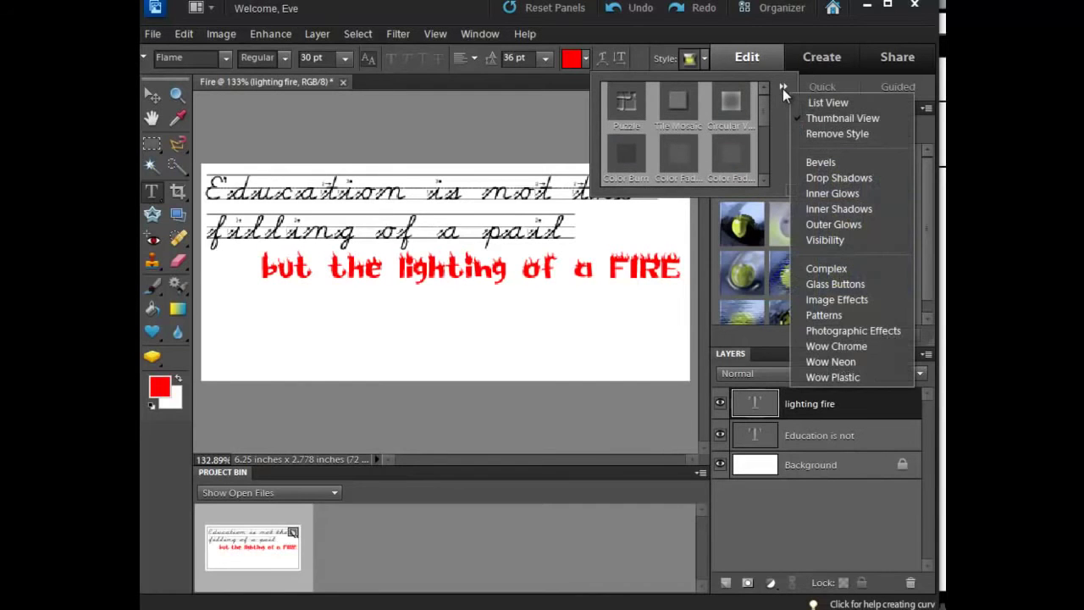
pyautogui.click(809, 361)
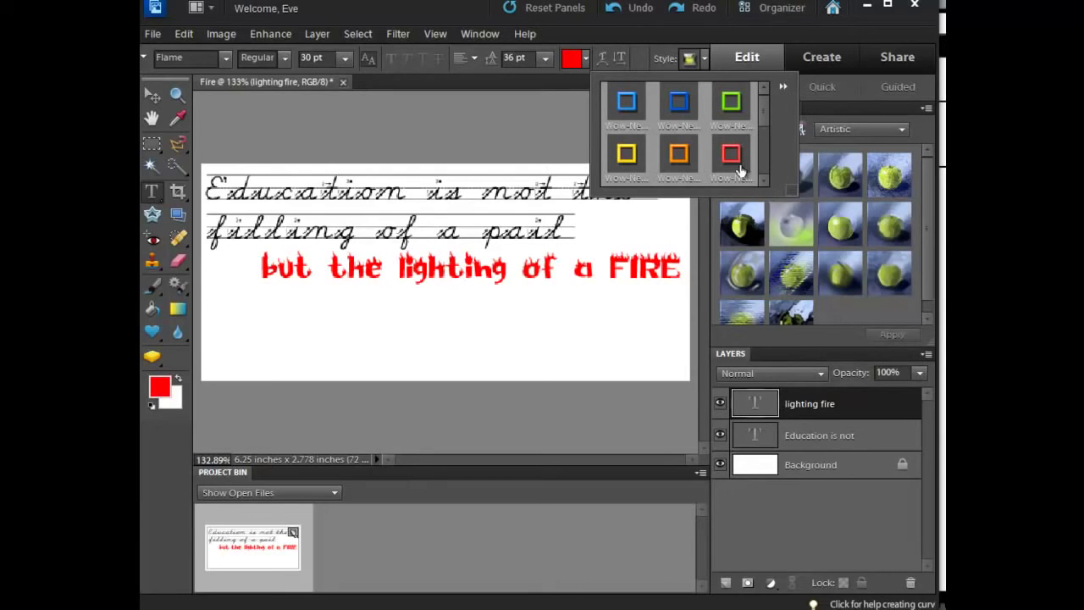
pyautogui.click(681, 106)
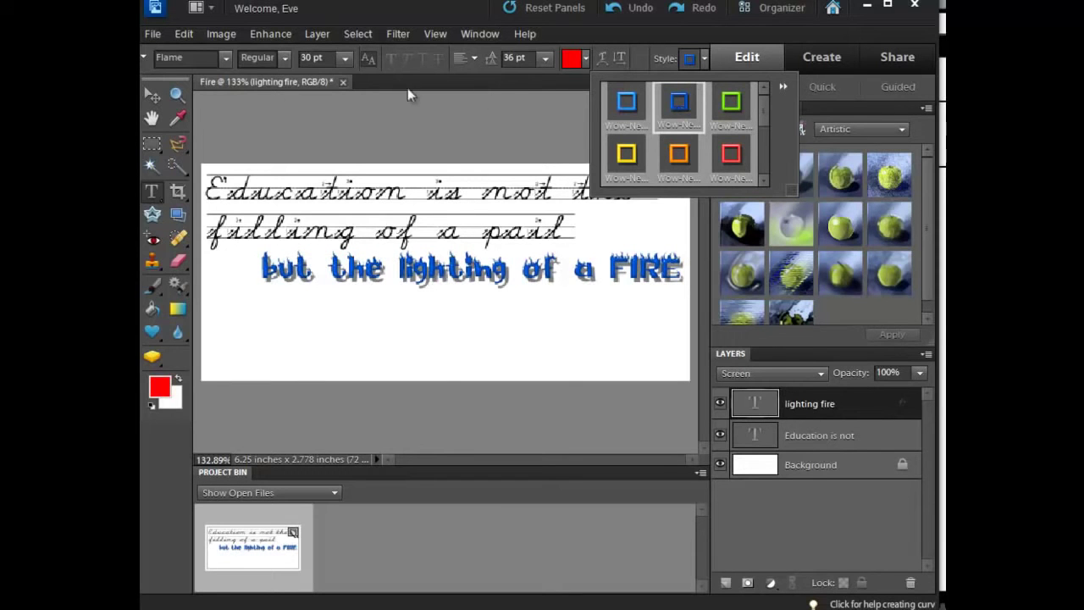
pyautogui.click(173, 30)
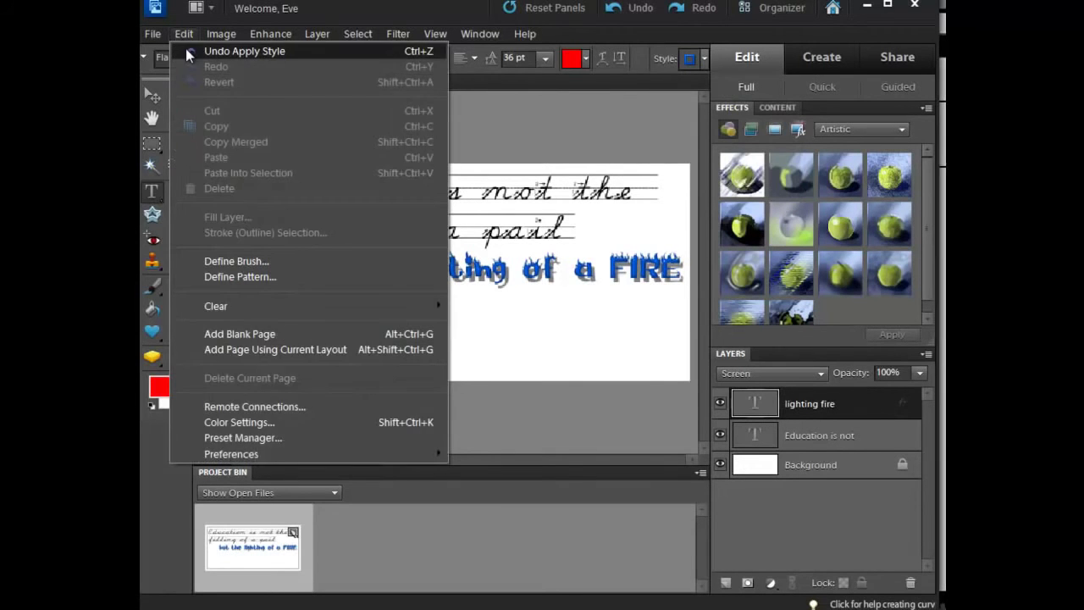
pyautogui.click(186, 48)
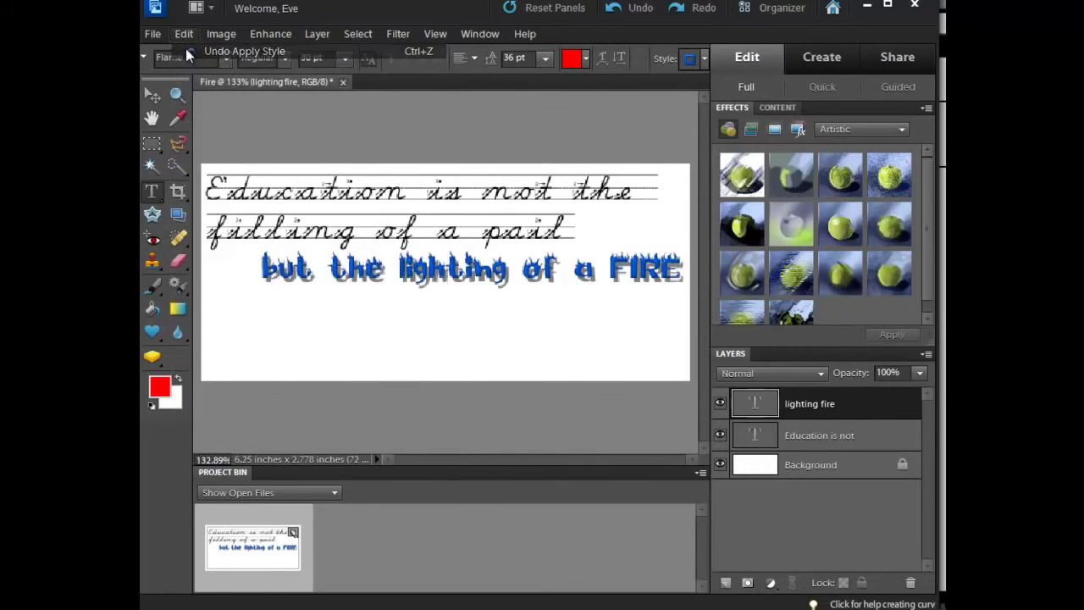
# Try a red Wow Plastic style on the FIRE line, then undo it.
pyautogui.click(702, 57)
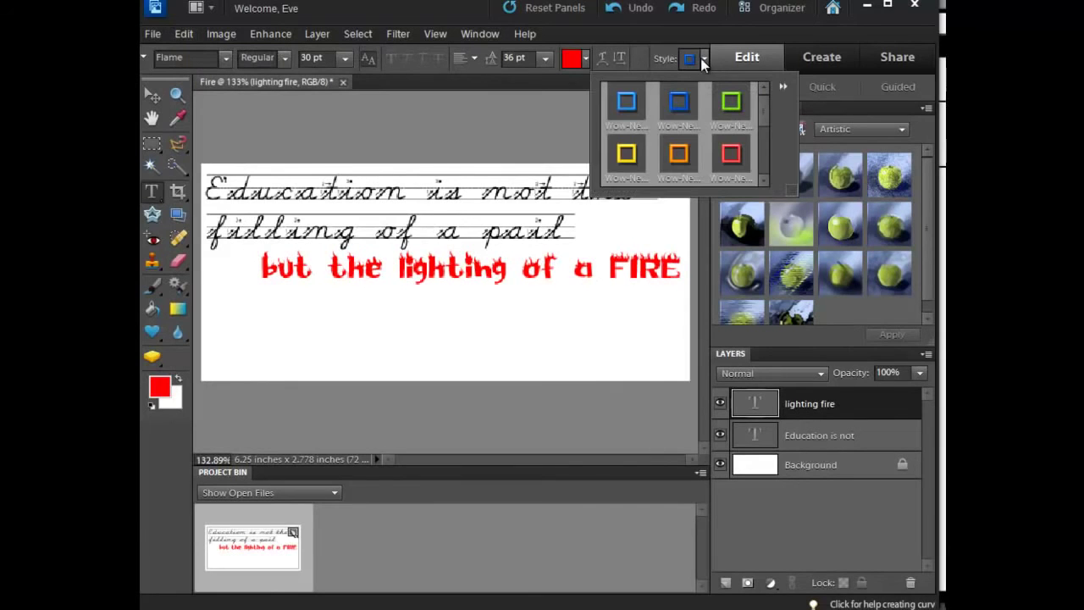
pyautogui.click(782, 85)
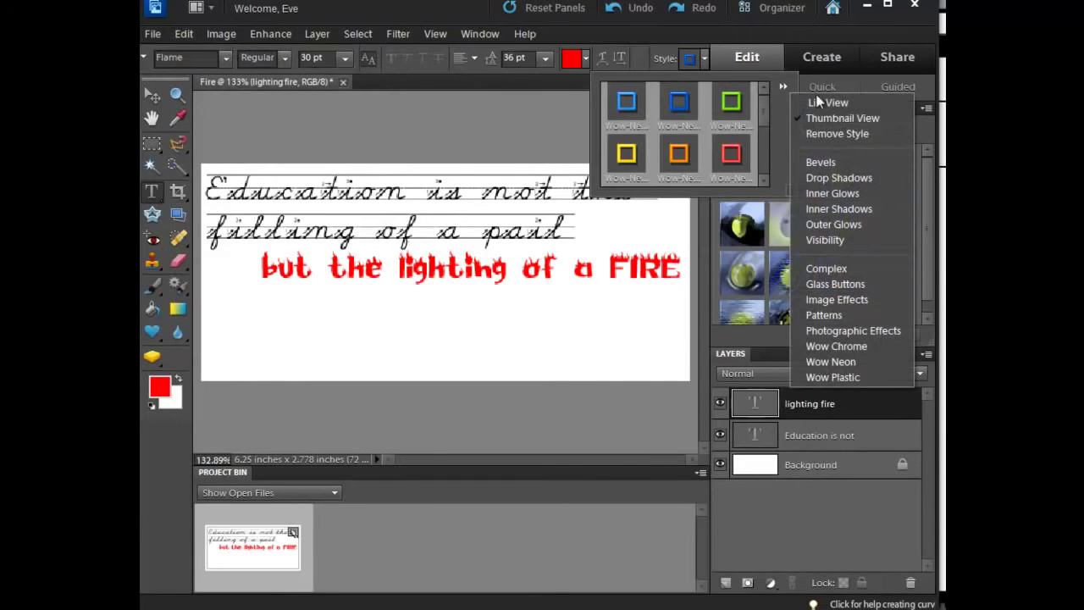
pyautogui.click(846, 376)
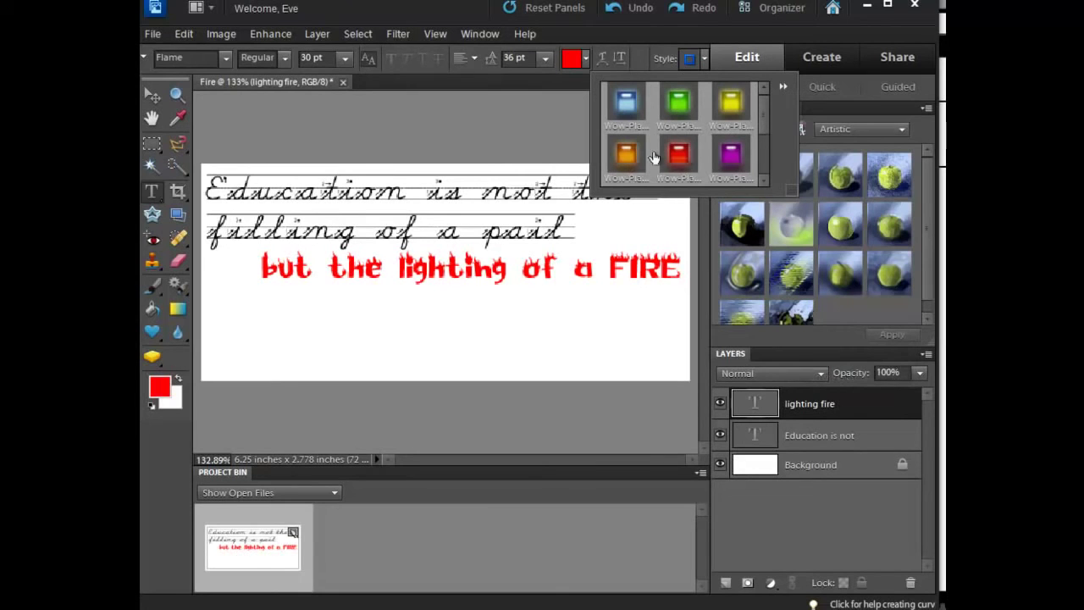
pyautogui.click(682, 154)
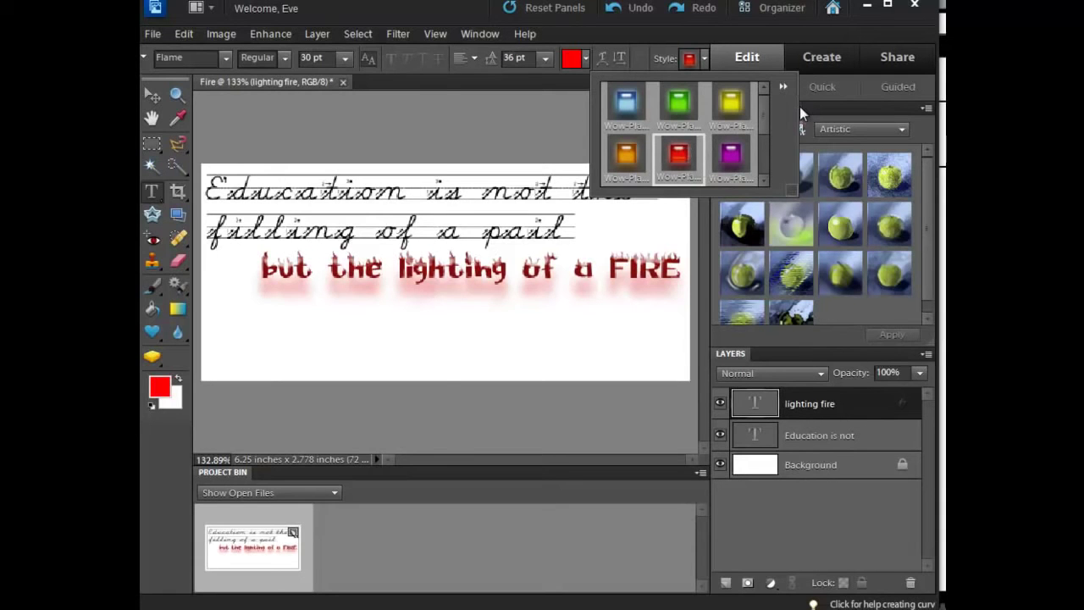
pyautogui.click(193, 33)
pyautogui.click(196, 48)
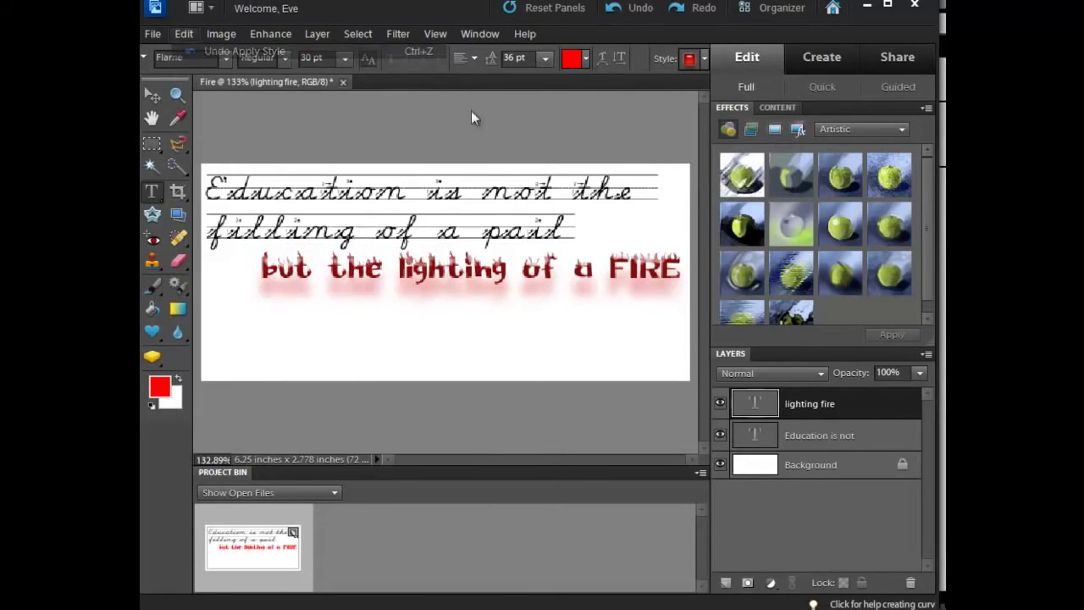
# Apply the Wow-Chrome Shiny Edge style to the FIRE line.
pyautogui.click(703, 58)
pyautogui.click(783, 86)
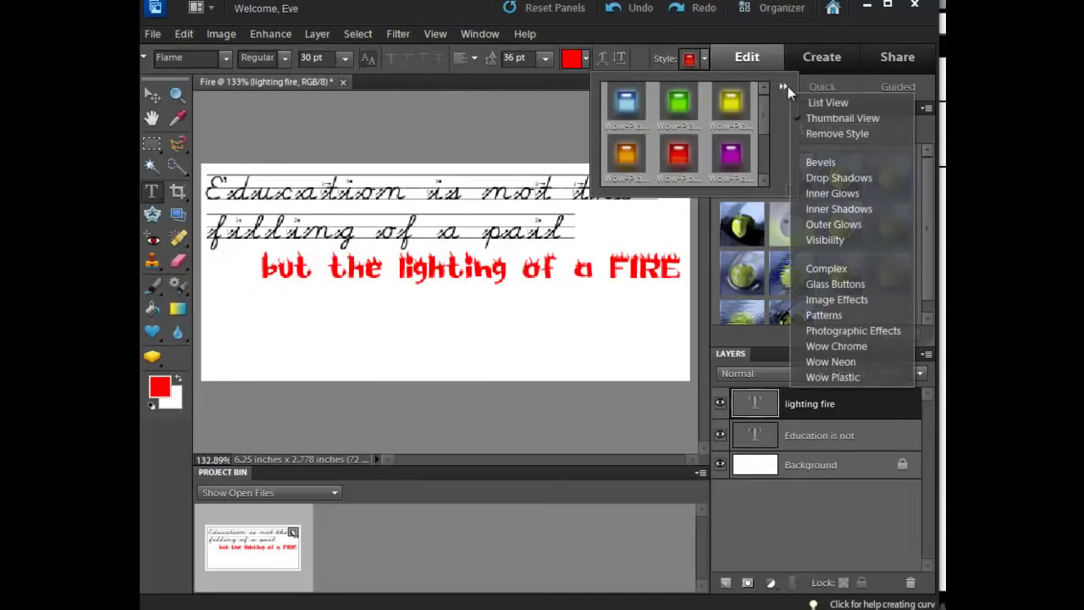
pyautogui.click(823, 345)
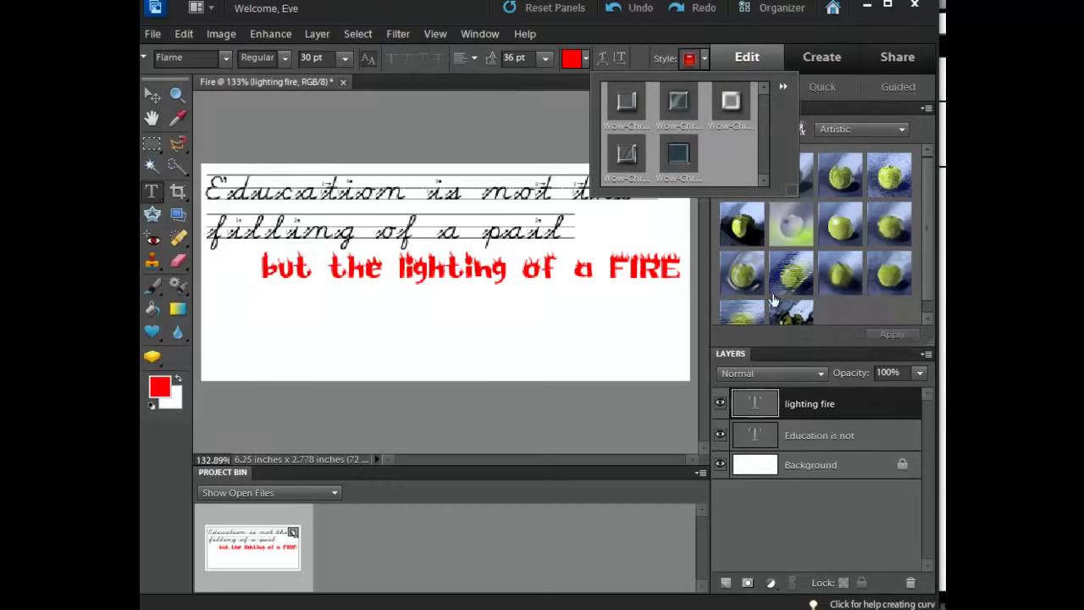
pyautogui.click(732, 102)
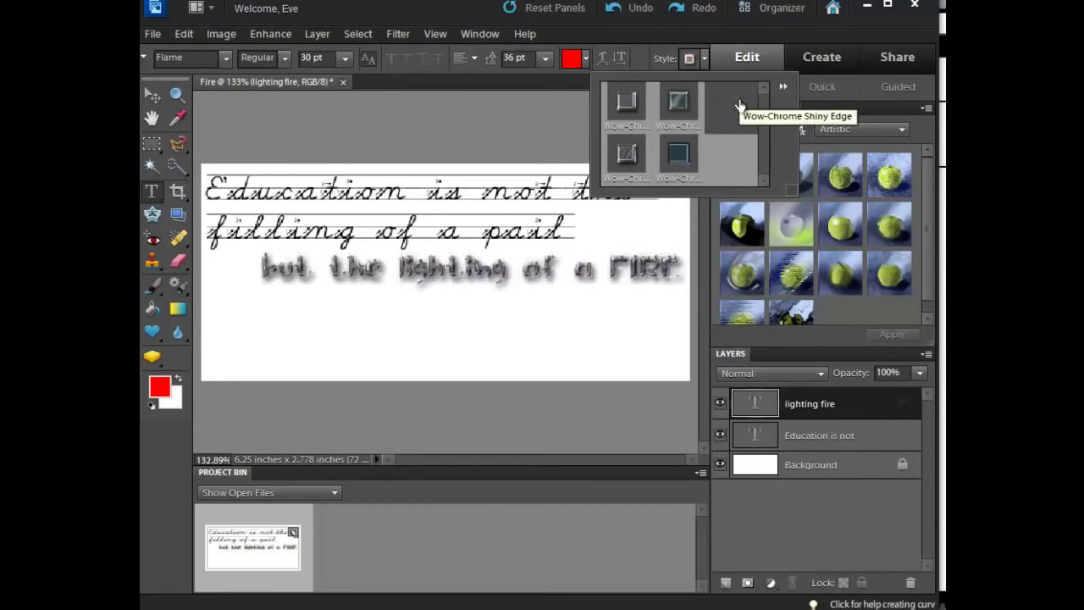
pyautogui.click(785, 85)
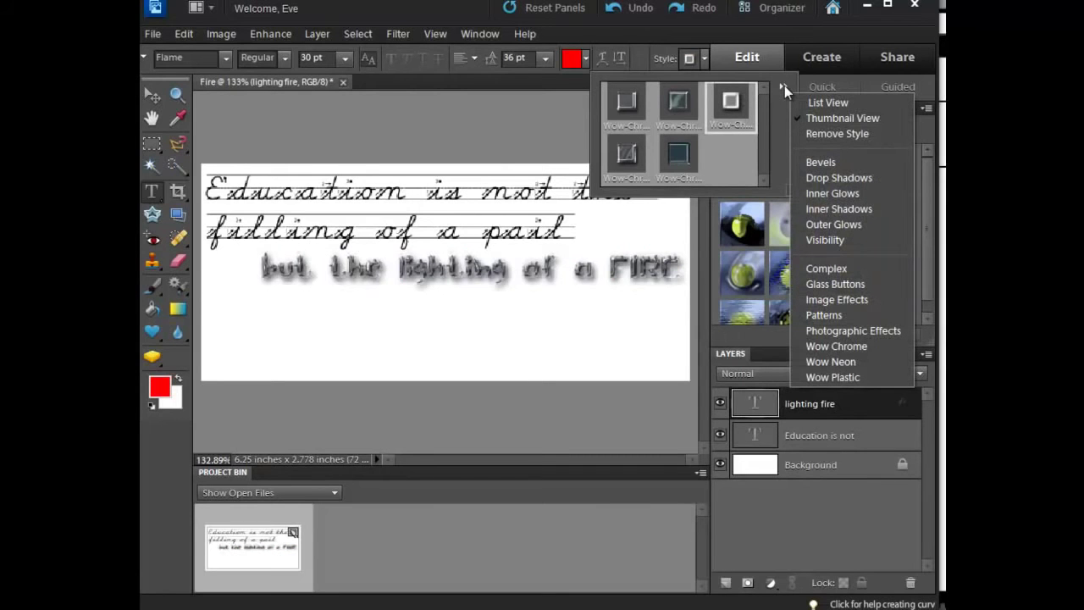
pyautogui.click(180, 39)
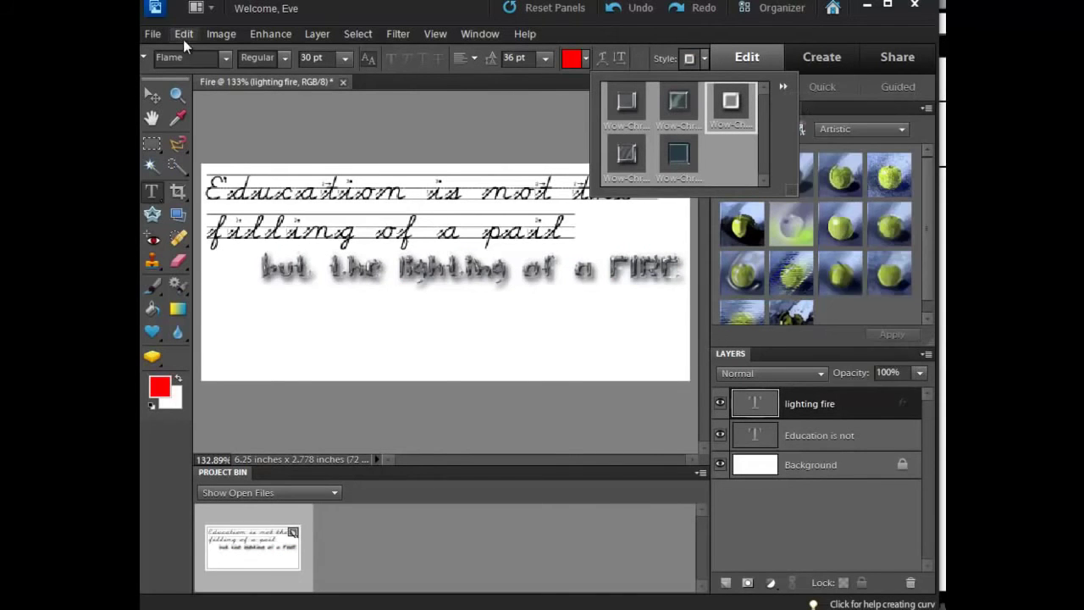
pyautogui.click(183, 37)
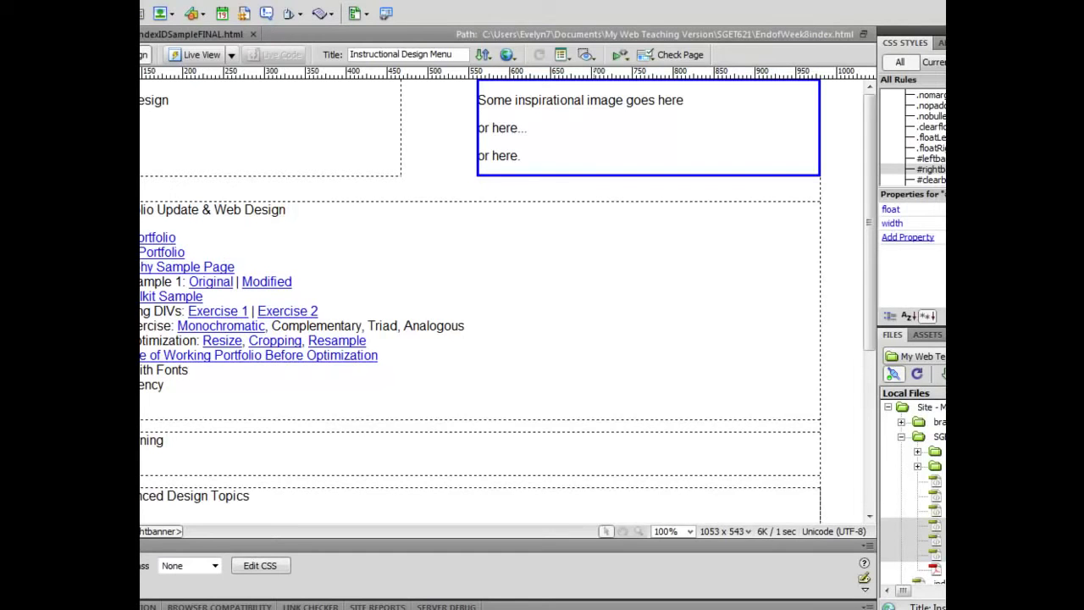
pyautogui.hotkey('ctrl', 'a')
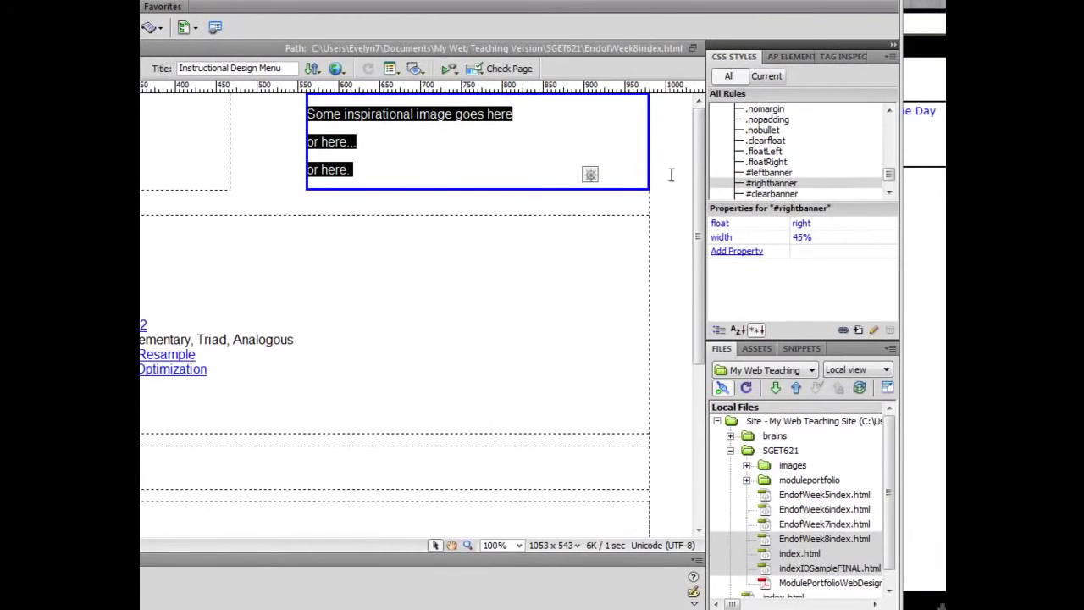
pyautogui.click(762, 184)
pyautogui.click(758, 184)
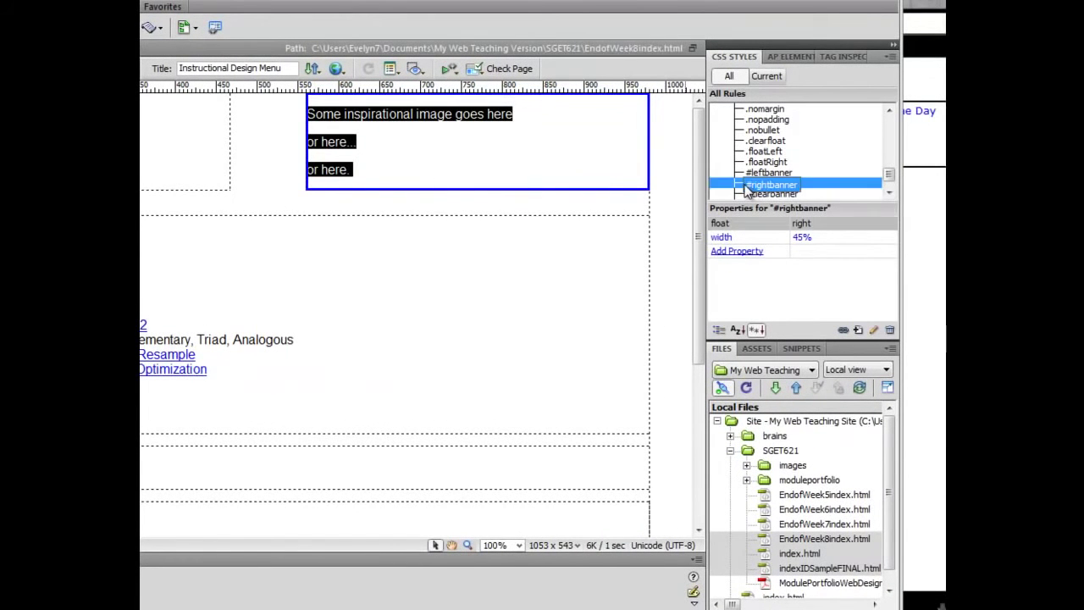
pyautogui.click(419, 118)
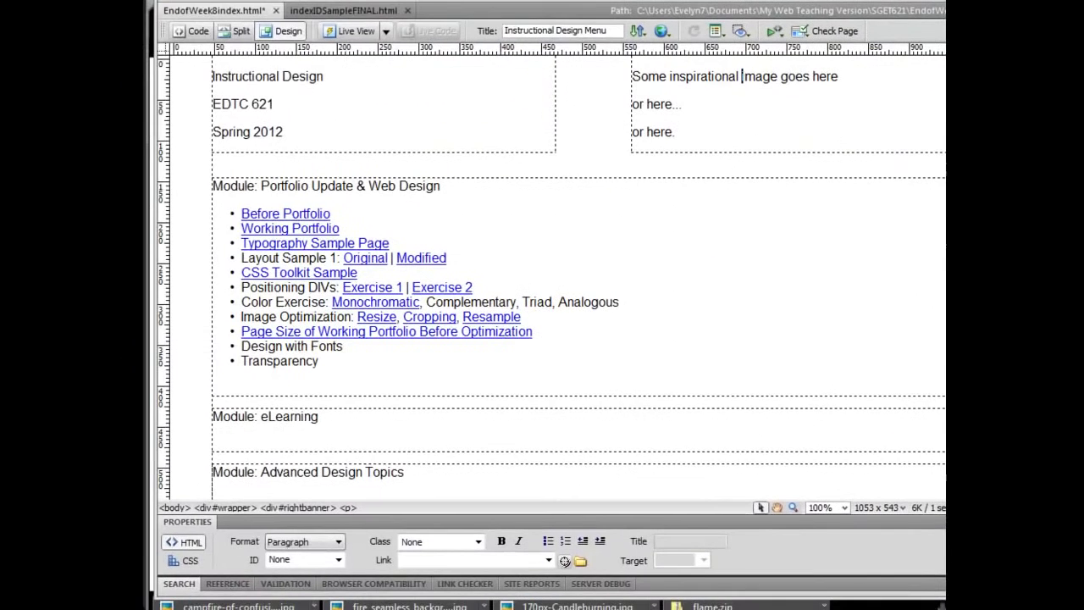
pyautogui.click(718, 129)
pyautogui.click(312, 507)
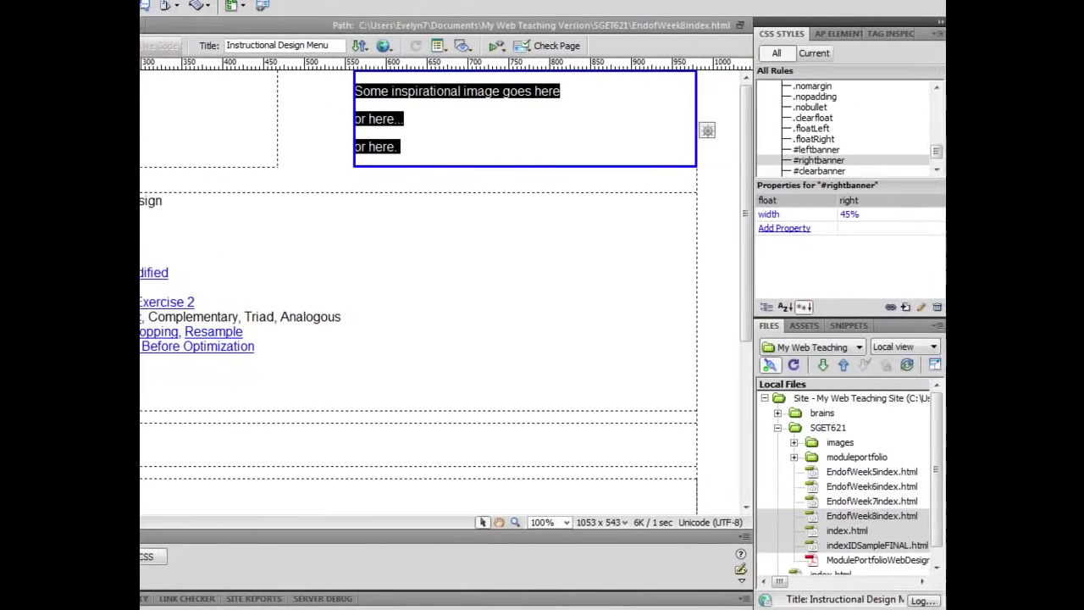
pyautogui.click(801, 163)
pyautogui.click(797, 164)
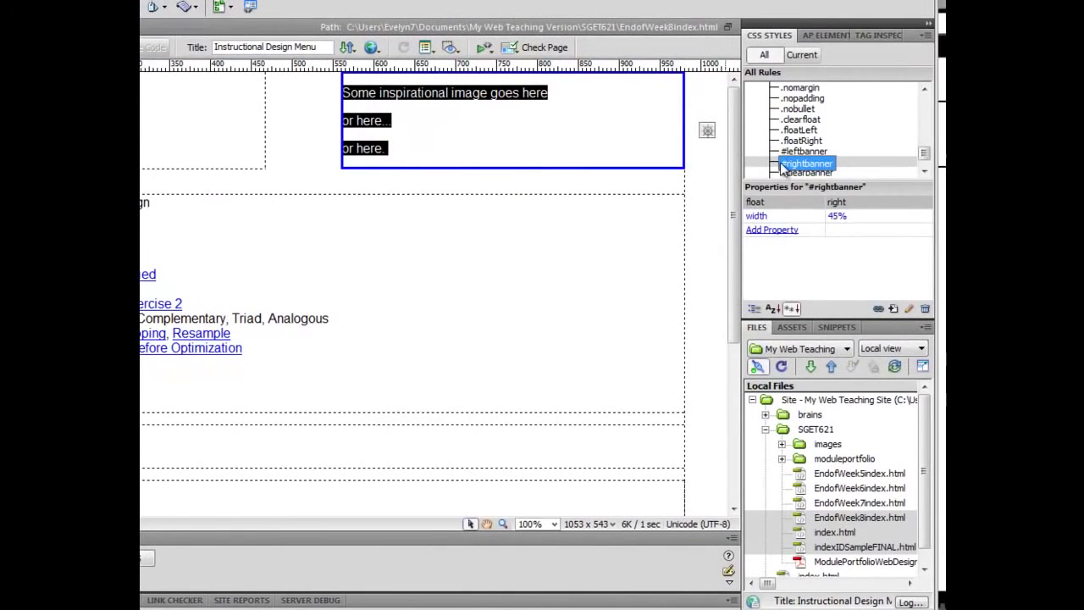
pyautogui.click(853, 216)
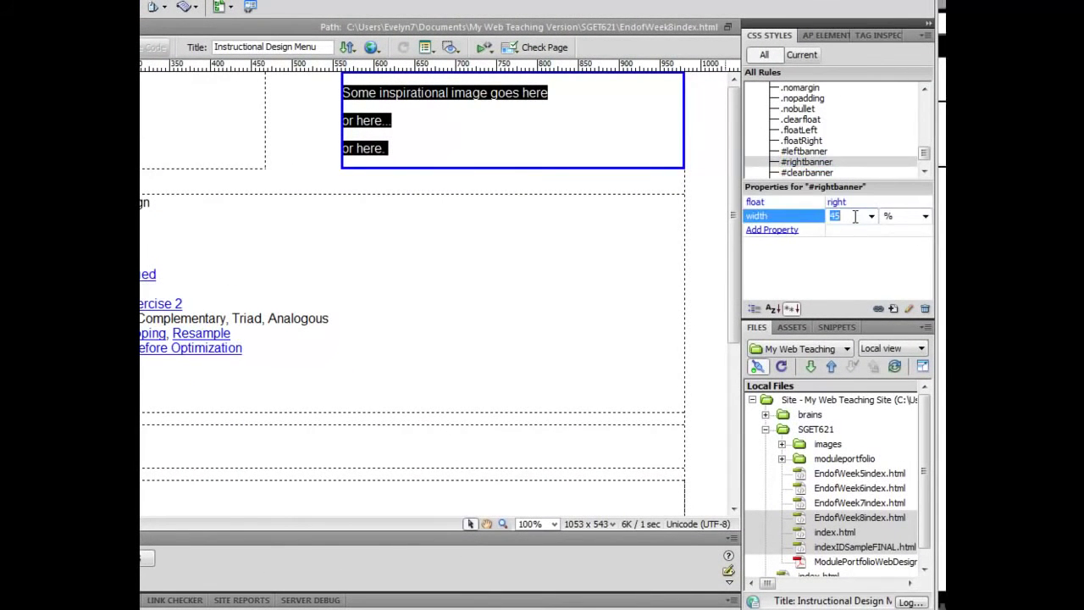
pyautogui.write('425')
pyautogui.click(925, 216)
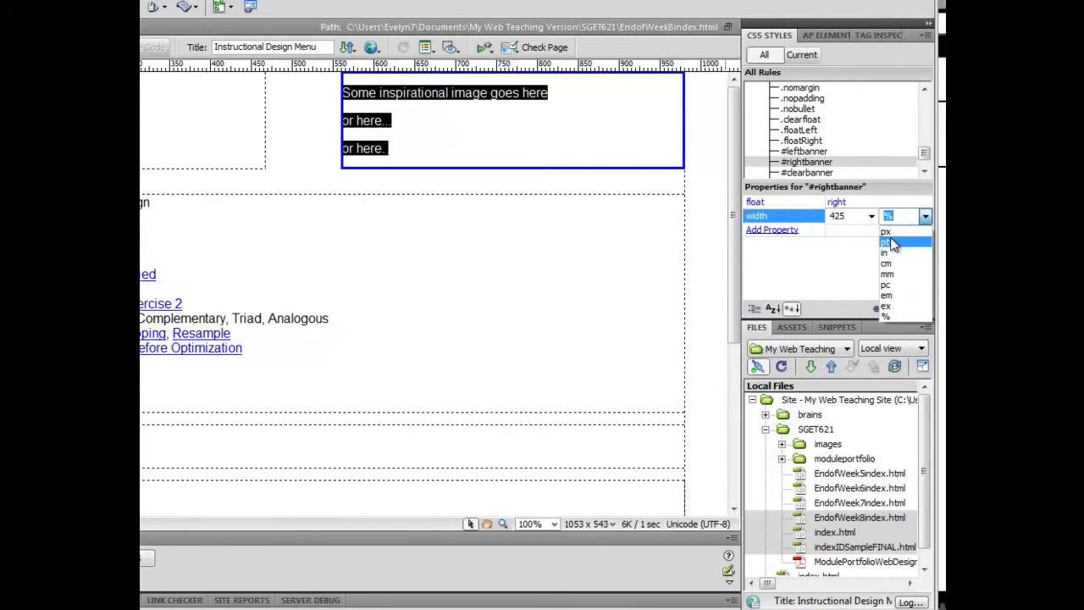
pyautogui.click(889, 226)
pyautogui.click(591, 258)
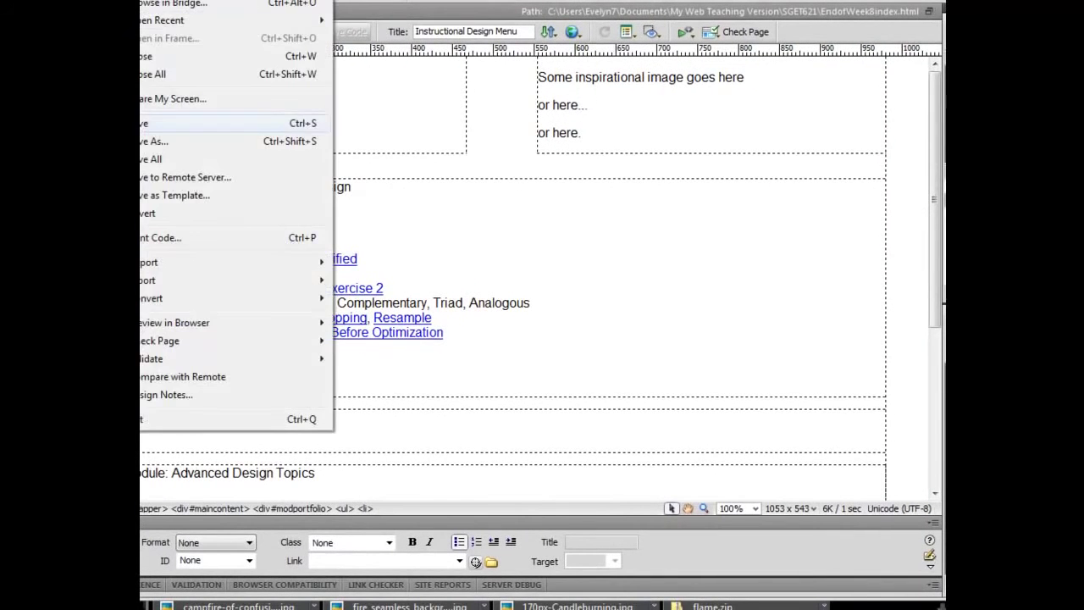
pyautogui.click(254, 121)
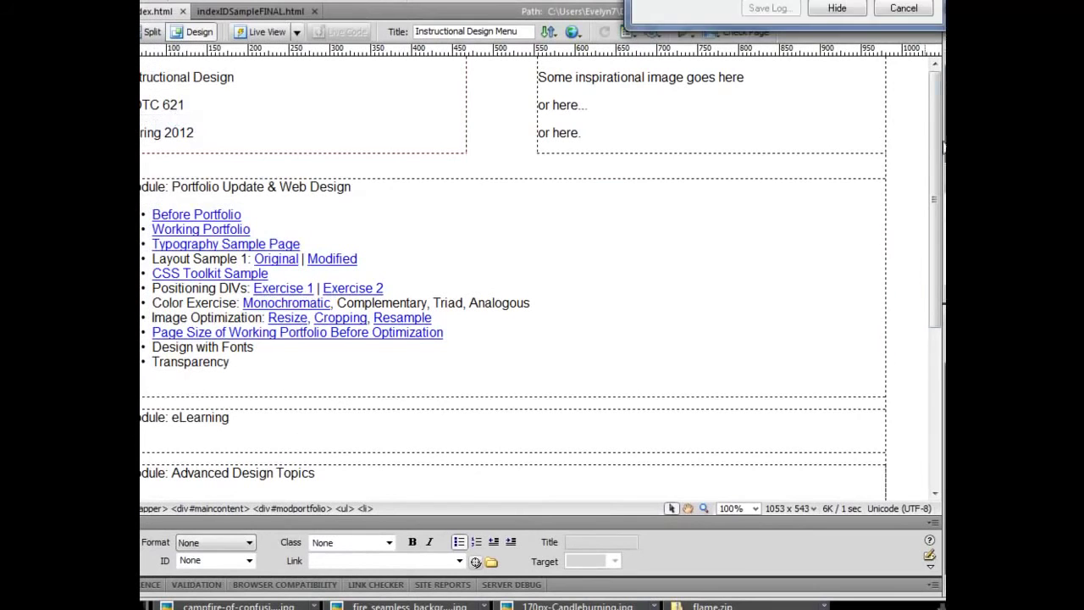
pyautogui.click(754, 161)
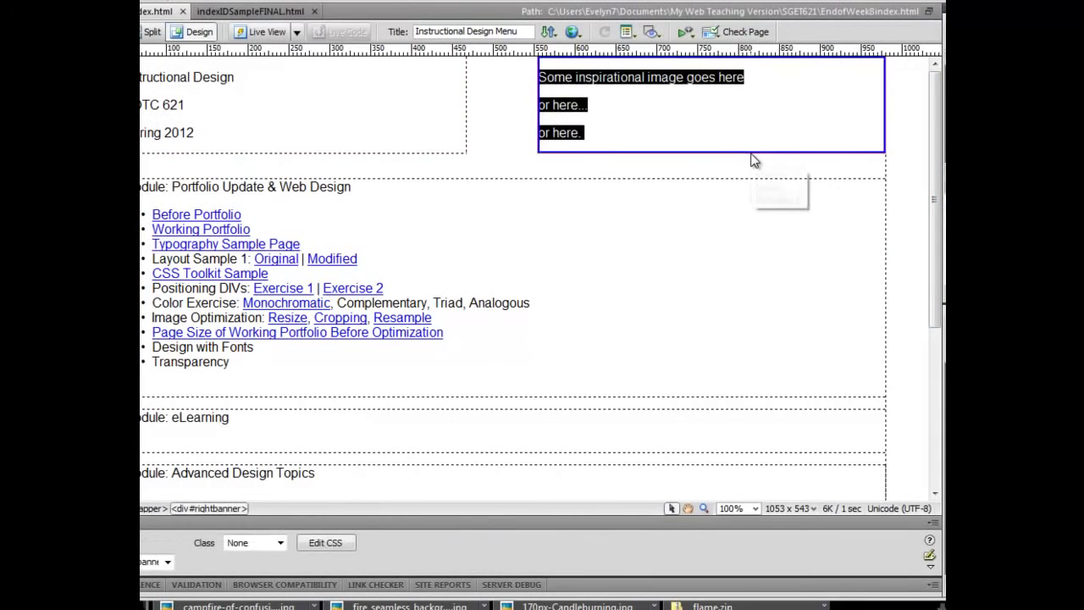
# Locate Yeats's 'filling of a pail, lighting of a fire' quote on BrainyQuote's education page.
pyautogui.click(428, 158)
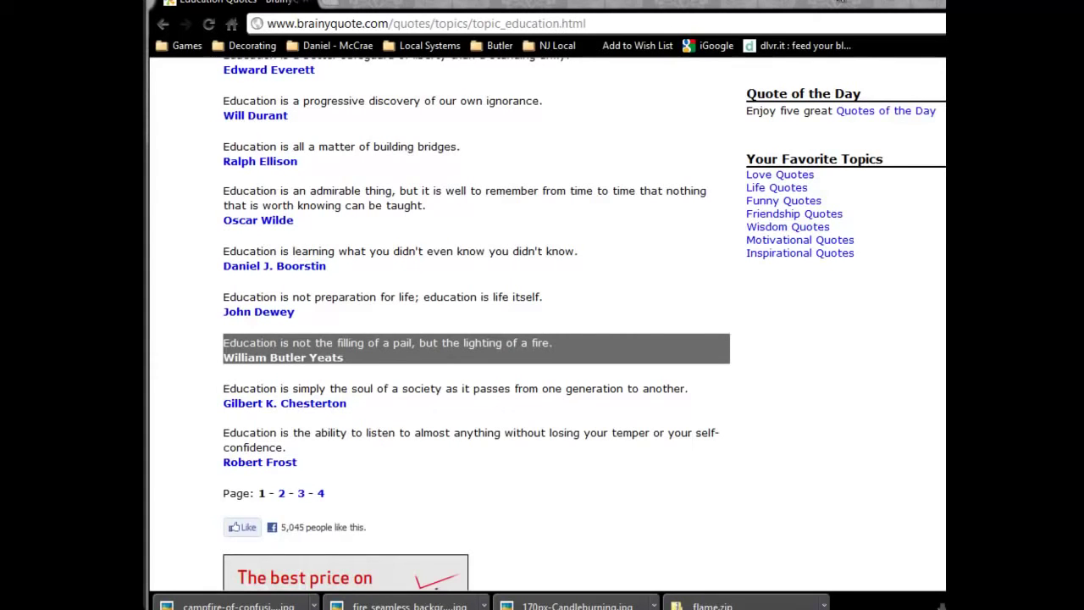
pyautogui.click(520, 343)
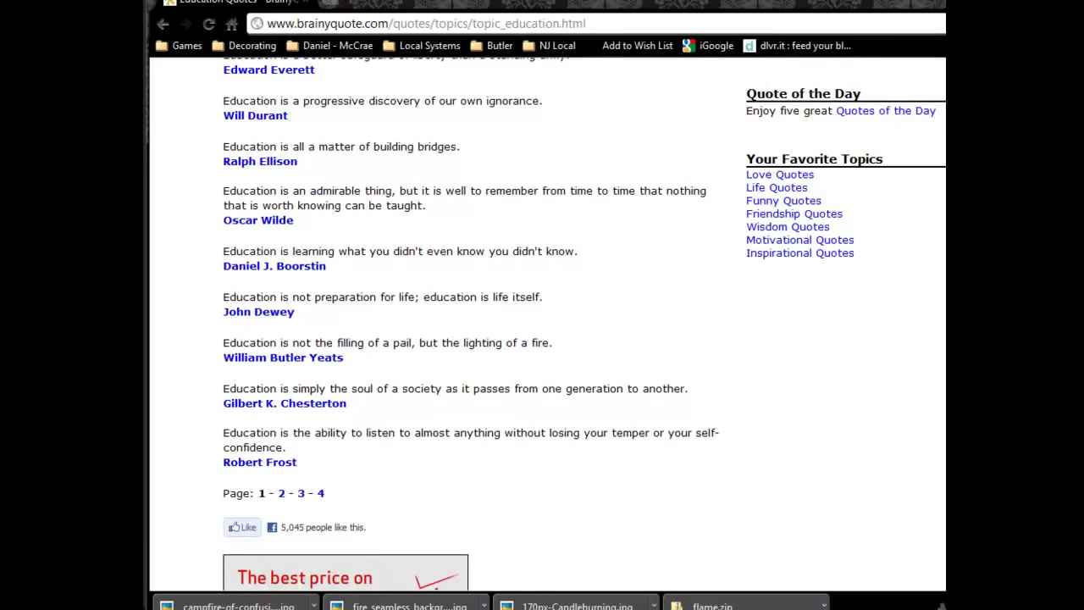
# Select 'Education is not the filling of a pail' in Notepad, minimize it, and return to Photoshop Elements.
pyautogui.hotkey('alt', 'Tab')
pyautogui.moveTo(692, 150); pyautogui.dragTo(443, 131)
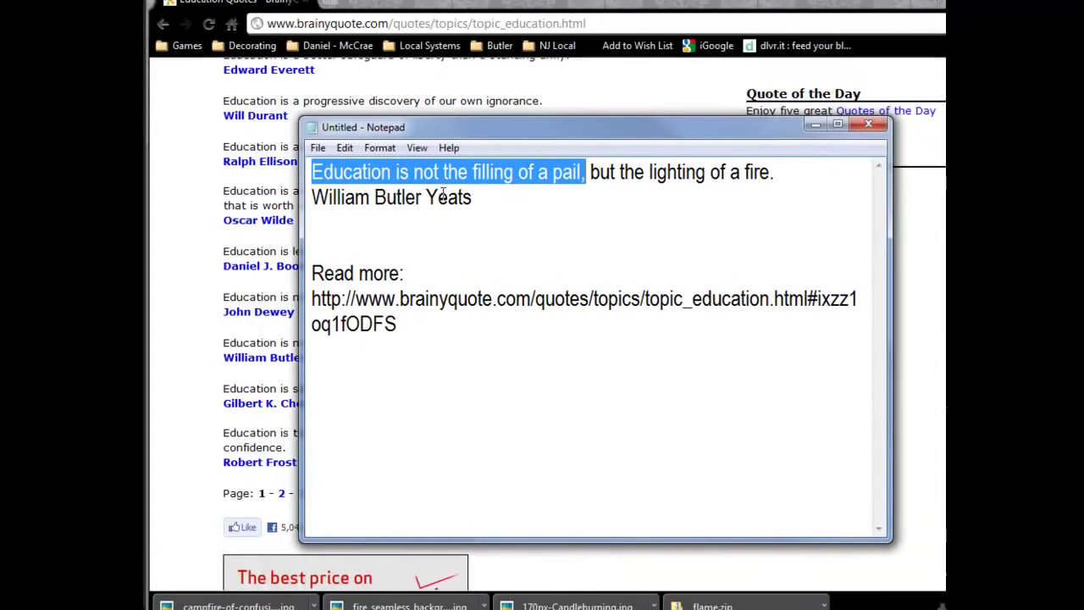
pyautogui.click(481, 203)
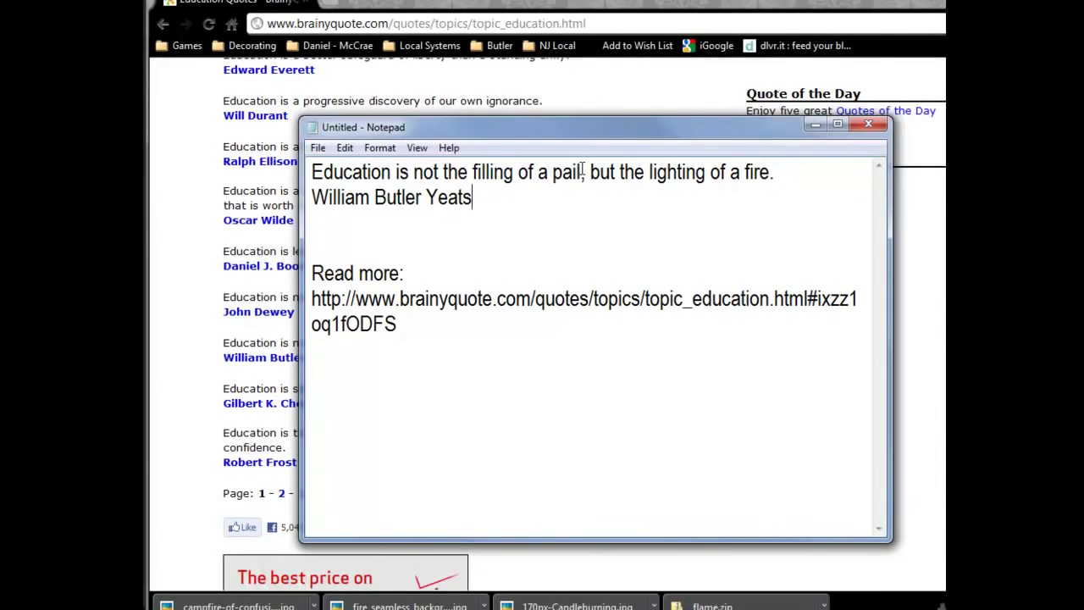
pyautogui.moveTo(582, 172); pyautogui.dragTo(312, 172)
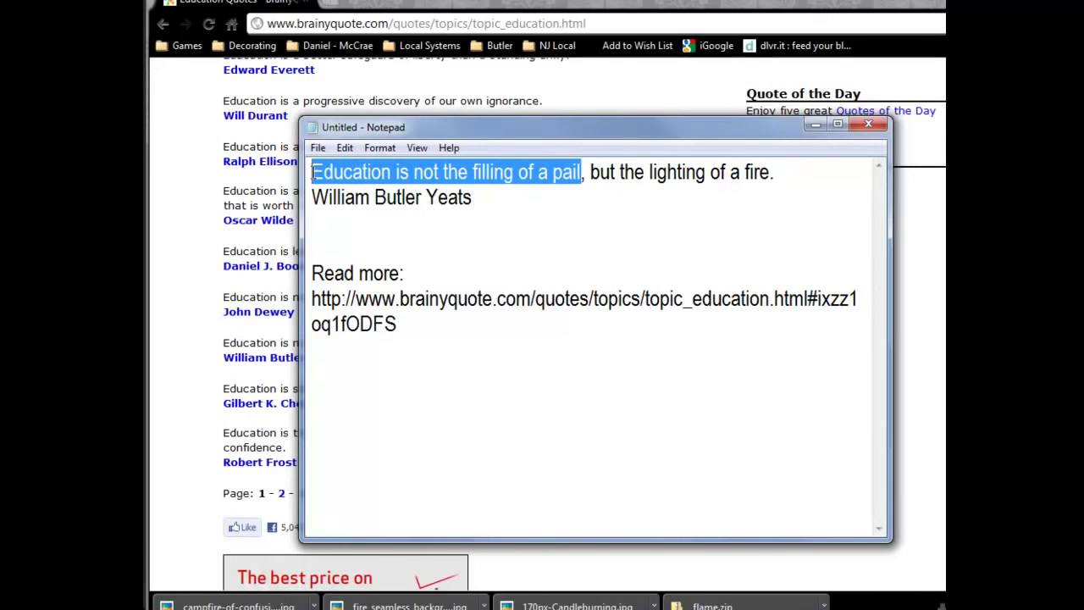
pyautogui.click(923, 135)
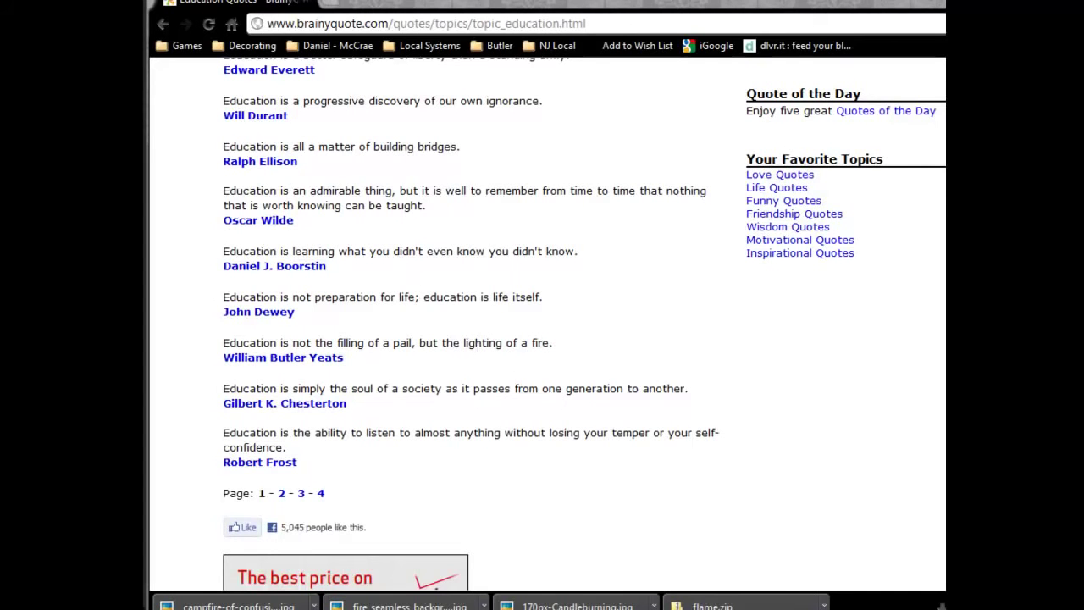
pyautogui.hotkey('alt', 'Tab')
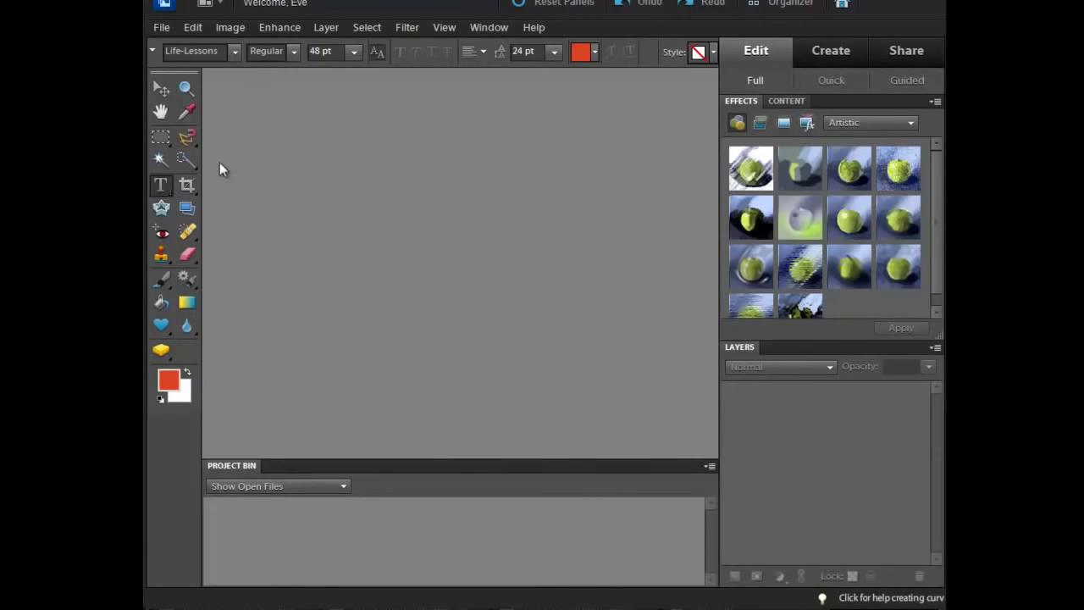
# Start a new blank file named Fire, keeping 450 × 200 px at 72 ppi.
pyautogui.click(153, 29)
pyautogui.moveTo(178, 45)
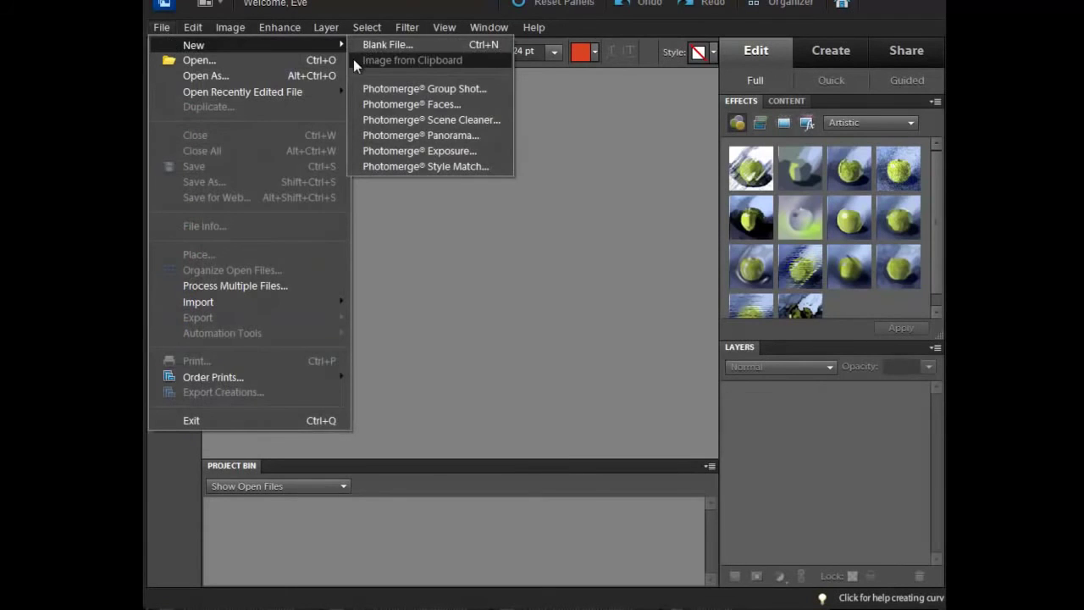
pyautogui.click(382, 46)
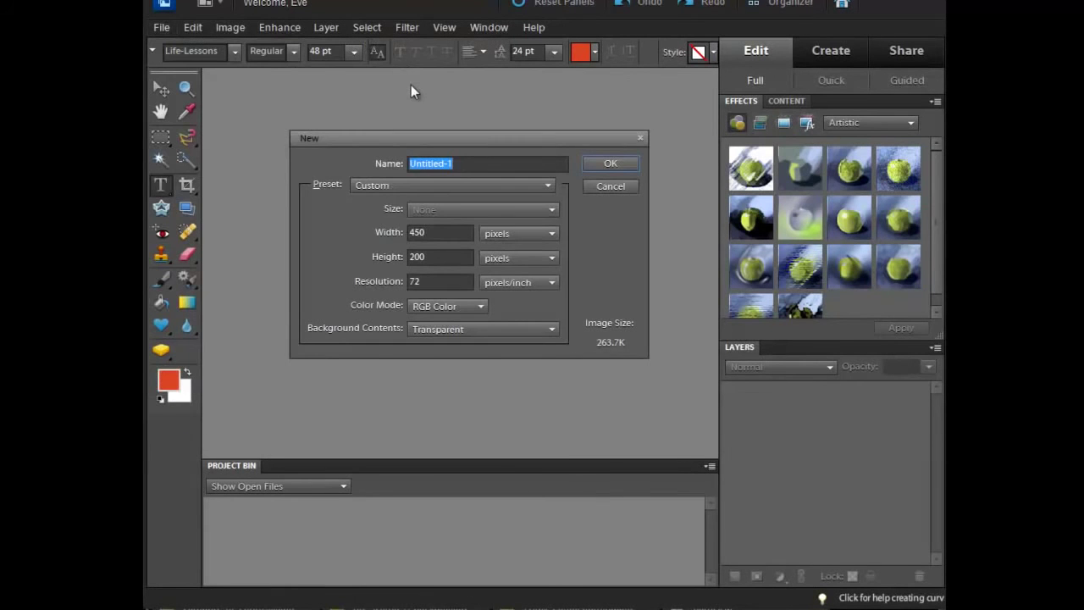
pyautogui.write('Fire')
pyautogui.click(426, 232)
pyautogui.moveTo(433, 234); pyautogui.dragTo(367, 231)
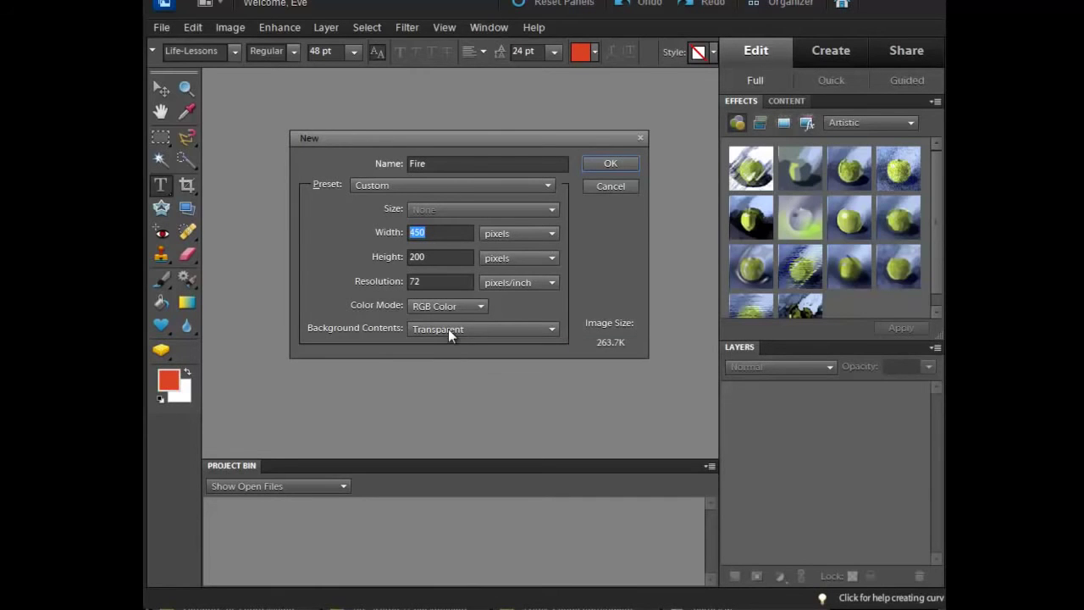
# Set the new document's Background Contents to Background Color.
pyautogui.click(448, 329)
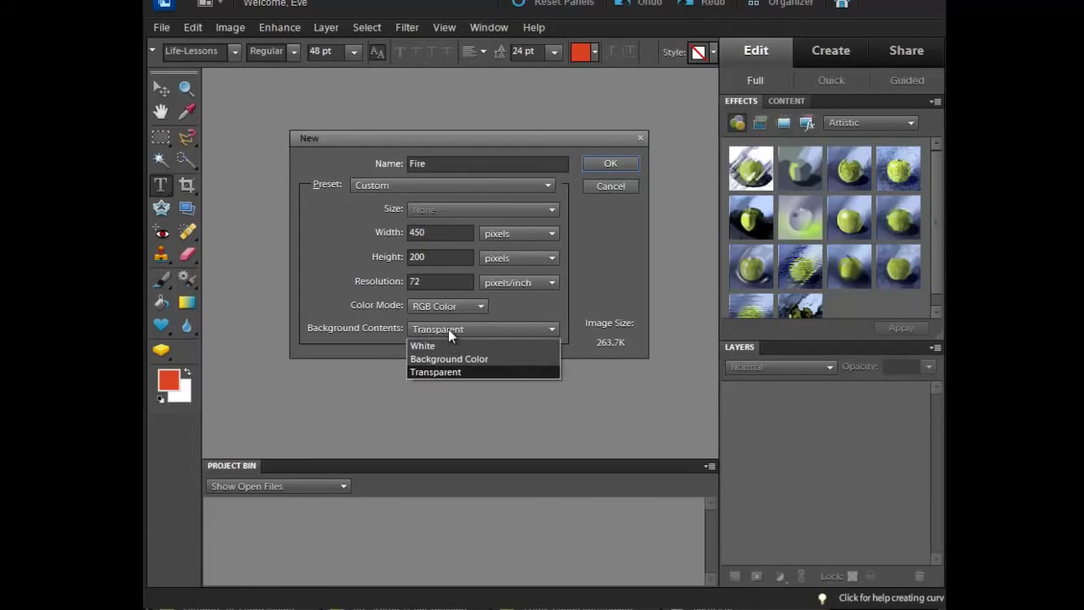
pyautogui.click(447, 343)
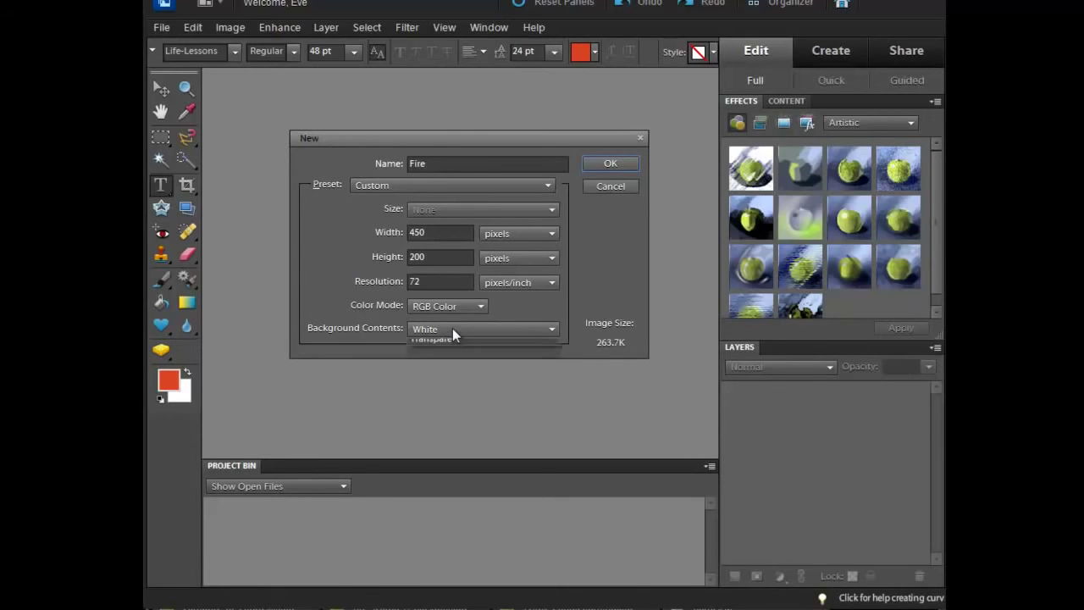
pyautogui.click(452, 328)
pyautogui.click(464, 356)
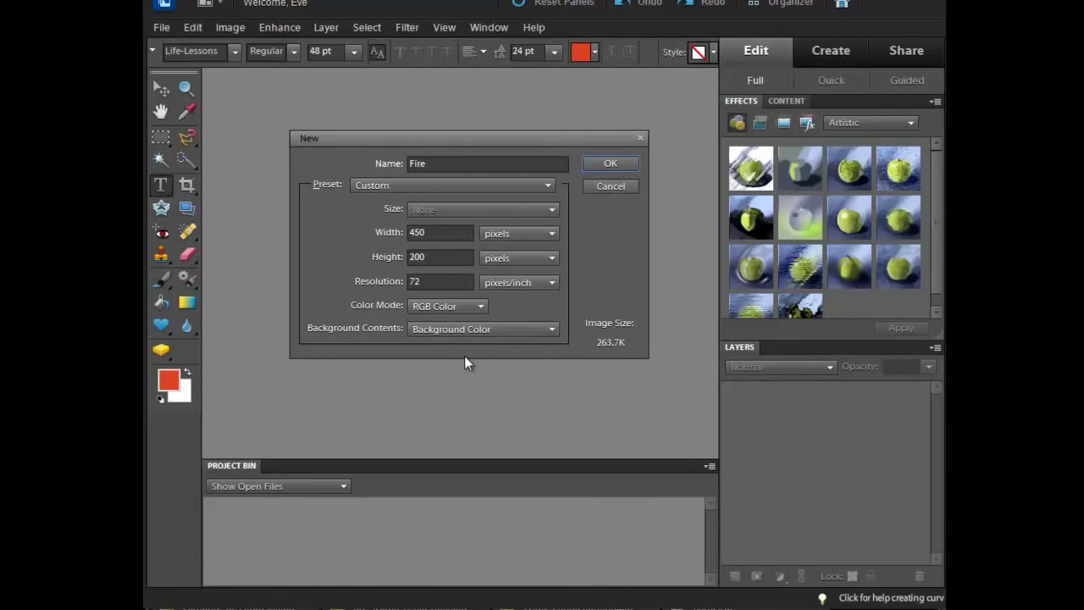
pyautogui.click(487, 330)
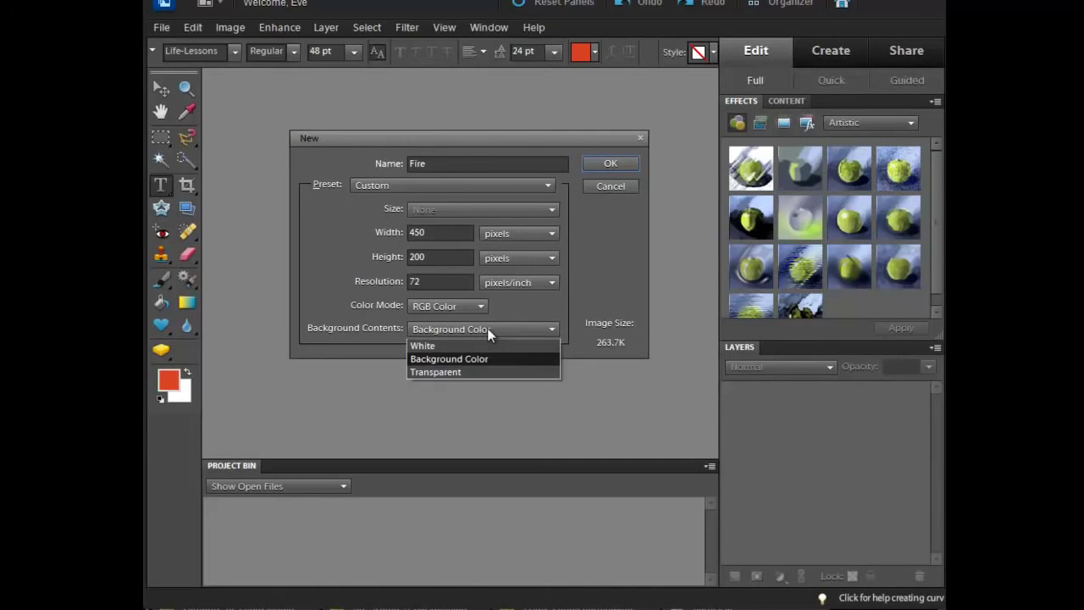
pyautogui.click(487, 330)
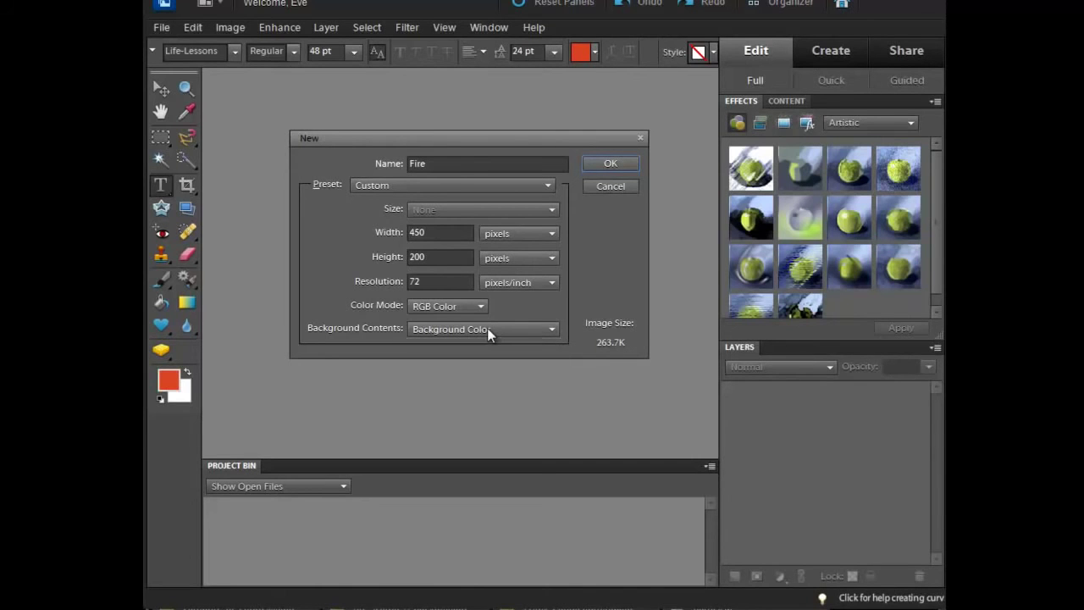
# Create the 450 × 200 Fire document and fit it on screen.
pyautogui.click(599, 164)
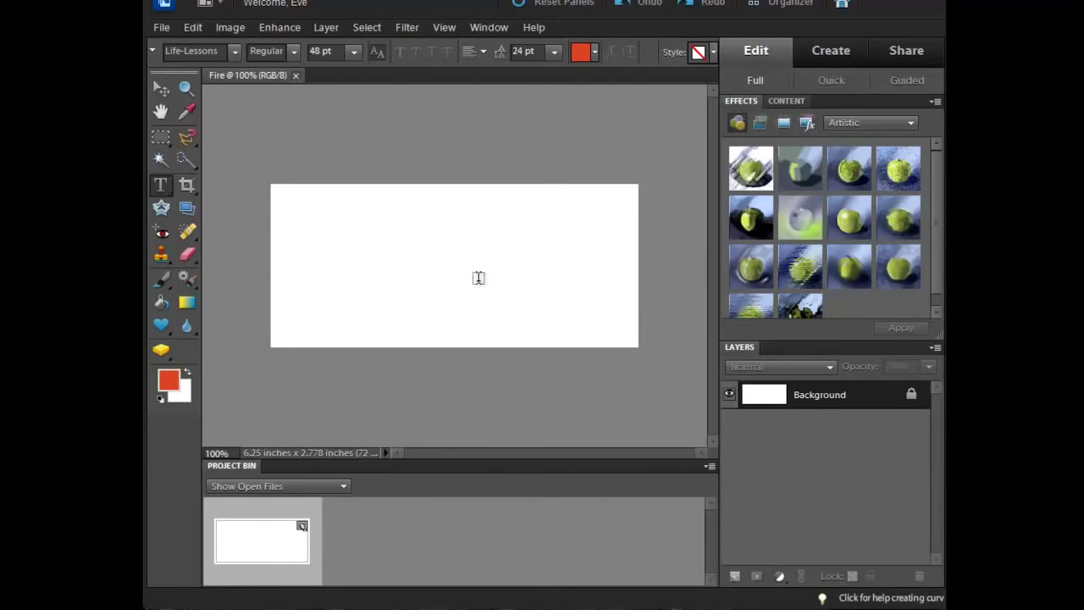
pyautogui.hotkey('ctrl', '=')
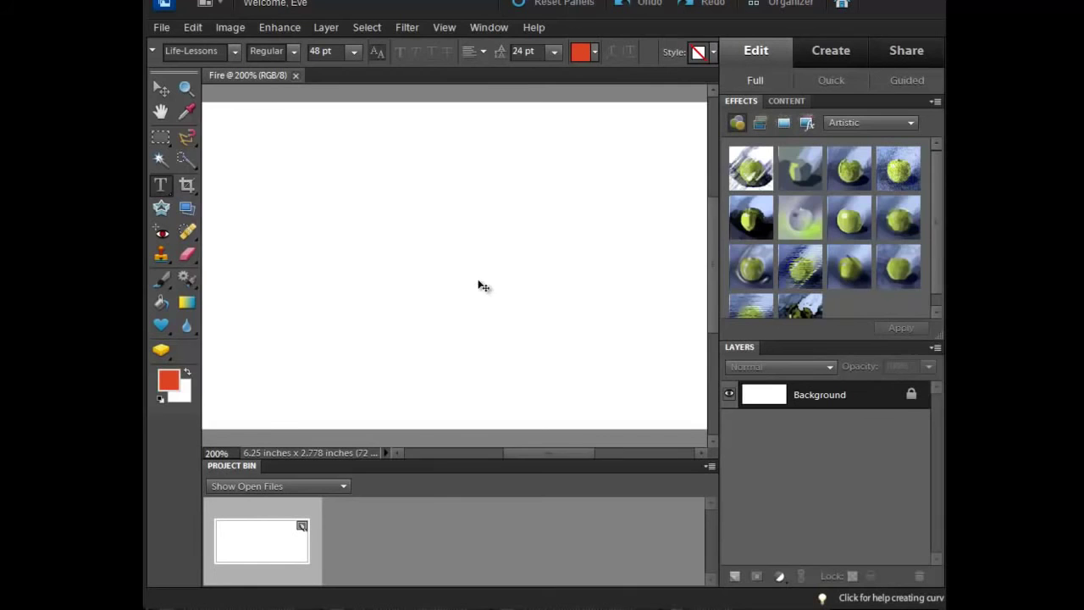
pyautogui.hotkey('ctrl', '-')
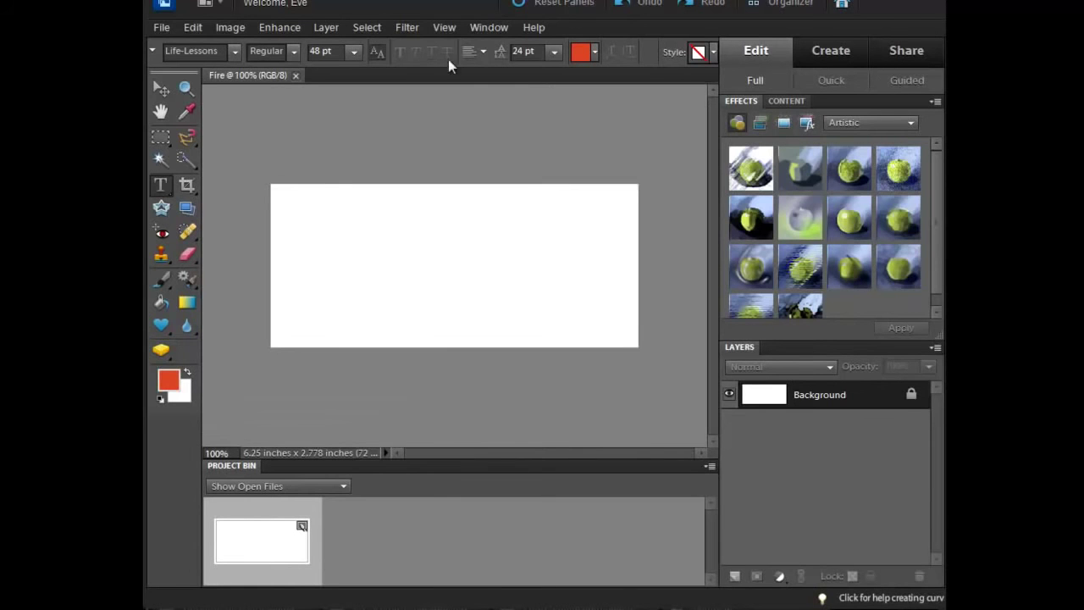
pyautogui.click(443, 28)
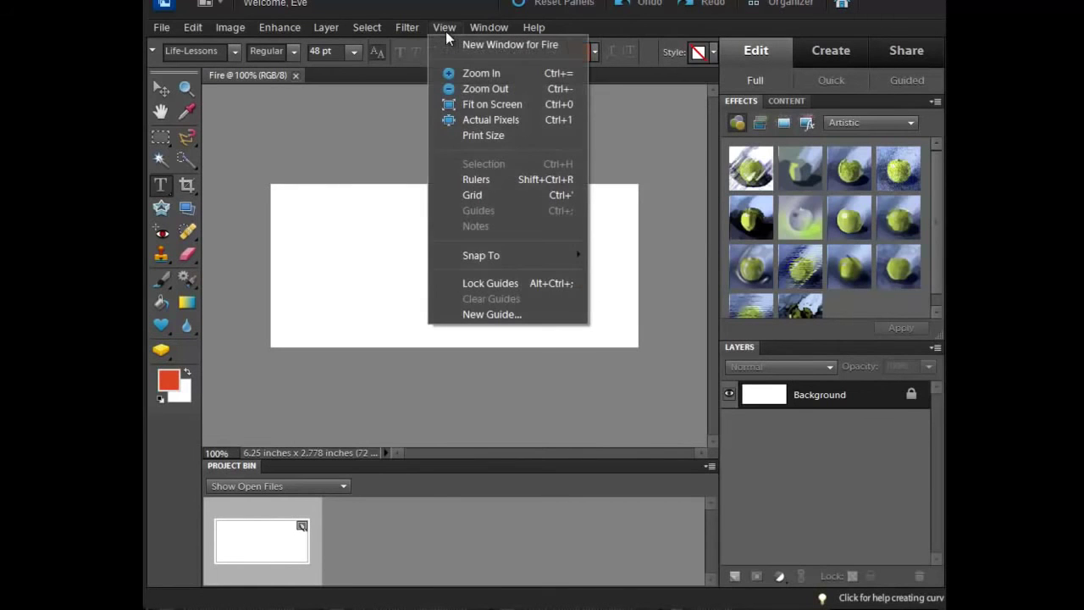
pyautogui.click(479, 104)
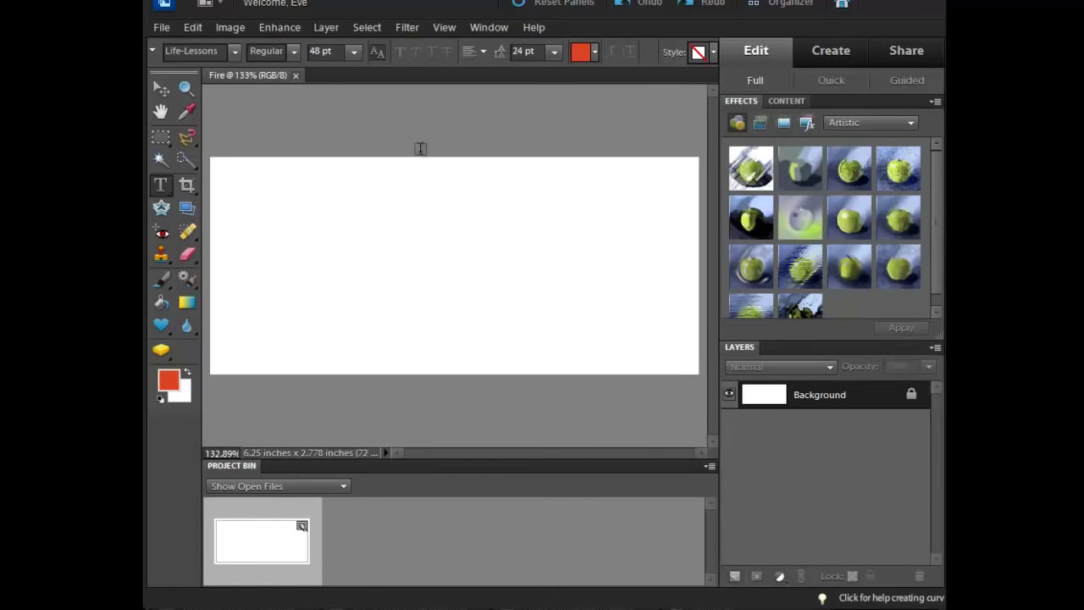
# Add a layer named 'Education is not', then toggle the Background's visibility to check transparency.
pyautogui.click(446, 30)
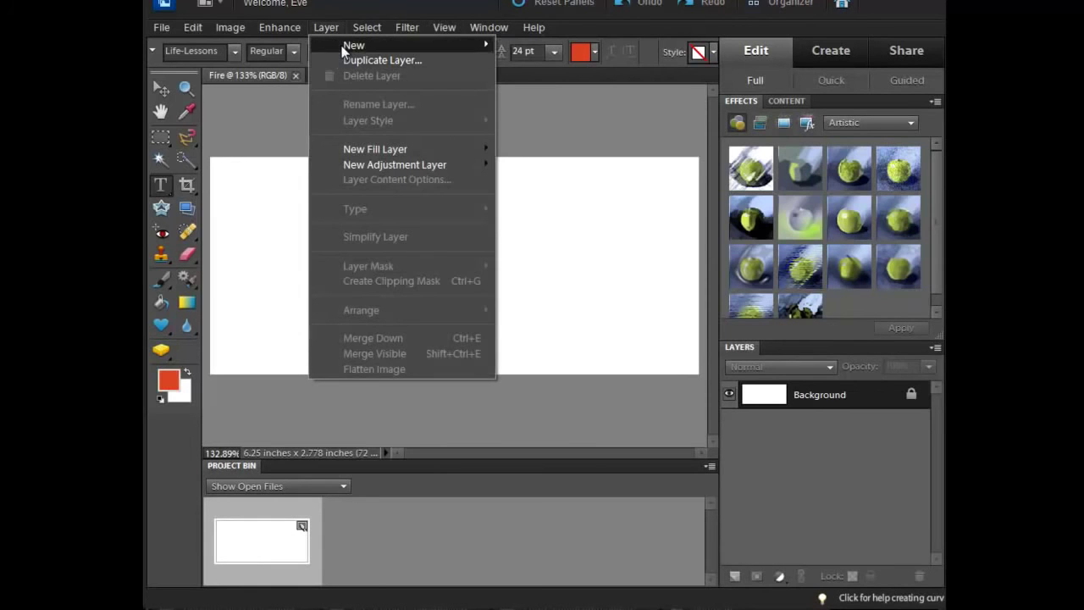
pyautogui.moveTo(419, 48)
pyautogui.click(524, 49)
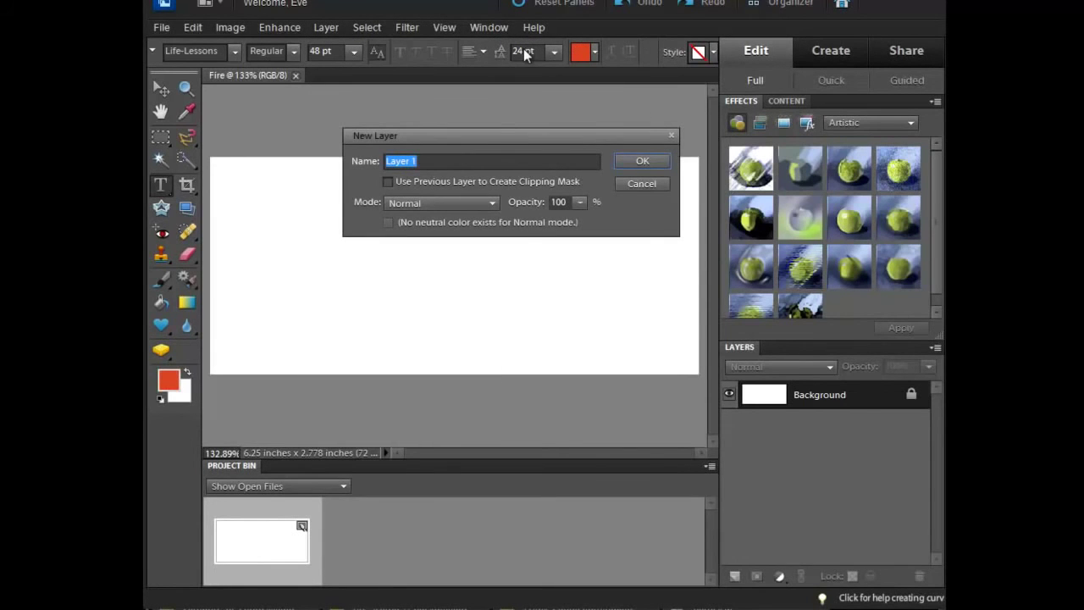
pyautogui.write('Education is not')
pyautogui.click(644, 161)
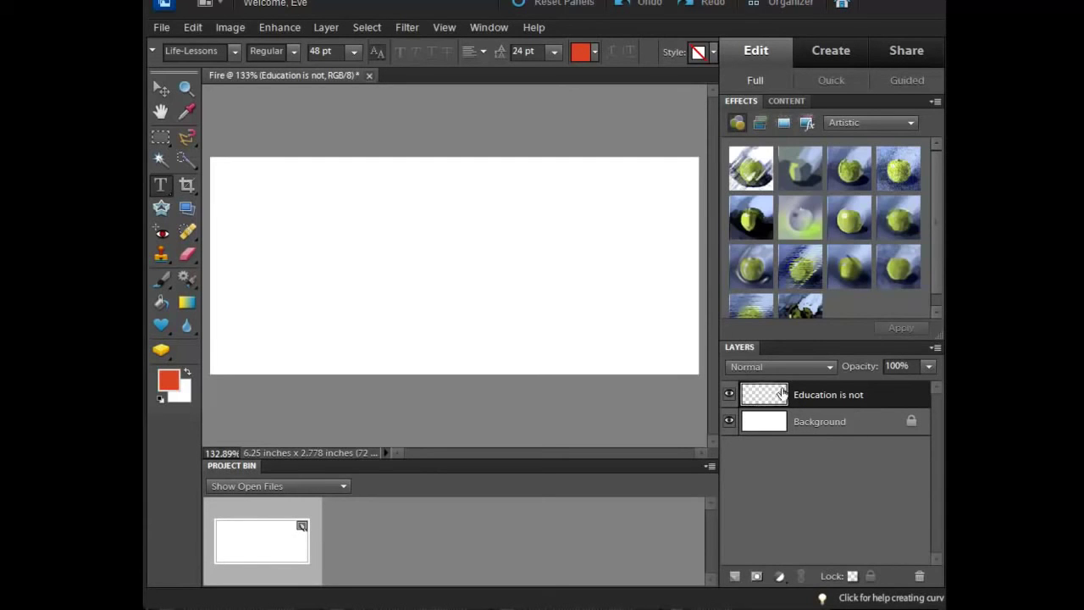
pyautogui.click(728, 422)
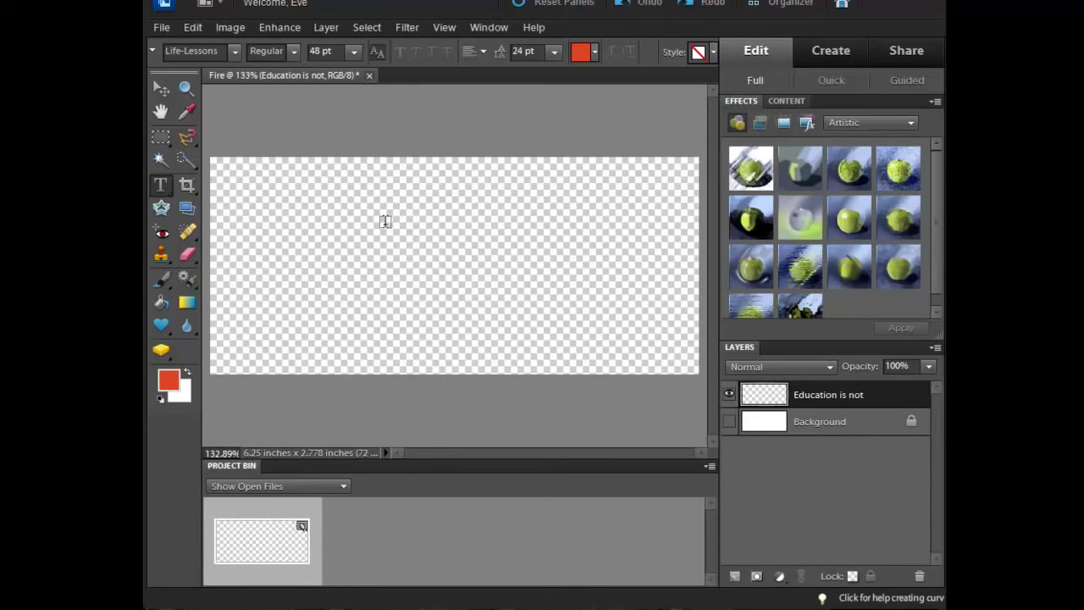
pyautogui.click(728, 423)
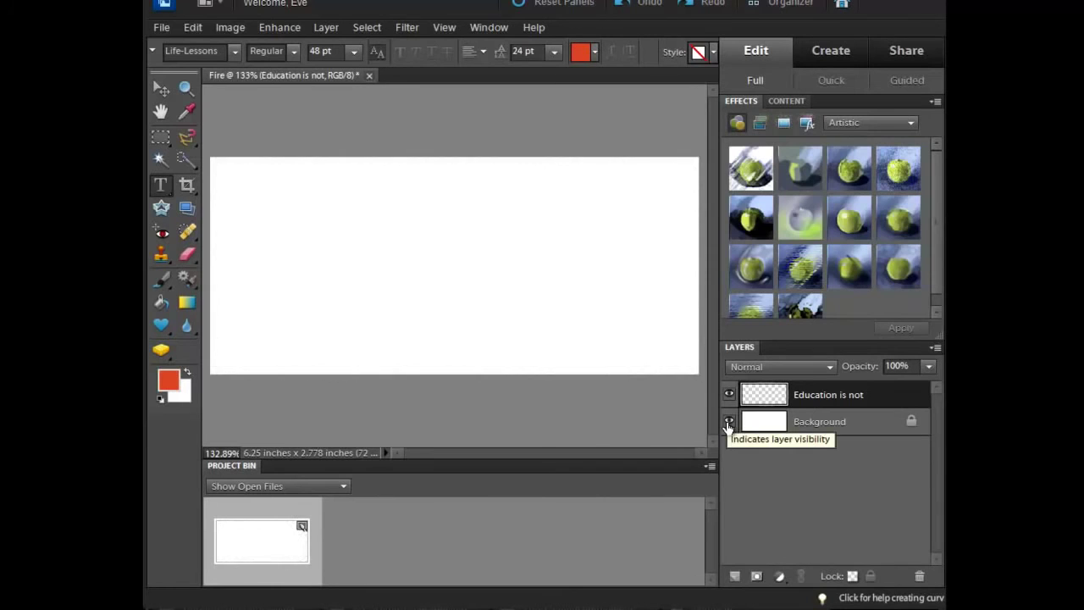
# Switch to the Move tool to reposition layer content.
pyautogui.click(160, 90)
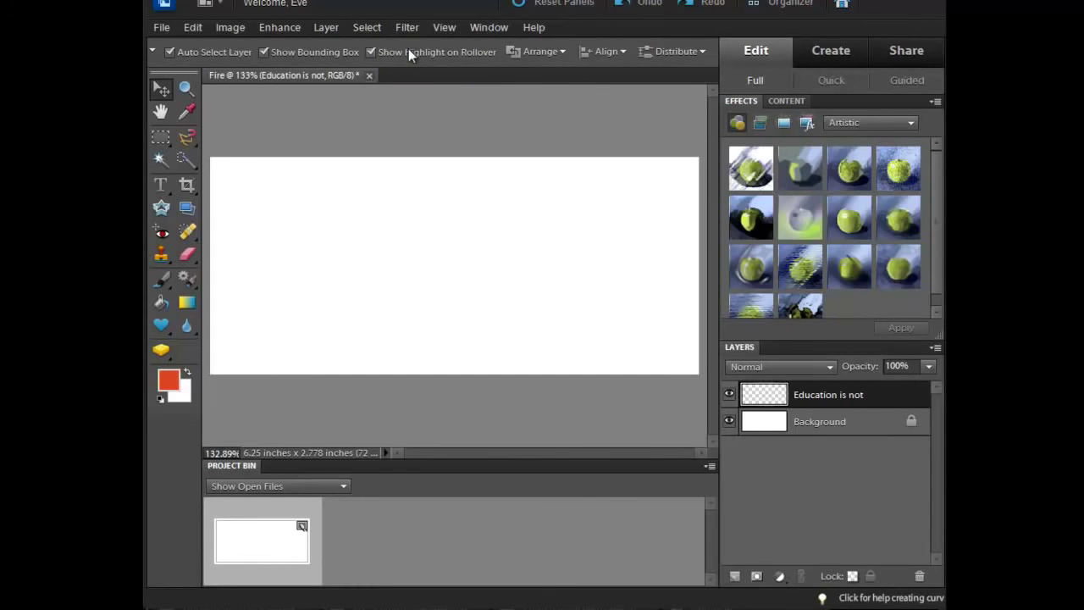
# Return to the Type tool and choose the Life-Lessons font after trying Lucida Calligraphy.
pyautogui.click(163, 183)
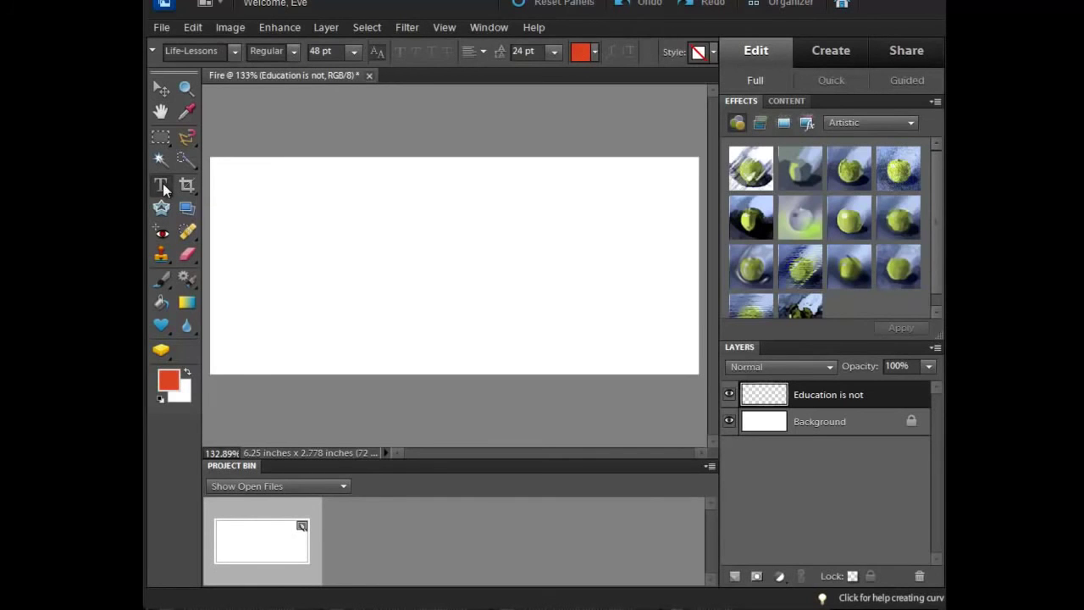
pyautogui.click(234, 51)
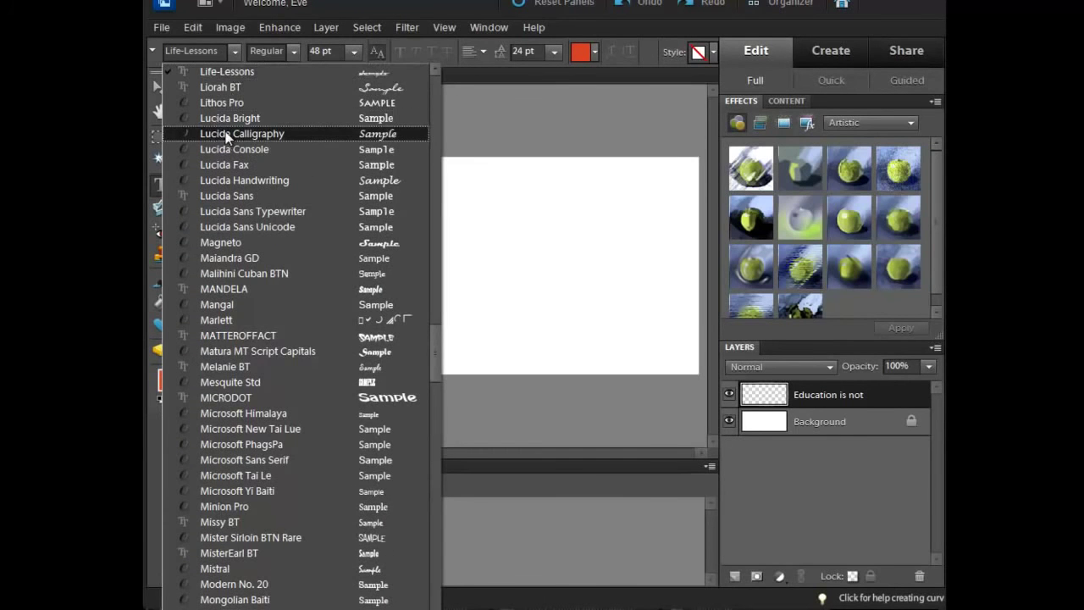
pyautogui.click(228, 135)
pyautogui.click(234, 51)
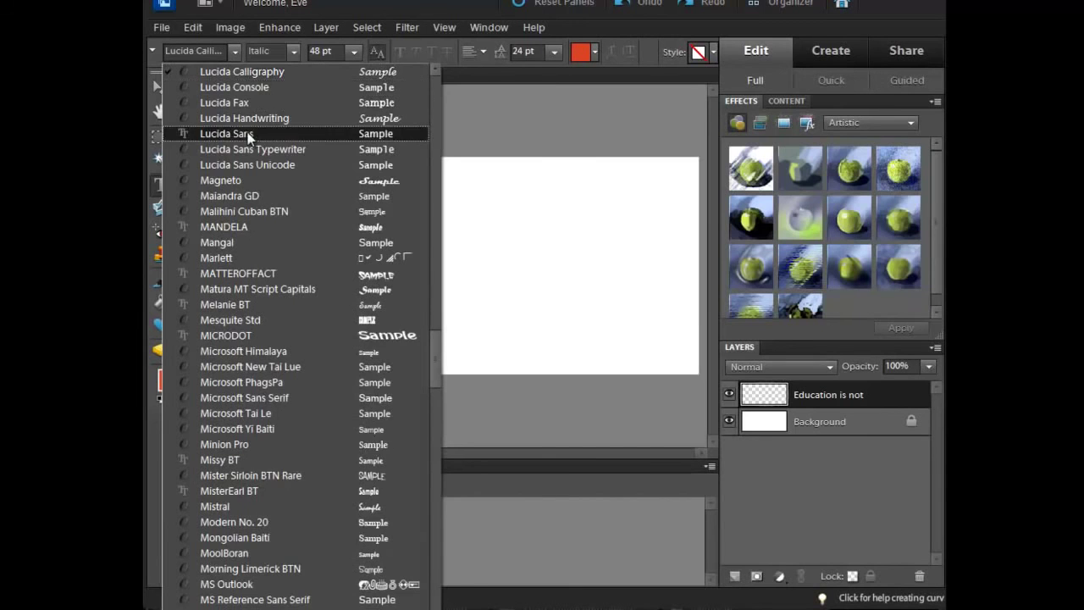
pyautogui.scroll(1, 247, 132)
pyautogui.scroll(4, 247, 132)
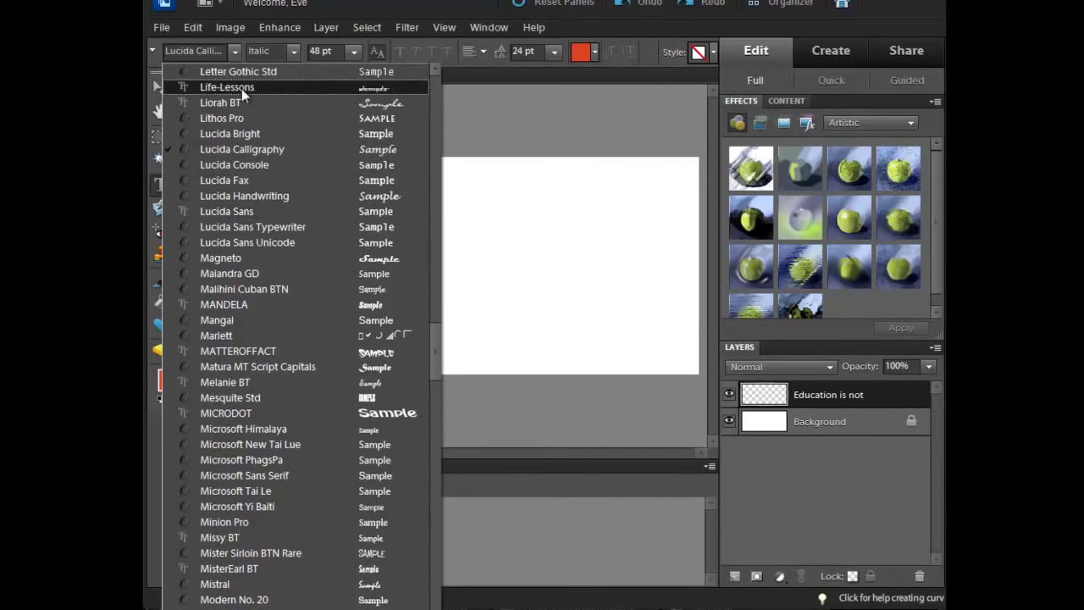
pyautogui.click(229, 85)
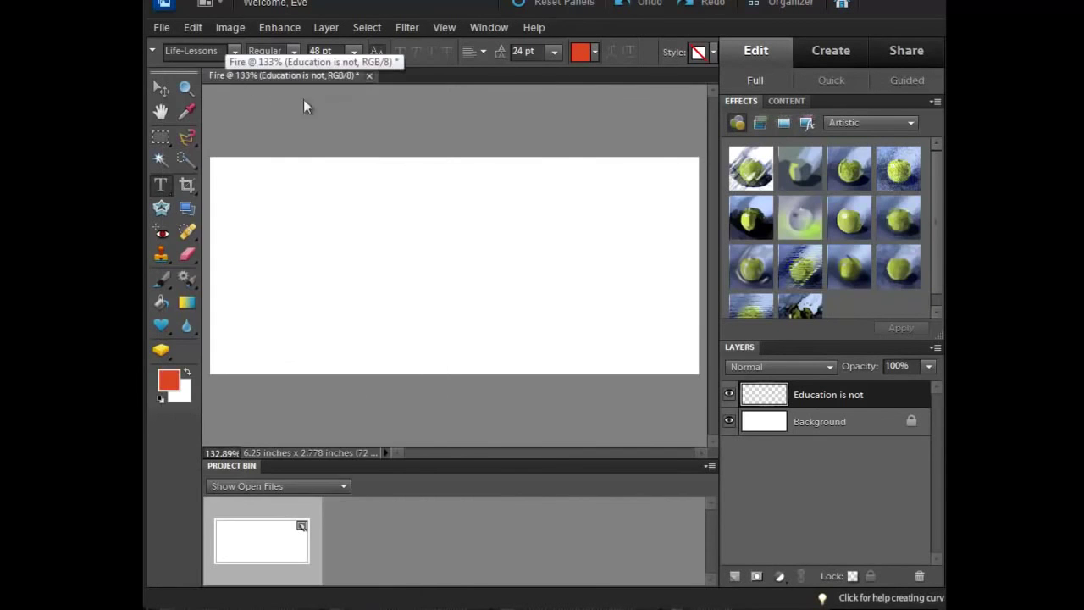
# Set the text colour to a dark red-orange swatch.
pyautogui.click(595, 53)
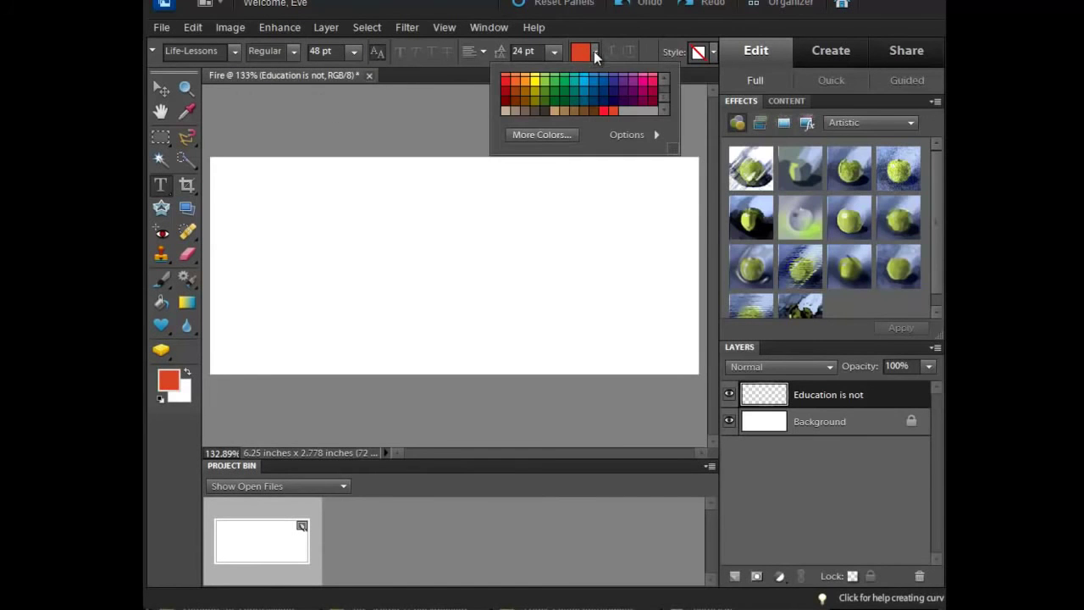
pyautogui.click(515, 90)
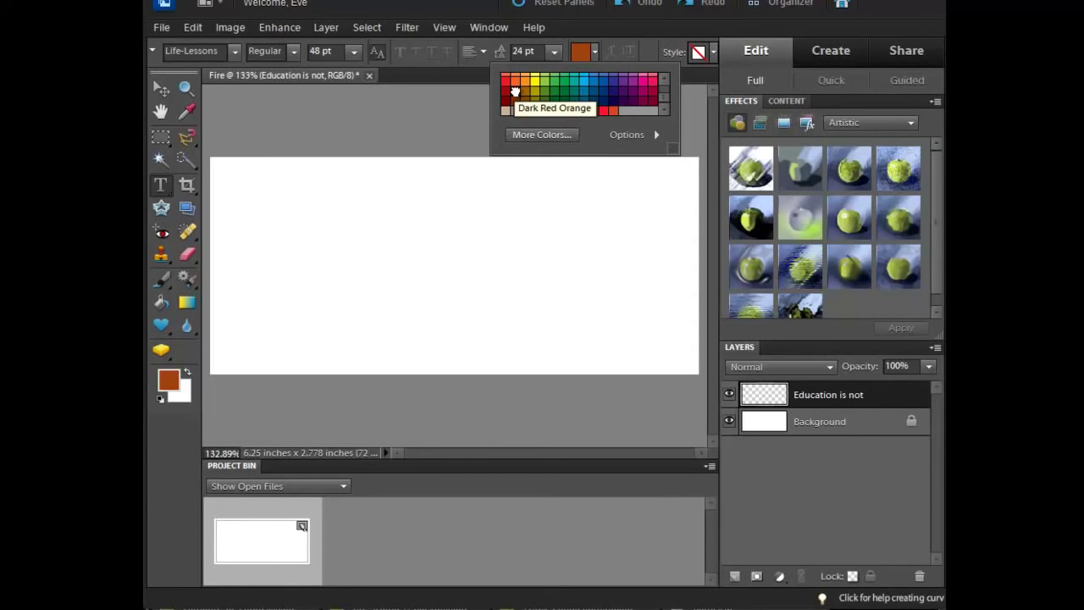
pyautogui.click(651, 90)
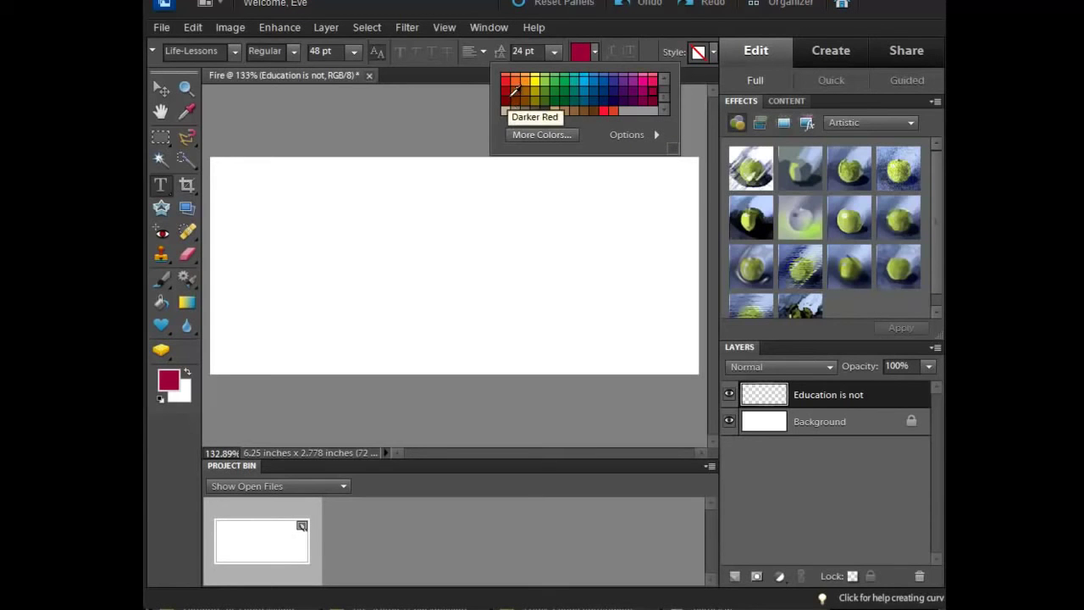
pyautogui.click(515, 92)
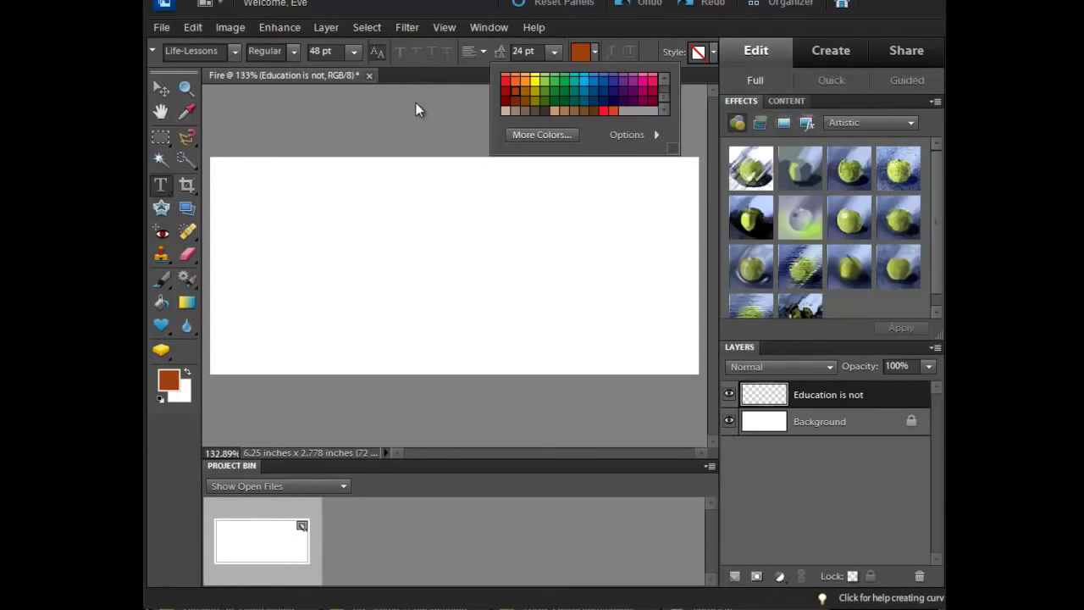
# Type 'Education is not the filling of a pail' at 18 pt near the top left, then select it.
pyautogui.click(356, 55)
pyautogui.click(355, 53)
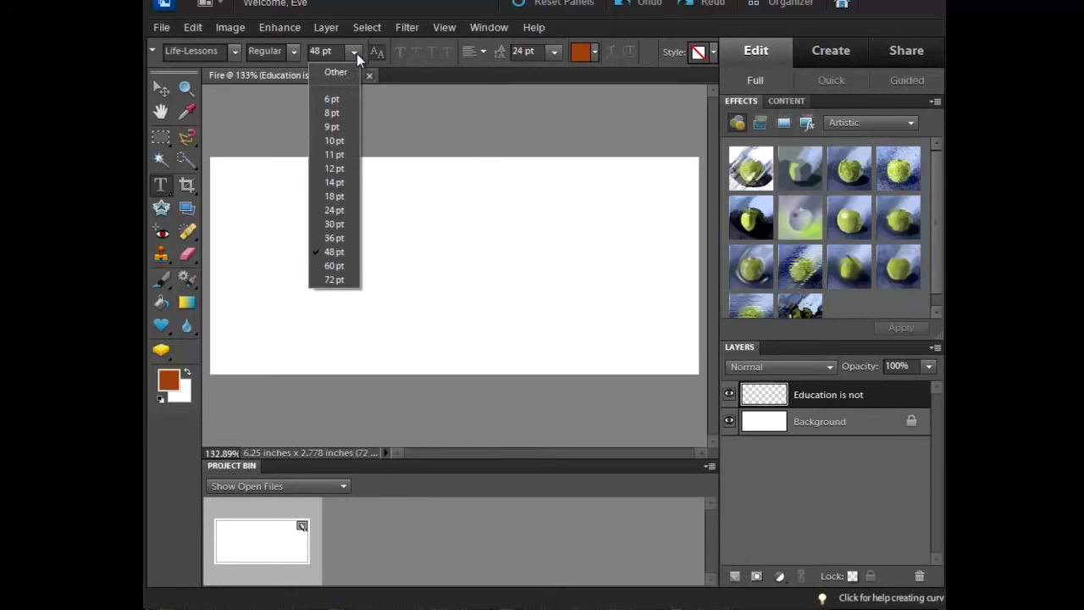
pyautogui.click(343, 194)
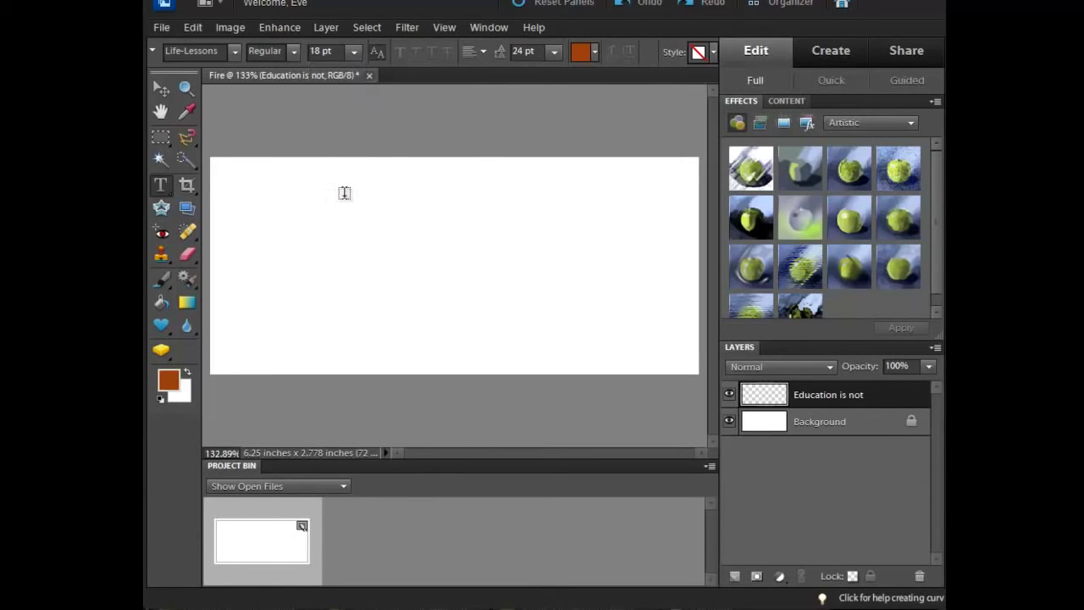
pyautogui.click(236, 193)
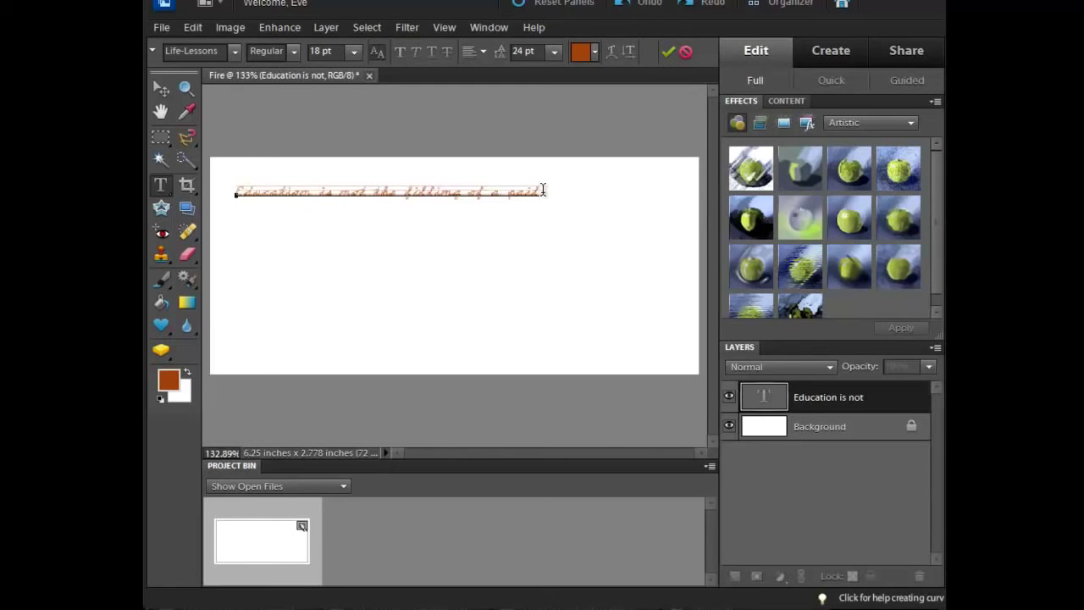
pyautogui.moveTo(543, 189); pyautogui.dragTo(235, 191)
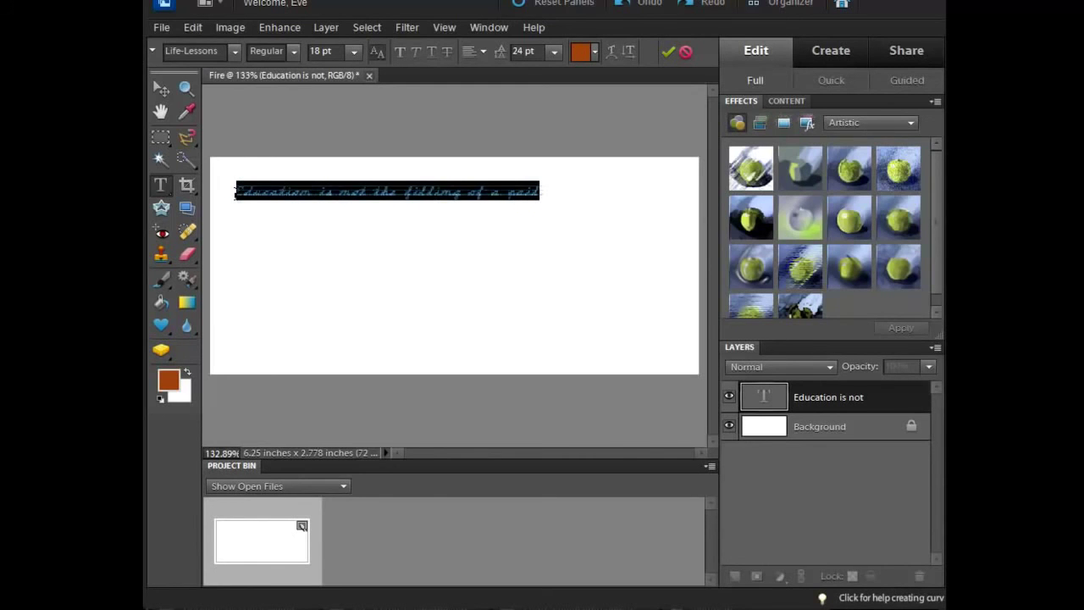
# Make the quote Faux Bold at 24 pt and break it onto a second line before 'filling'.
pyautogui.click(398, 53)
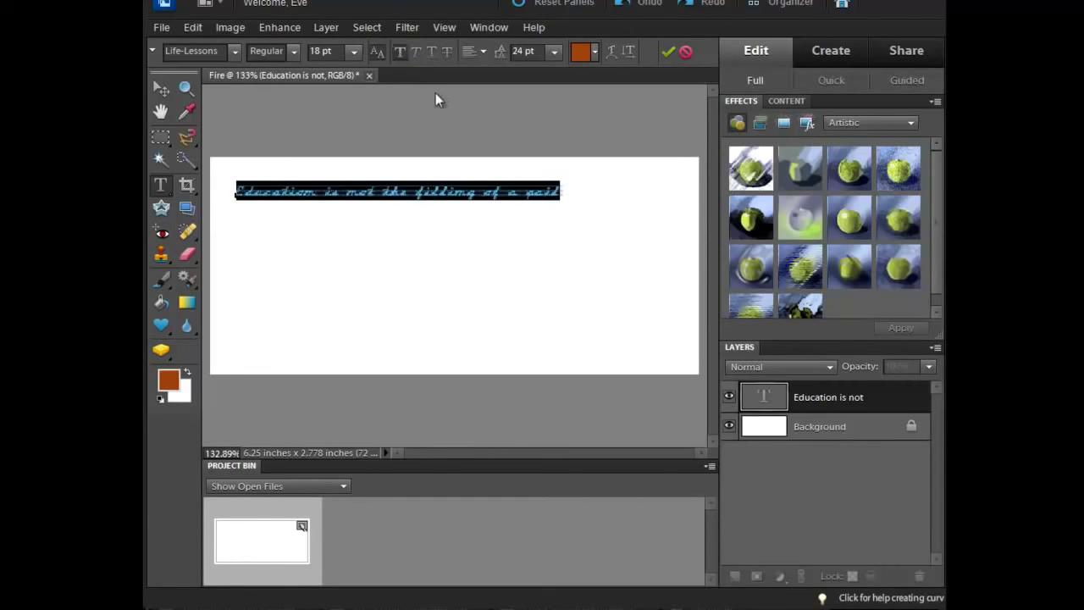
pyautogui.click(354, 51)
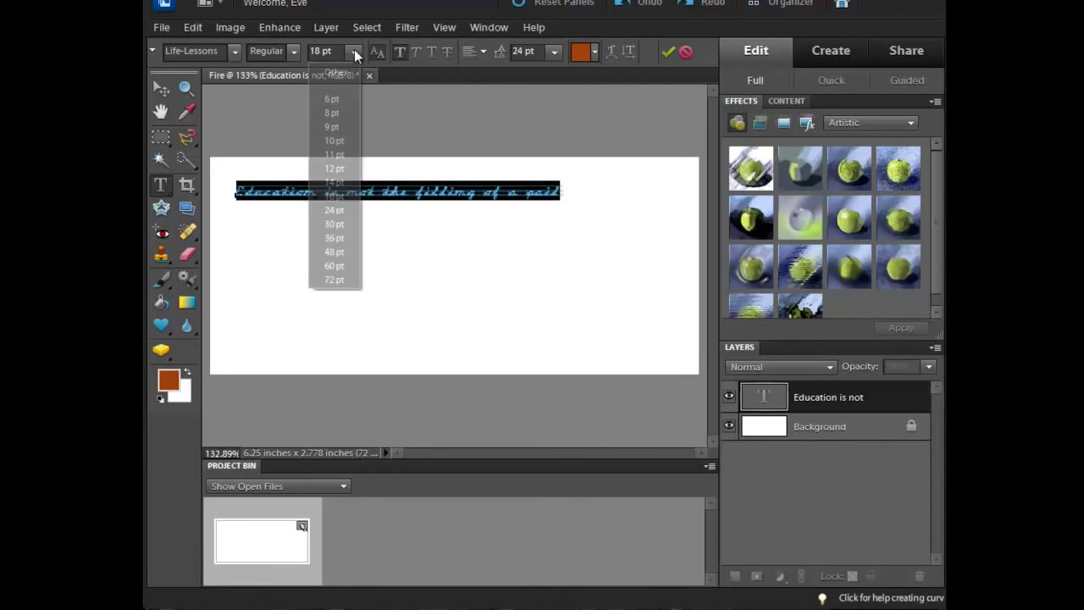
pyautogui.click(335, 210)
pyautogui.click(399, 195)
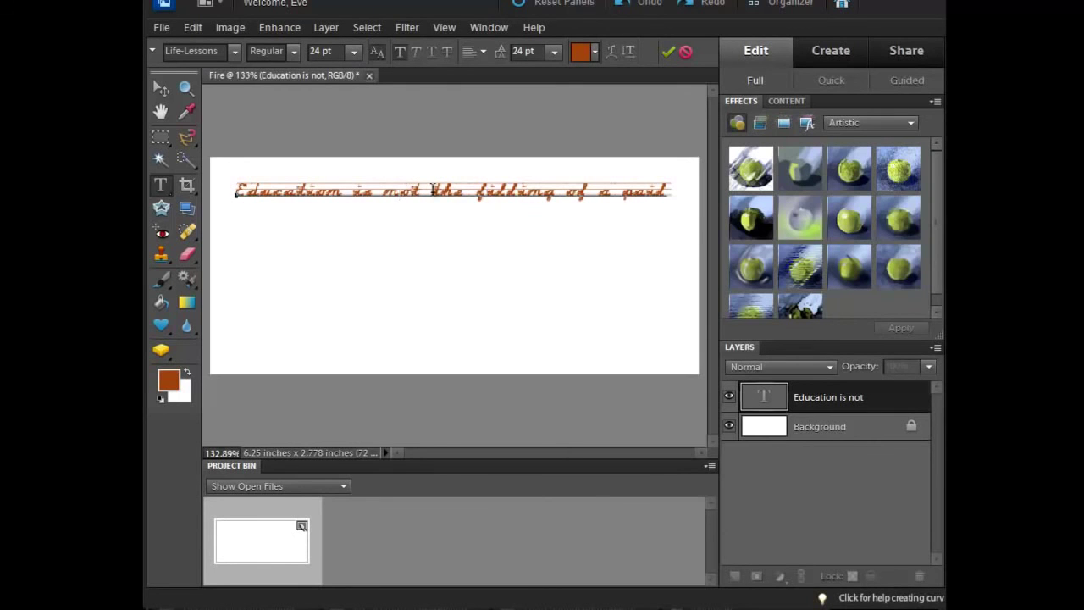
pyautogui.click(476, 188)
pyautogui.press('Return')
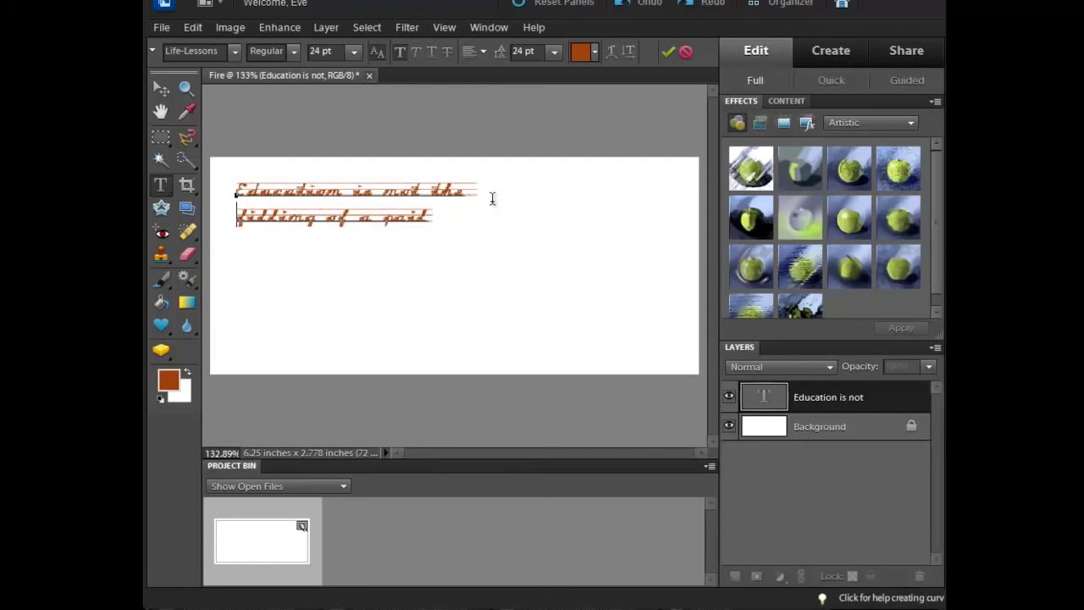
# Enlarge both lines of the quote to 36 pt, then 48 pt.
pyautogui.moveTo(431, 219); pyautogui.dragTo(217, 185)
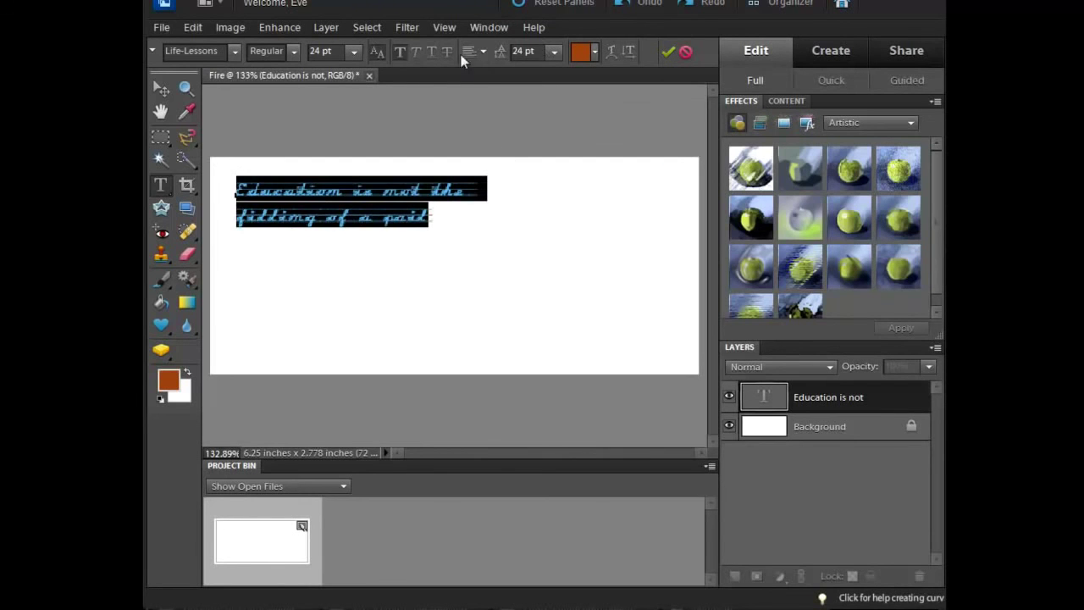
pyautogui.click(354, 51)
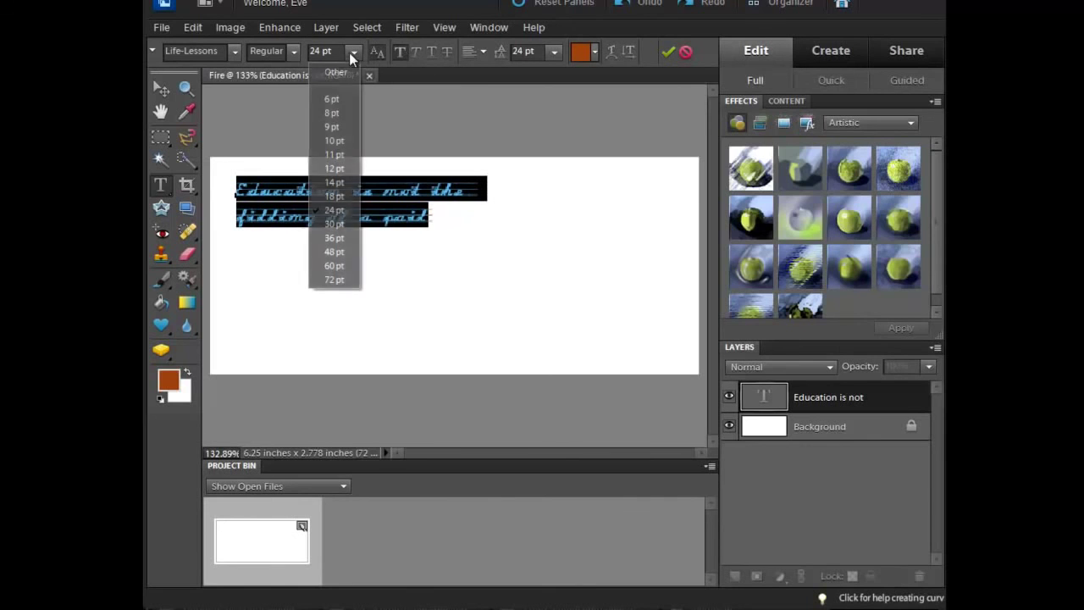
pyautogui.click(329, 240)
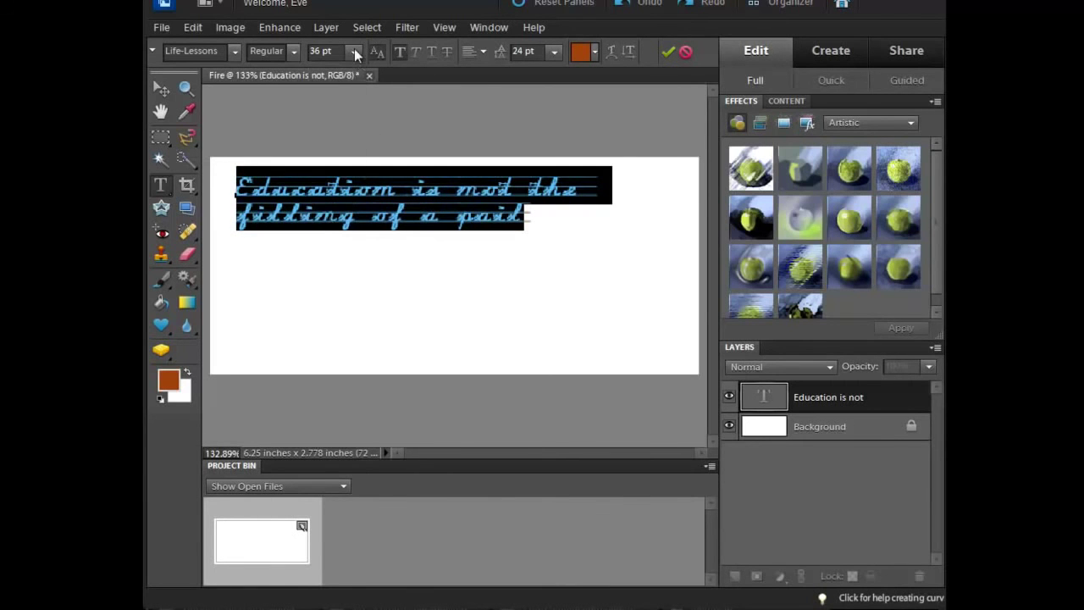
pyautogui.click(354, 52)
pyautogui.click(329, 248)
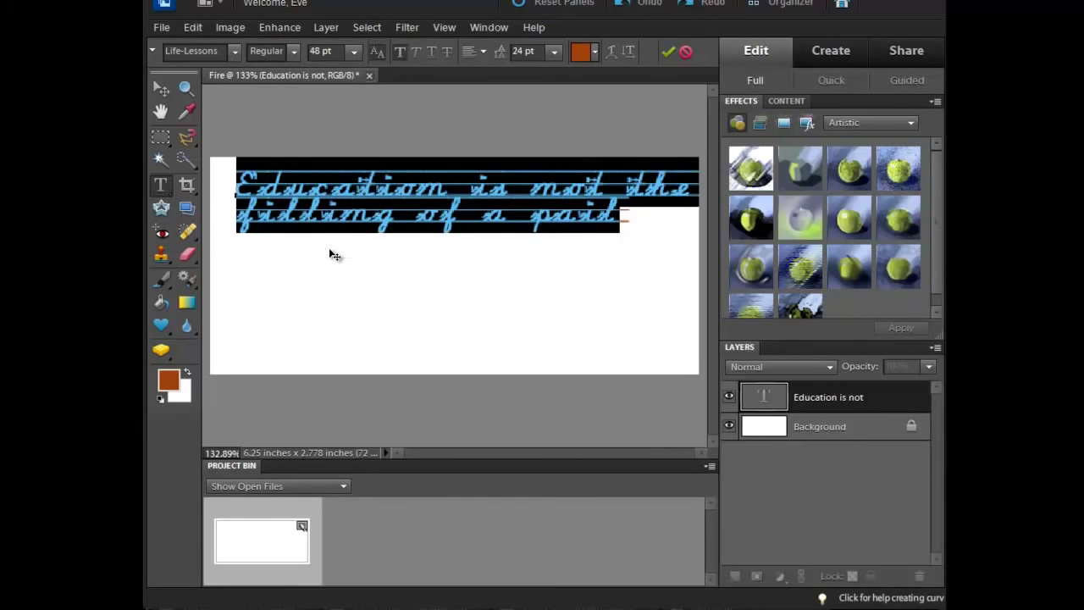
# Move the quote further left toward the canvas's top-left edge.
pyautogui.click(161, 90)
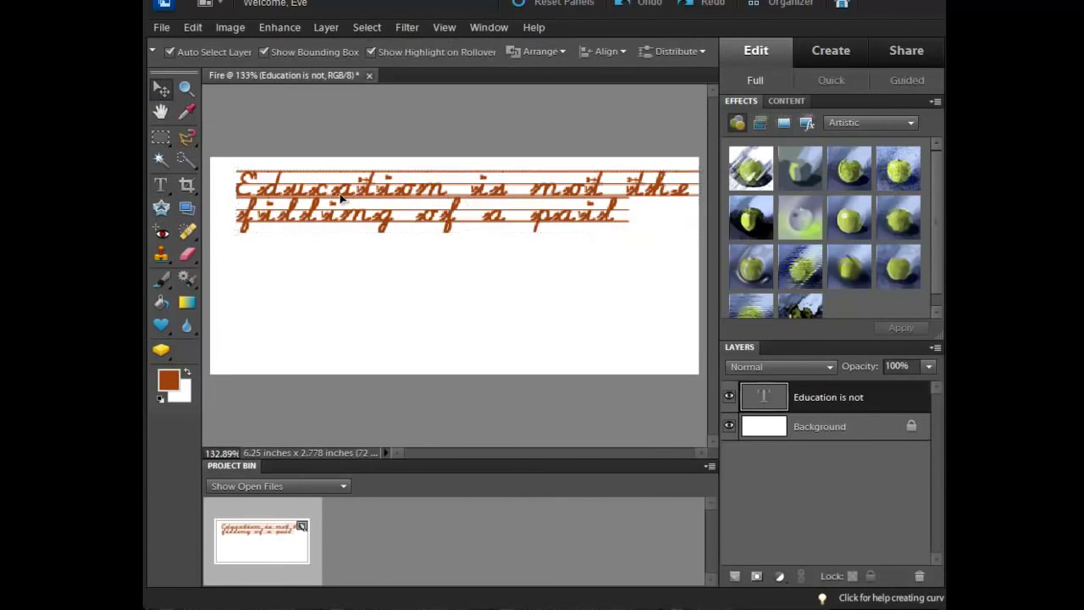
pyautogui.moveTo(341, 198)
pyautogui.mouseDown()
pyautogui.moveTo(320, 211)
pyautogui.moveTo(322, 196)
pyautogui.mouseUp()
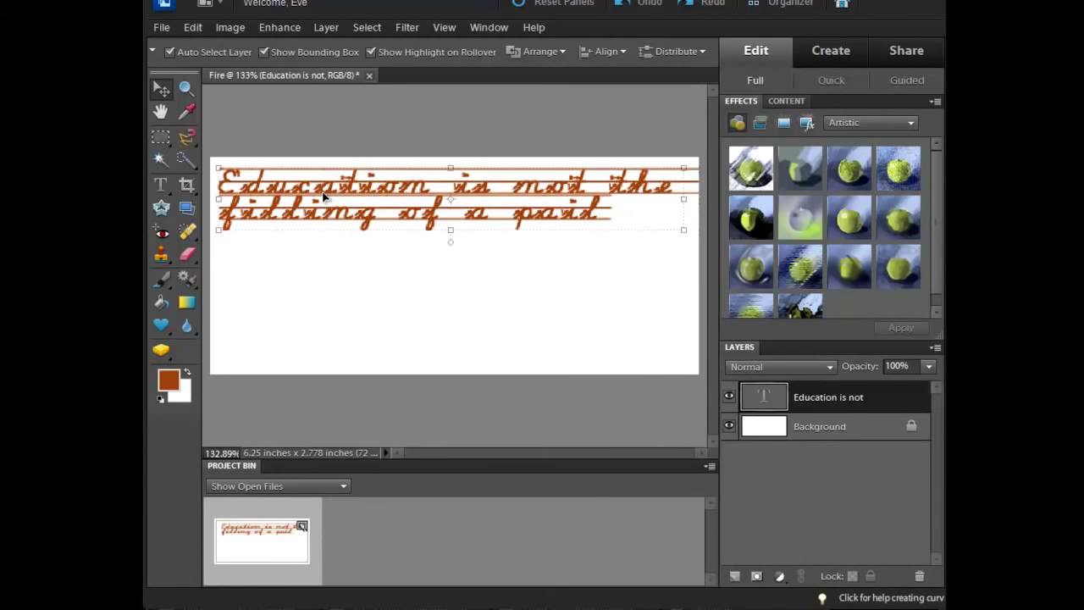
pyautogui.press('Left')
pyautogui.press('Left')
pyautogui.press('Left')
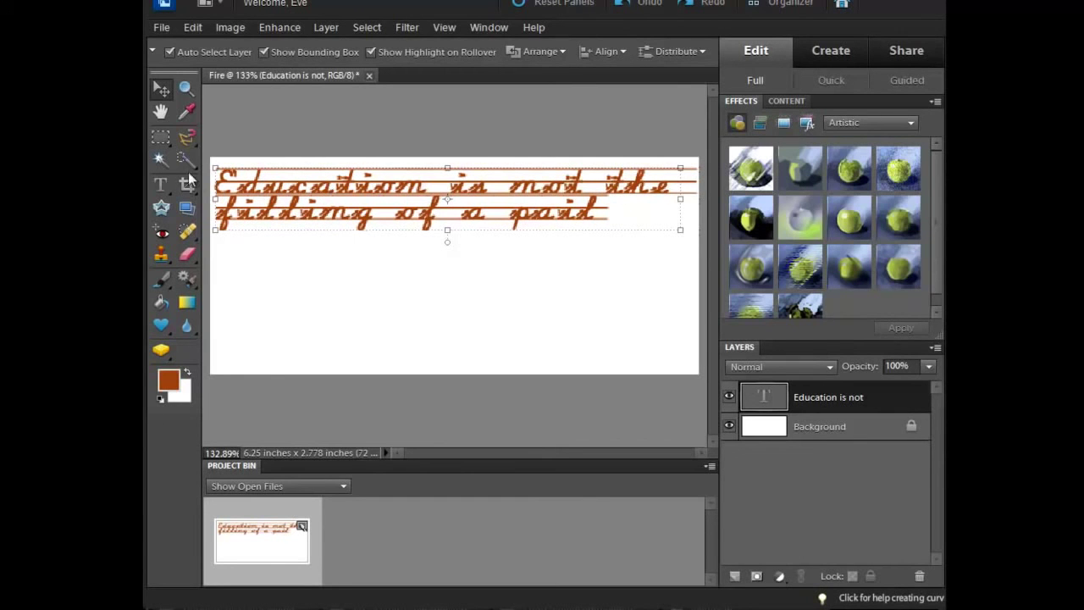
pyautogui.click(158, 188)
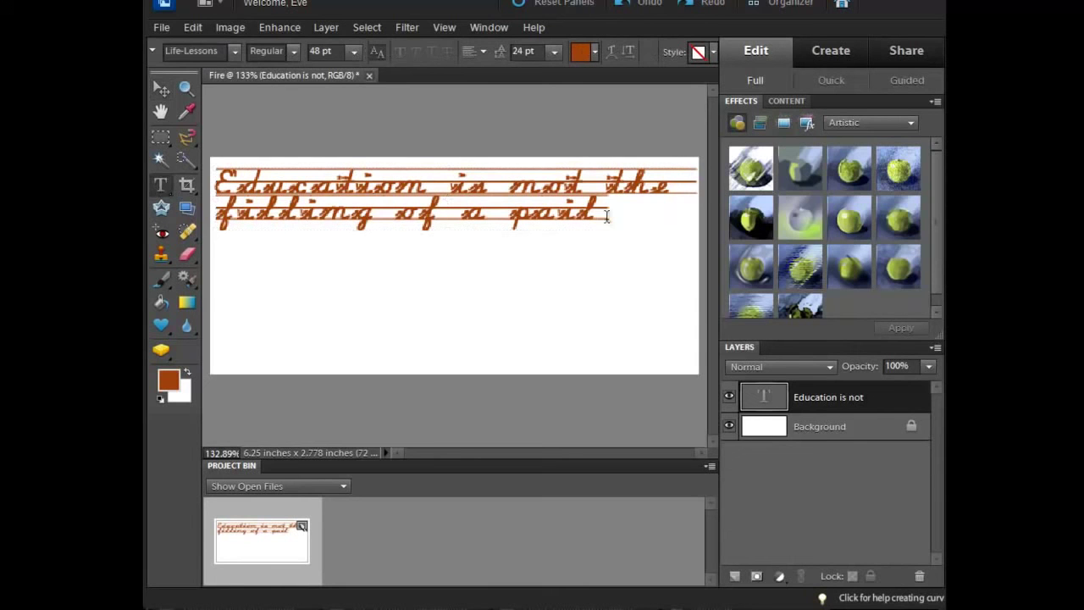
# Remove the bold styling from the quote and tint it grey.
pyautogui.moveTo(603, 207); pyautogui.dragTo(222, 175)
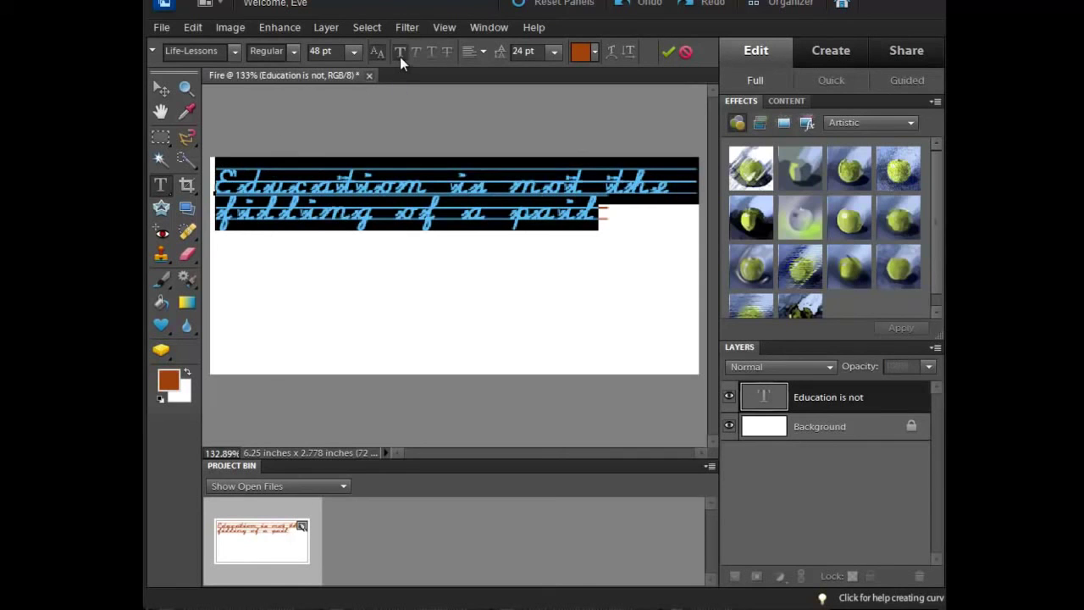
pyautogui.click(400, 52)
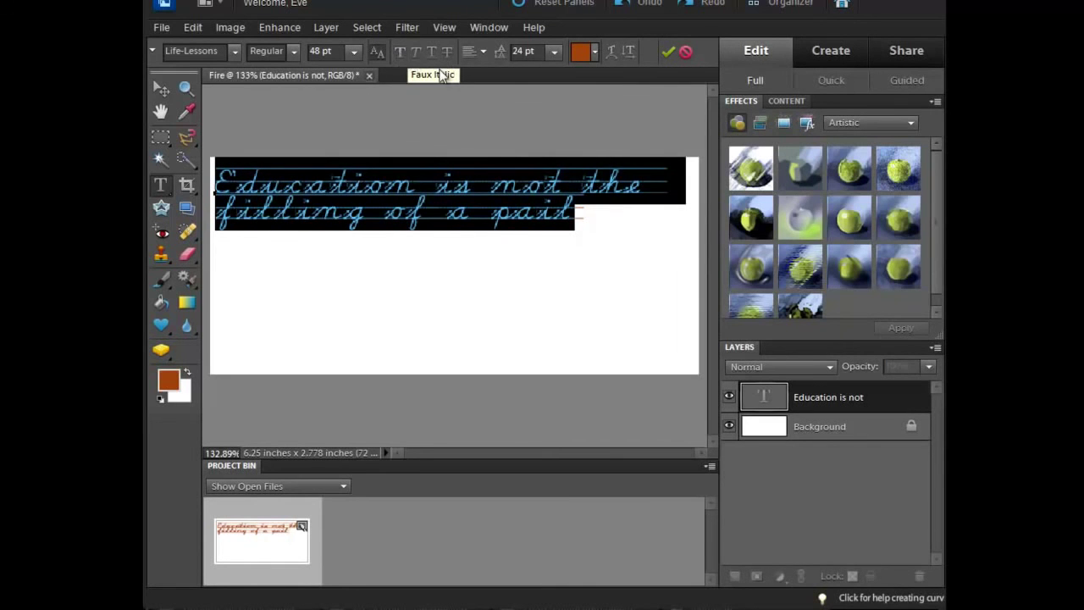
pyautogui.click(596, 52)
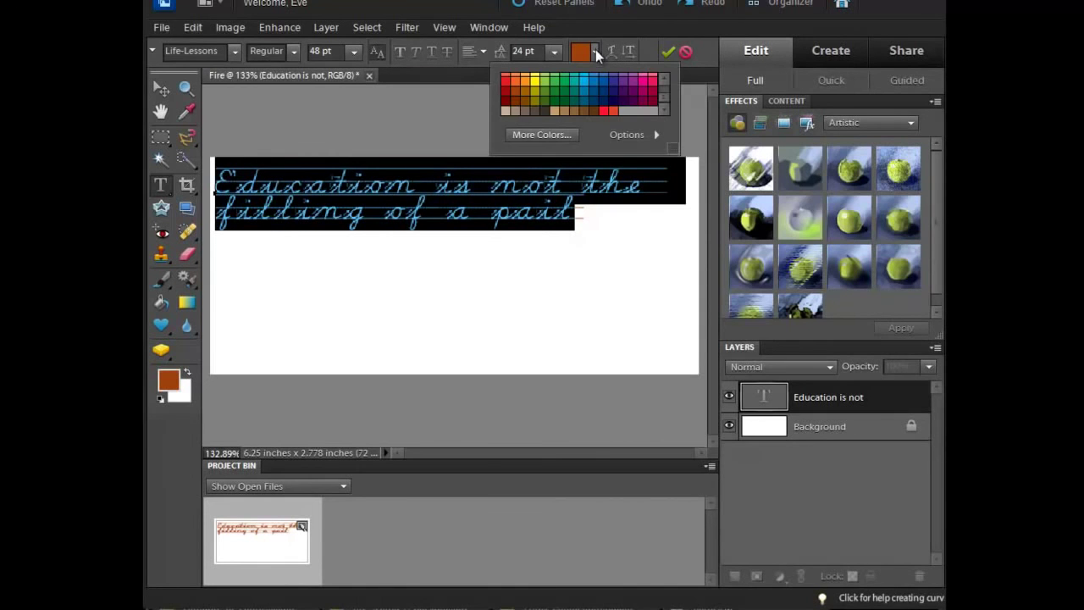
pyautogui.click(663, 85)
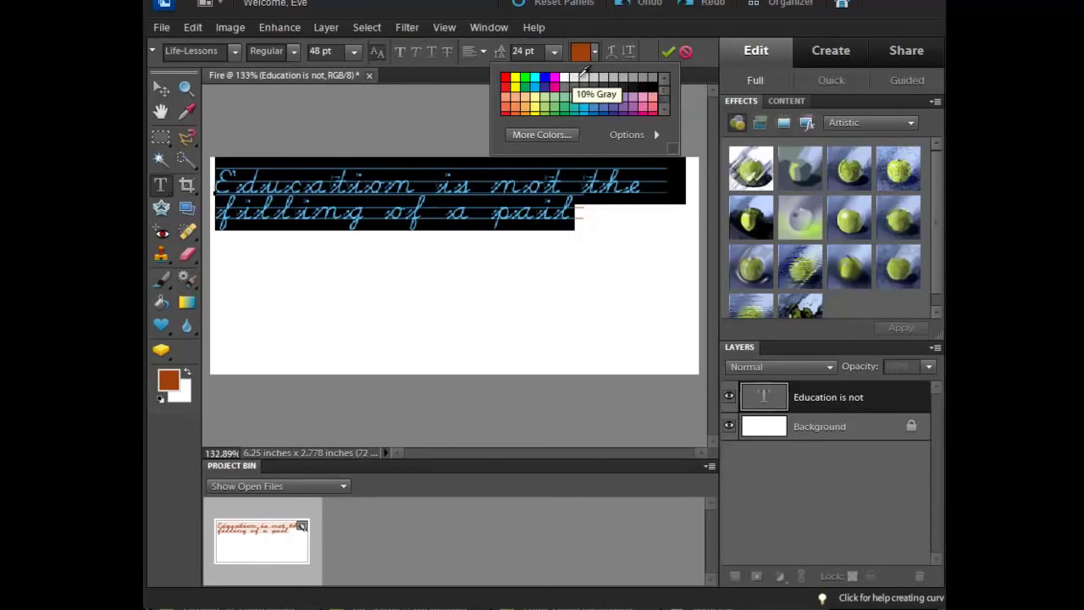
pyautogui.click(643, 77)
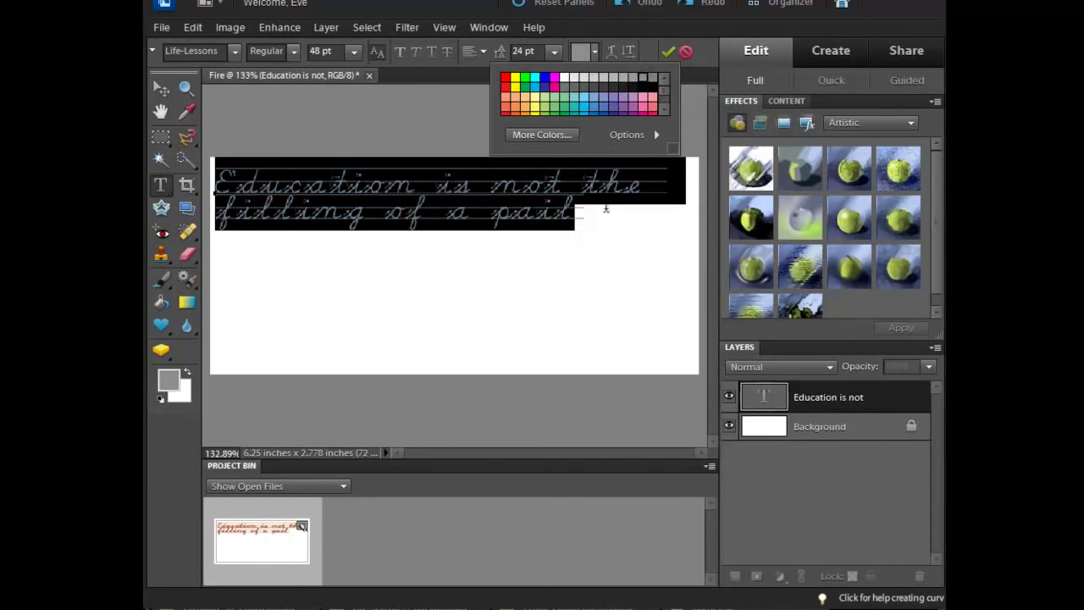
pyautogui.click(599, 223)
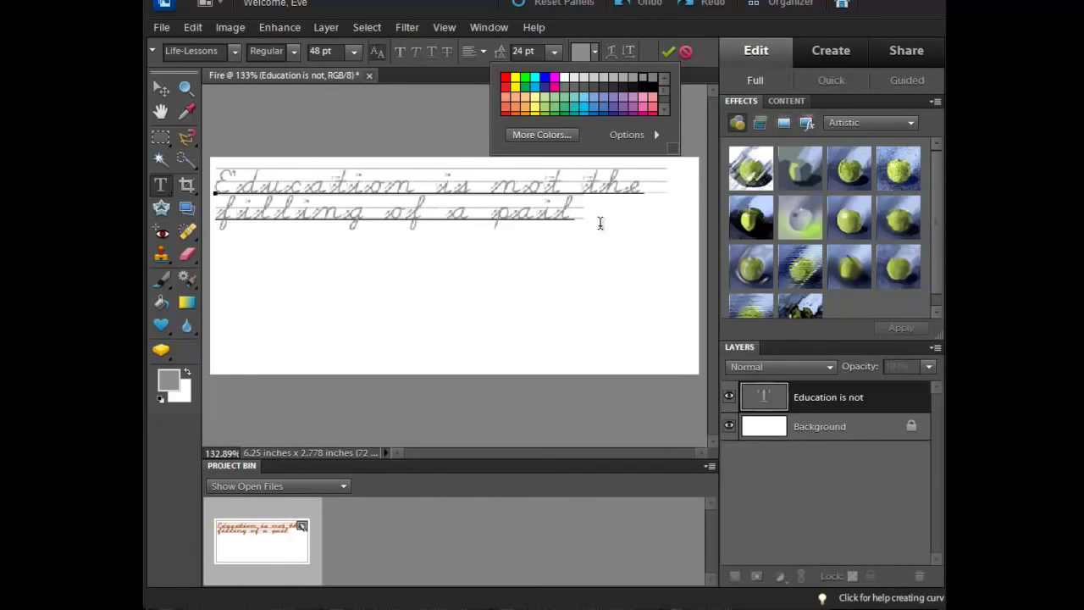
# Set the line spacing between the quote's two lines to 36 pt, after trying 30 pt.
pyautogui.moveTo(574, 211); pyautogui.dragTo(217, 181)
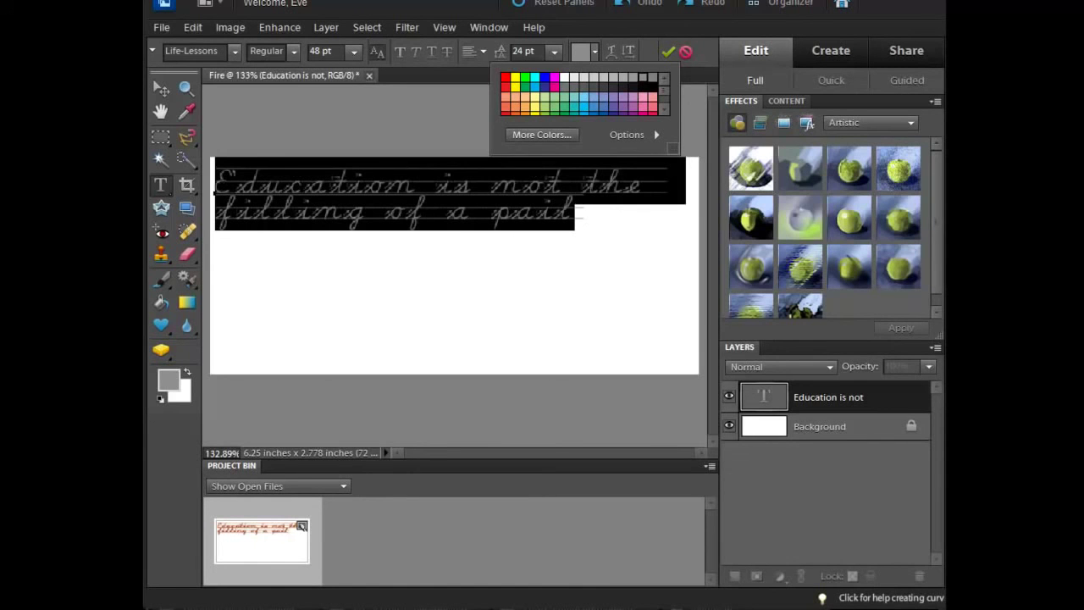
pyautogui.click(554, 53)
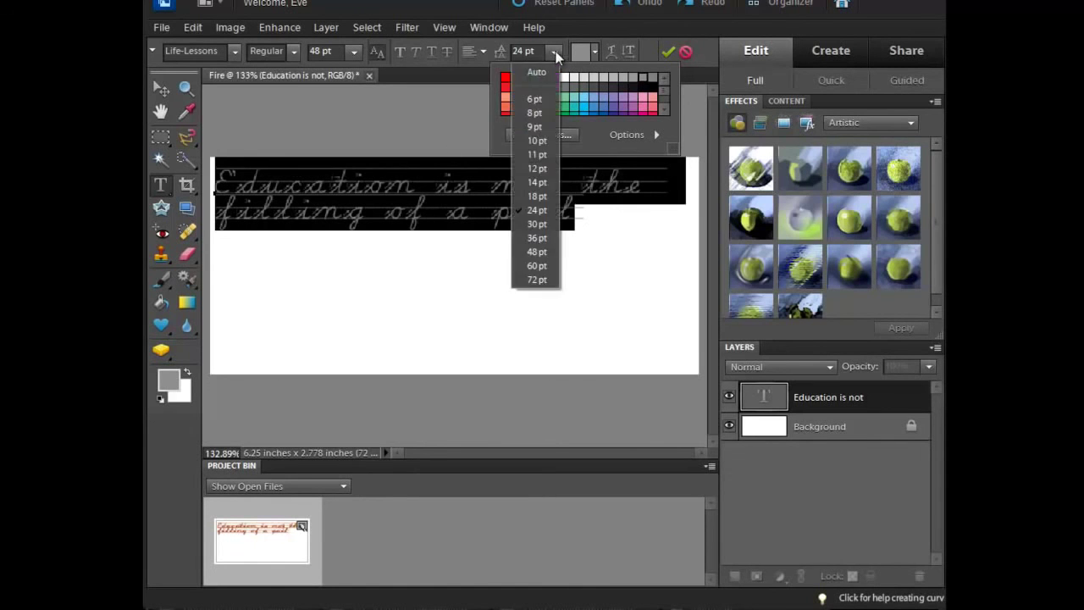
pyautogui.click(542, 223)
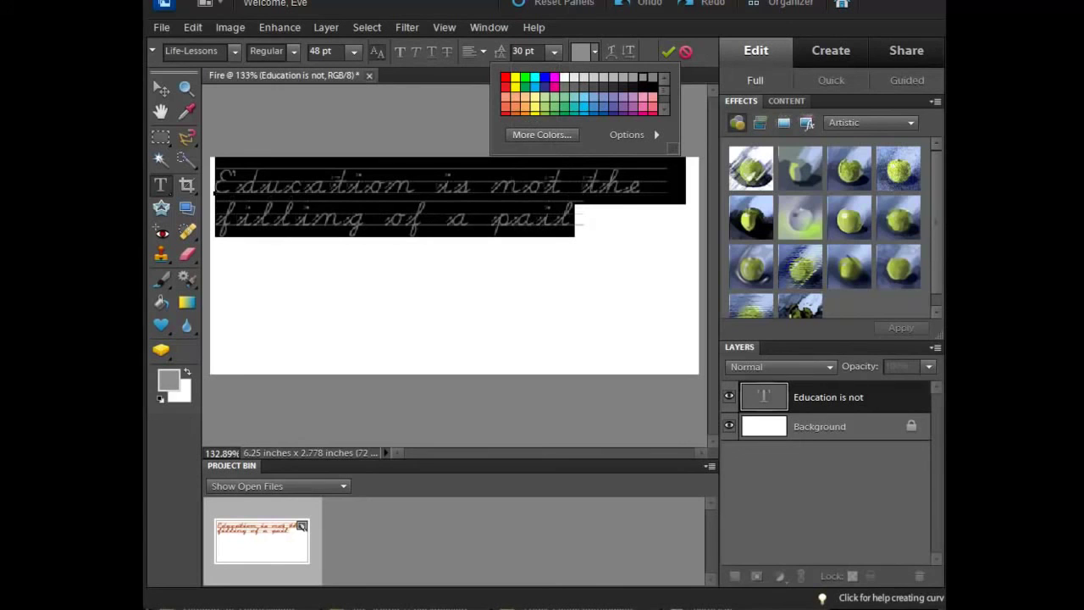
pyautogui.click(551, 52)
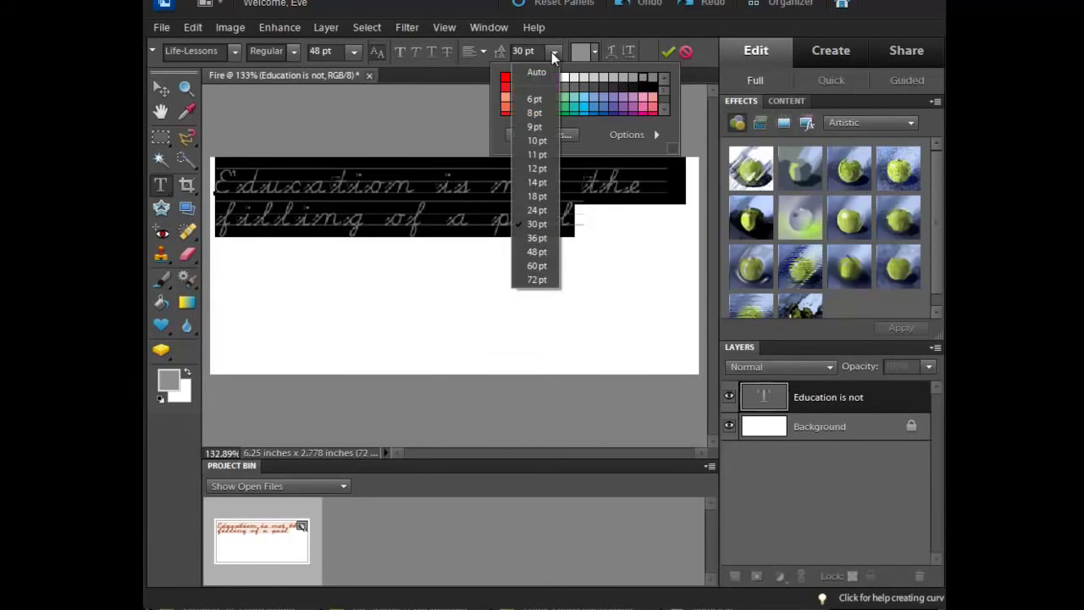
pyautogui.click(541, 242)
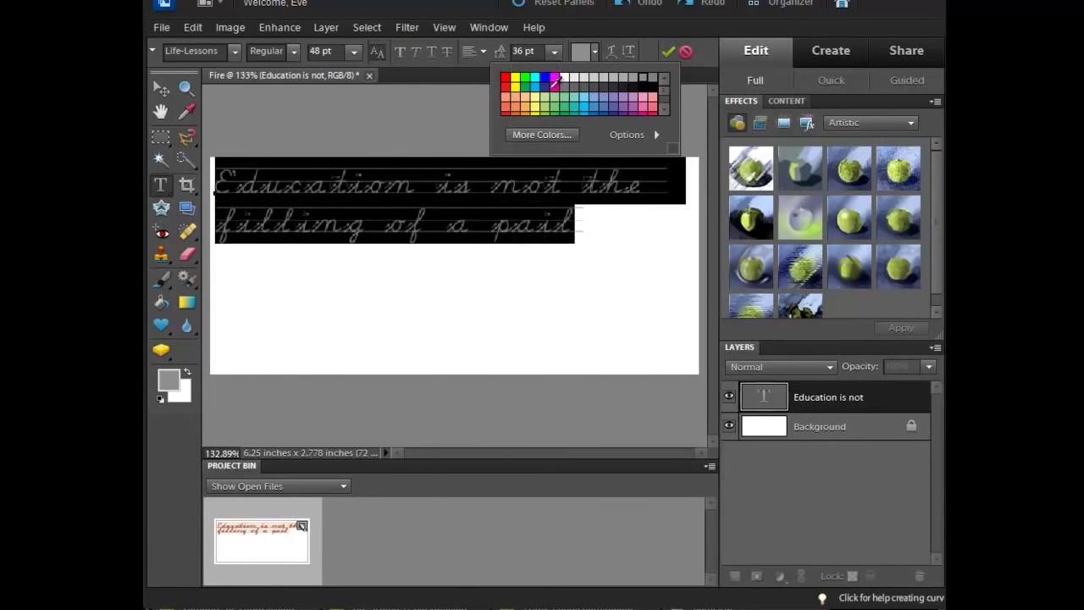
pyautogui.click(513, 212)
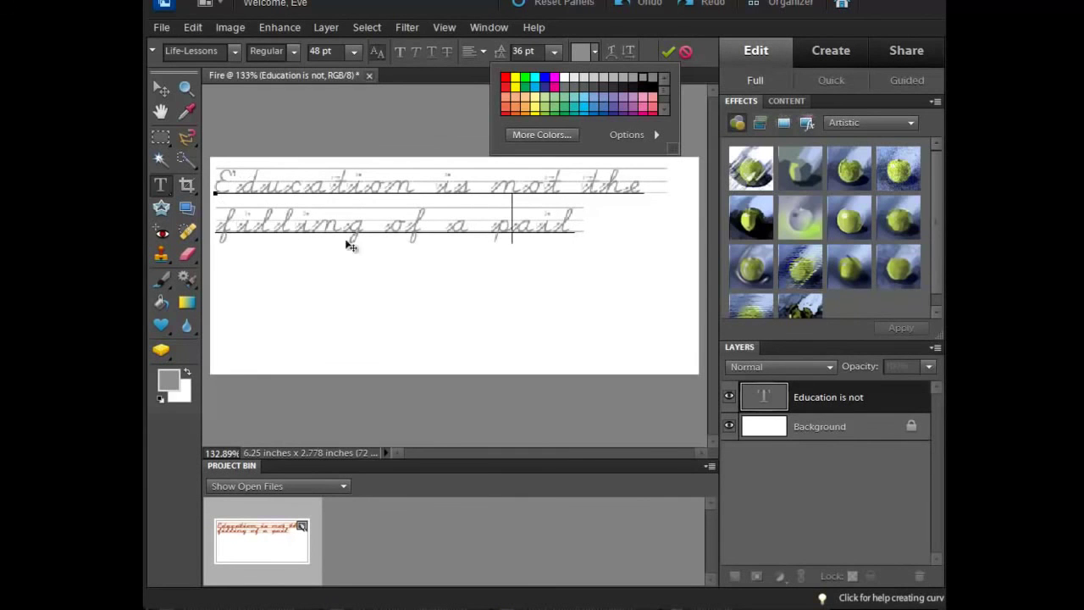
# Change the quote text colour to black.
pyautogui.moveTo(581, 225); pyautogui.dragTo(224, 178)
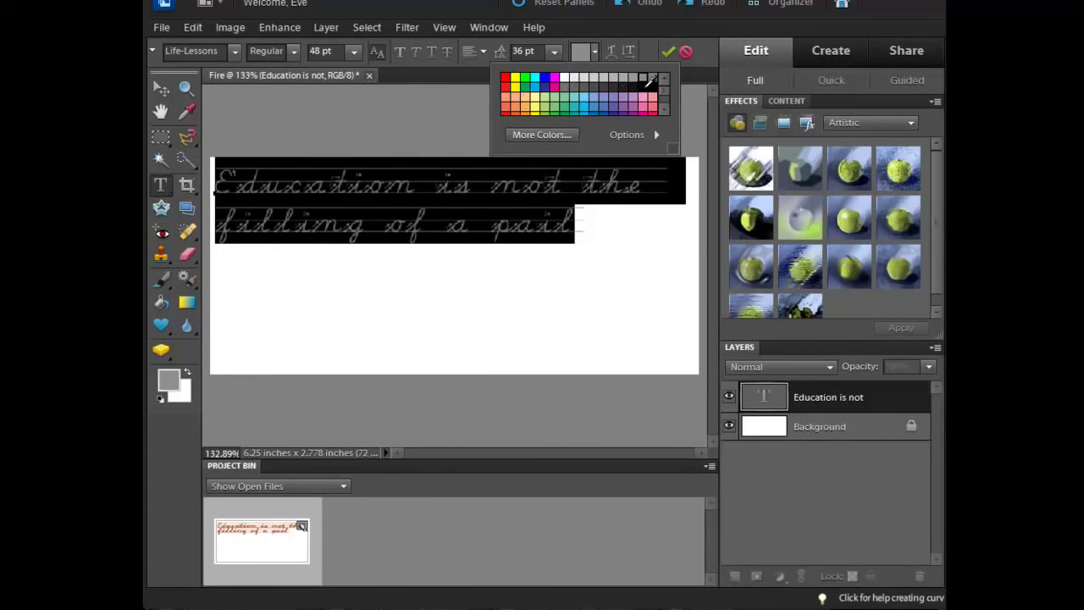
pyautogui.click(659, 78)
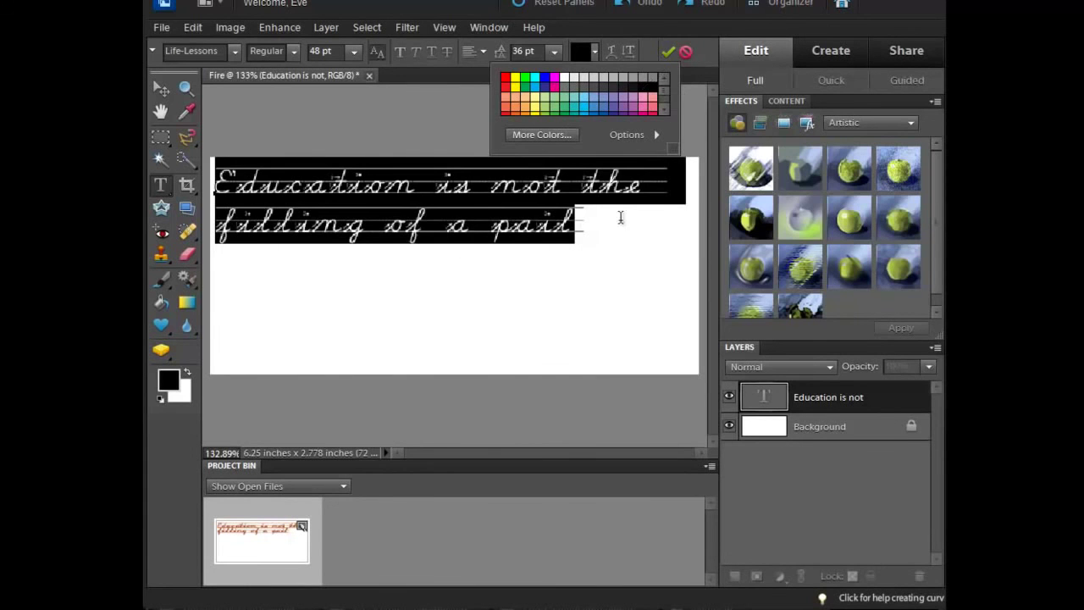
pyautogui.click(618, 217)
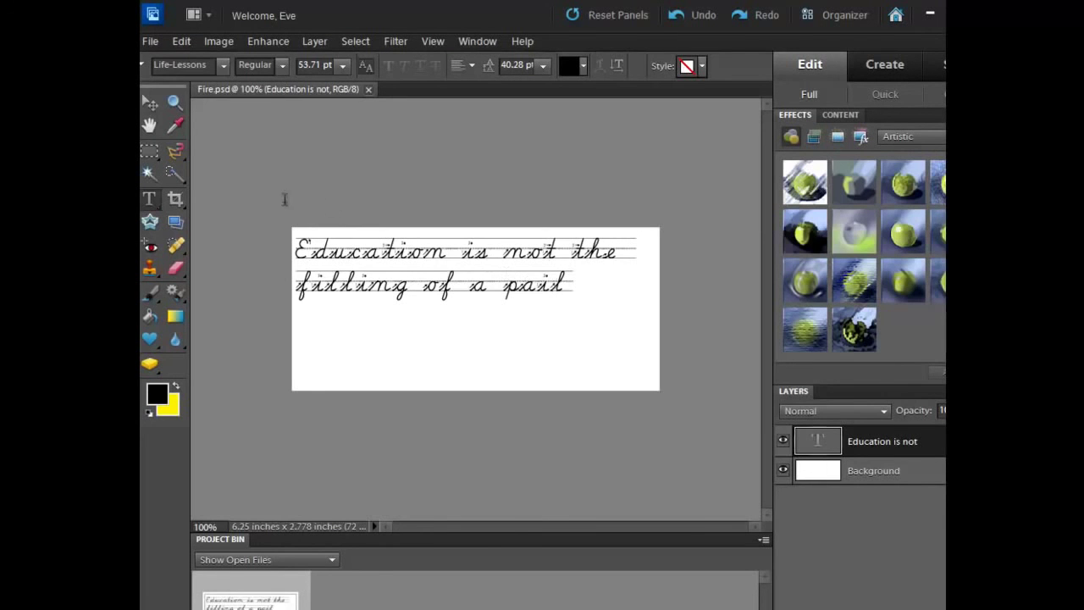
# Try red and purple Wow-Plastic styles on the quote, undoing the red one.
pyautogui.click(151, 203)
pyautogui.moveTo(572, 290); pyautogui.dragTo(294, 249)
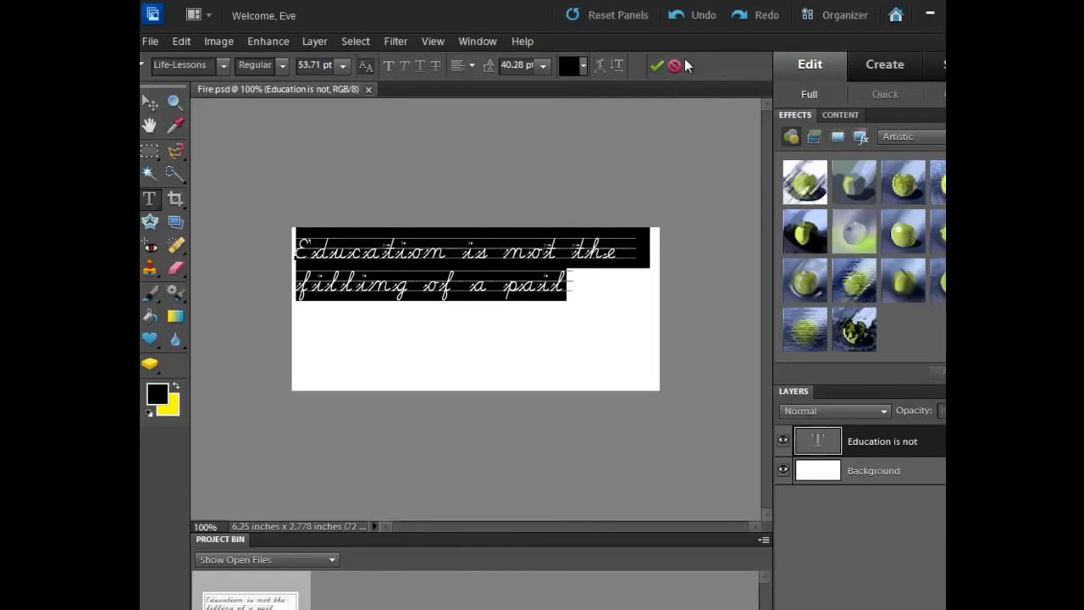
pyautogui.click(674, 67)
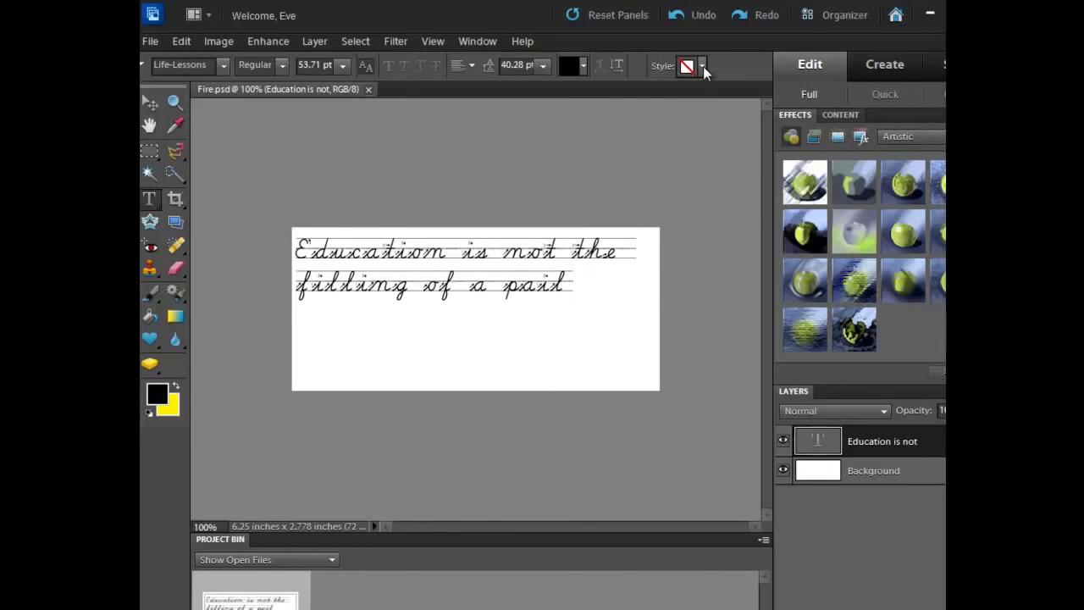
pyautogui.click(703, 66)
pyautogui.click(677, 161)
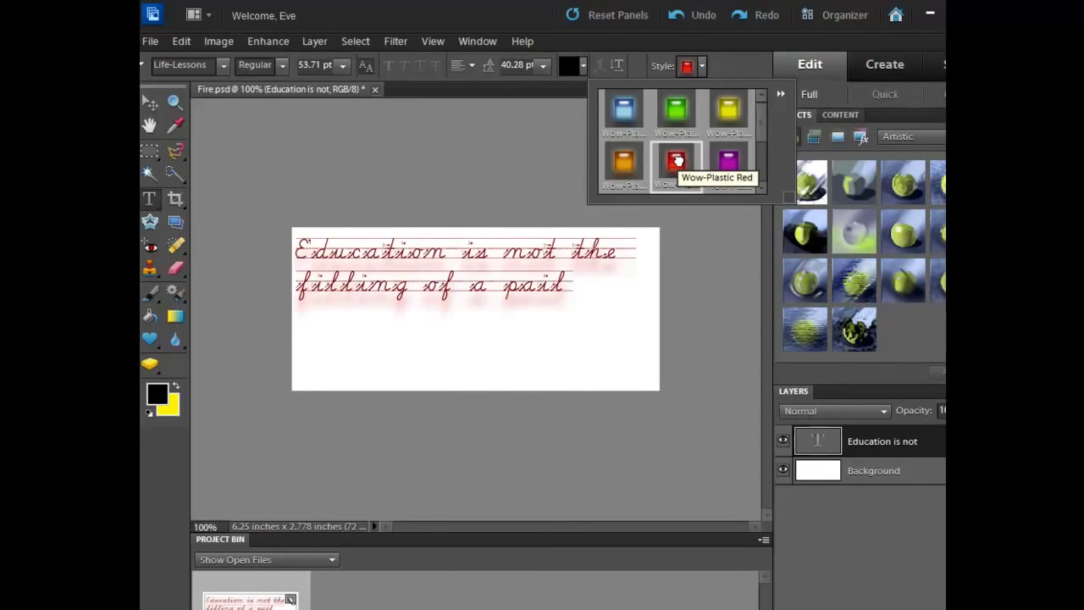
pyautogui.click(180, 44)
pyautogui.click(185, 56)
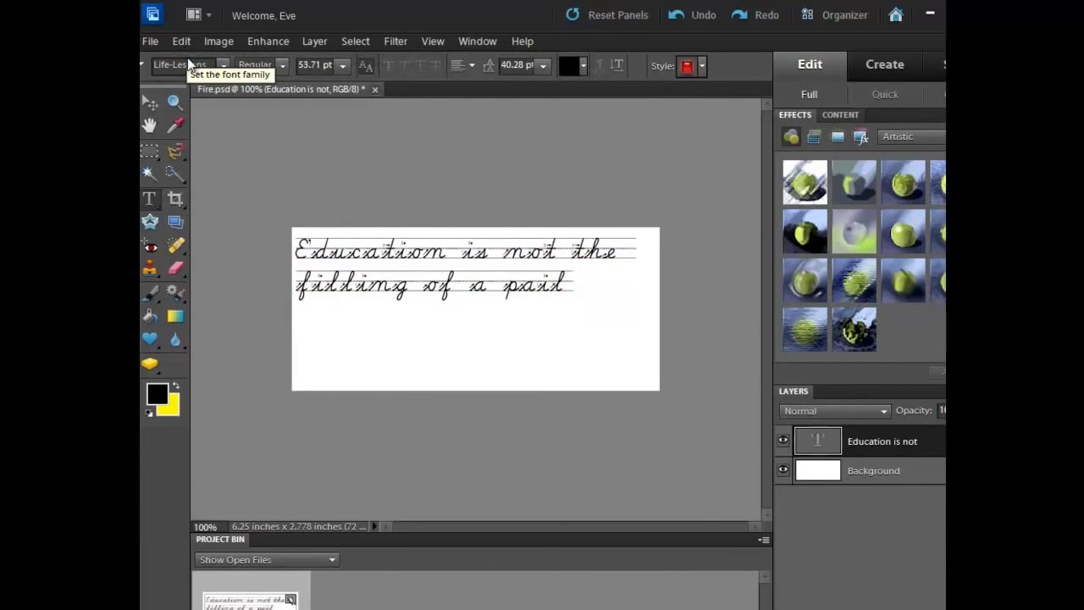
pyautogui.click(701, 66)
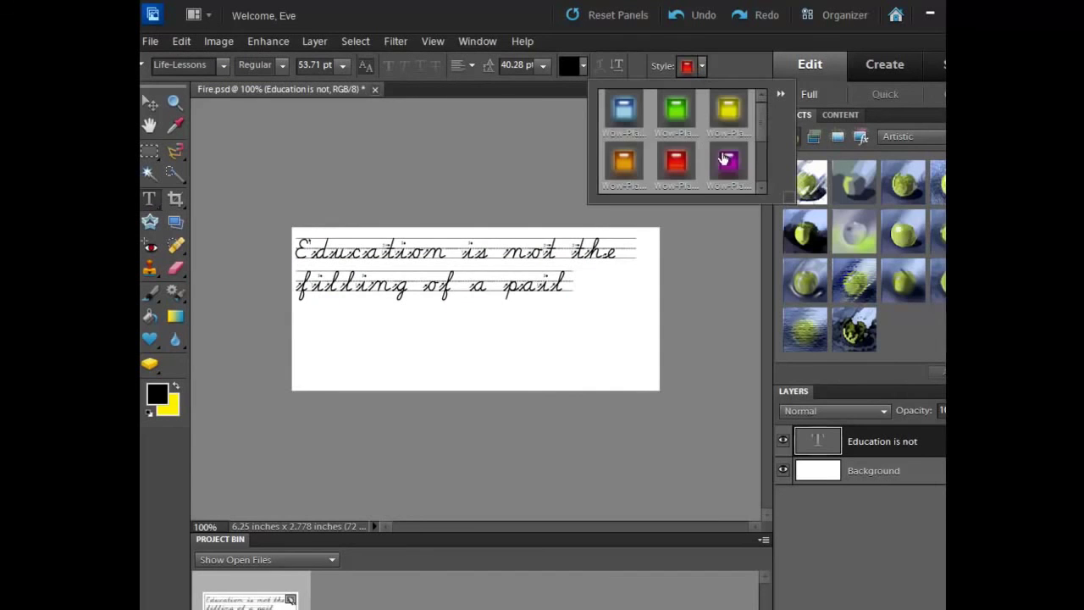
pyautogui.click(728, 161)
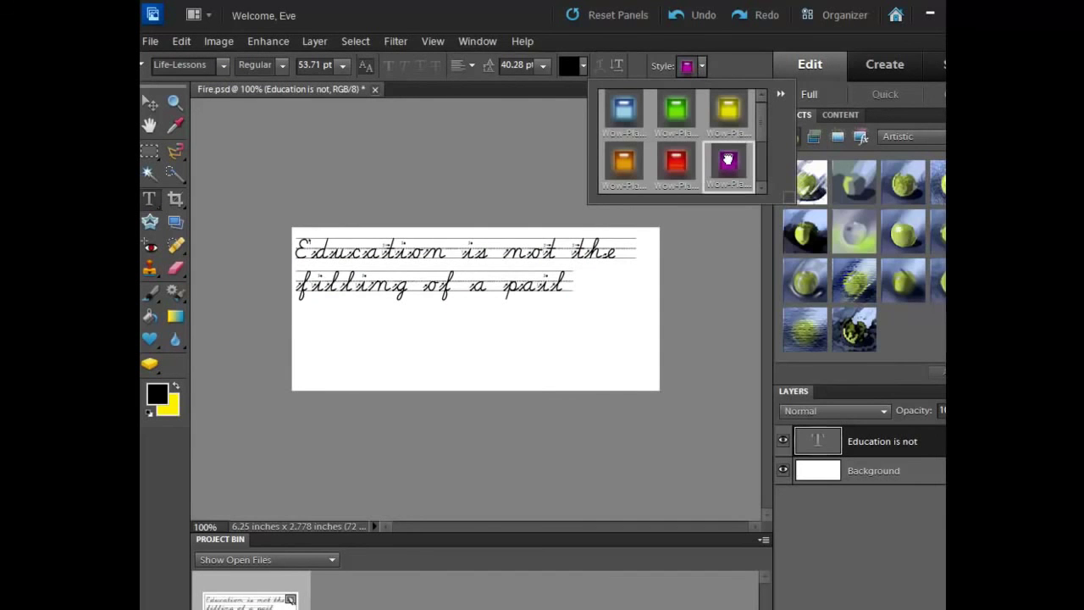
# Apply Red, White, Blue Contrast from the Complex styles and discard the stray empty text layer.
pyautogui.click(778, 94)
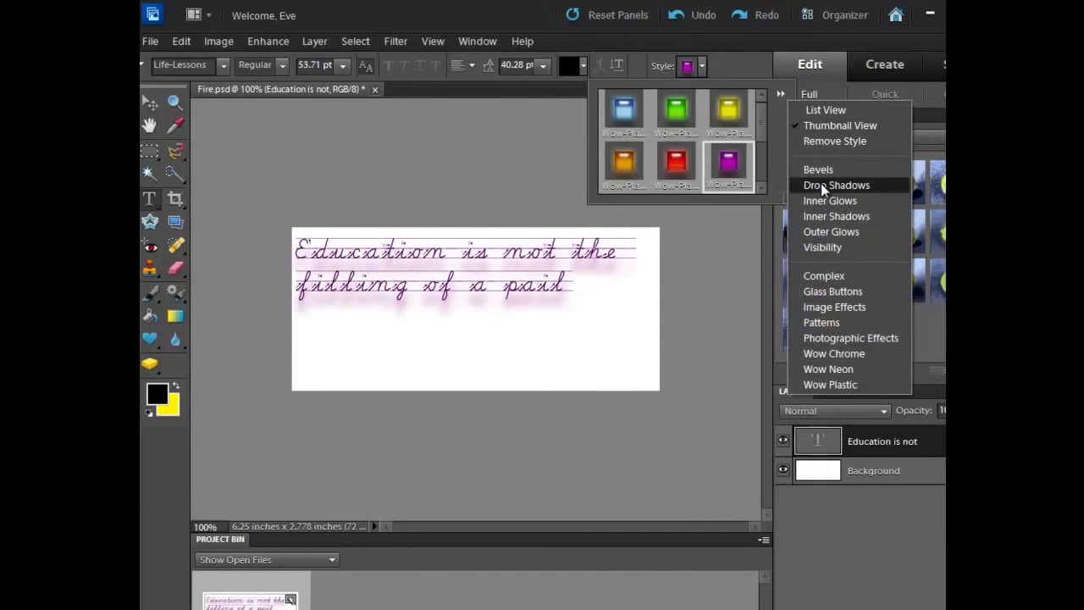
pyautogui.click(805, 275)
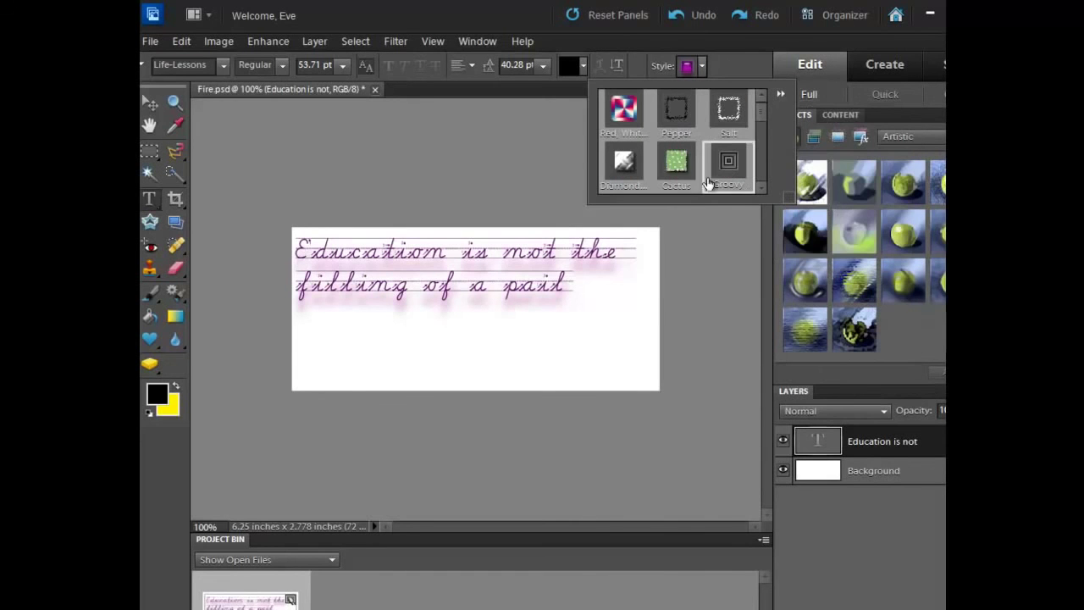
pyautogui.click(677, 157)
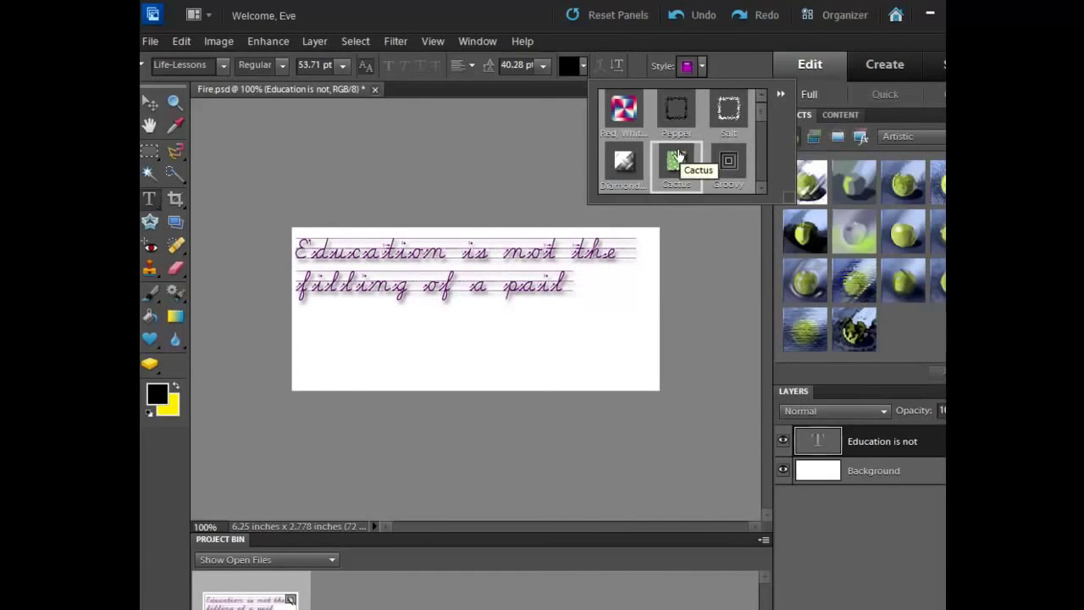
pyautogui.click(626, 115)
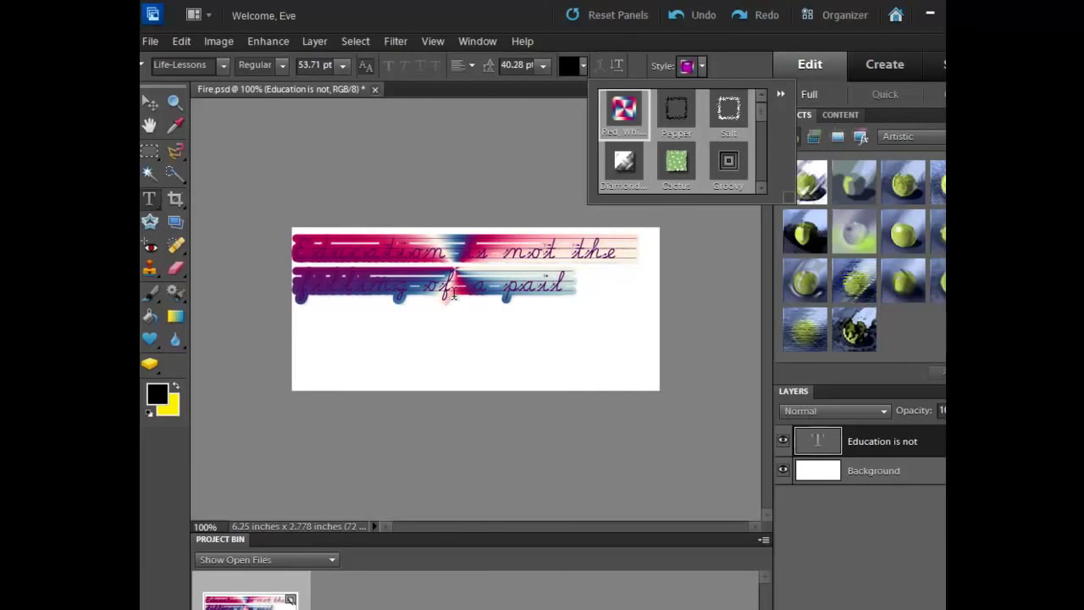
pyautogui.click(619, 163)
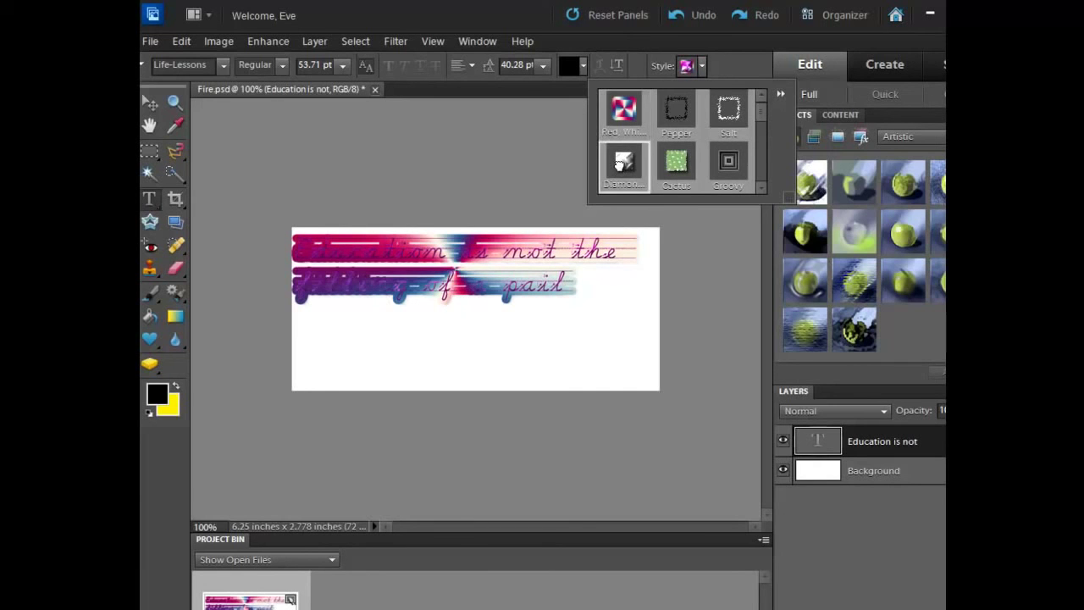
pyautogui.click(310, 143)
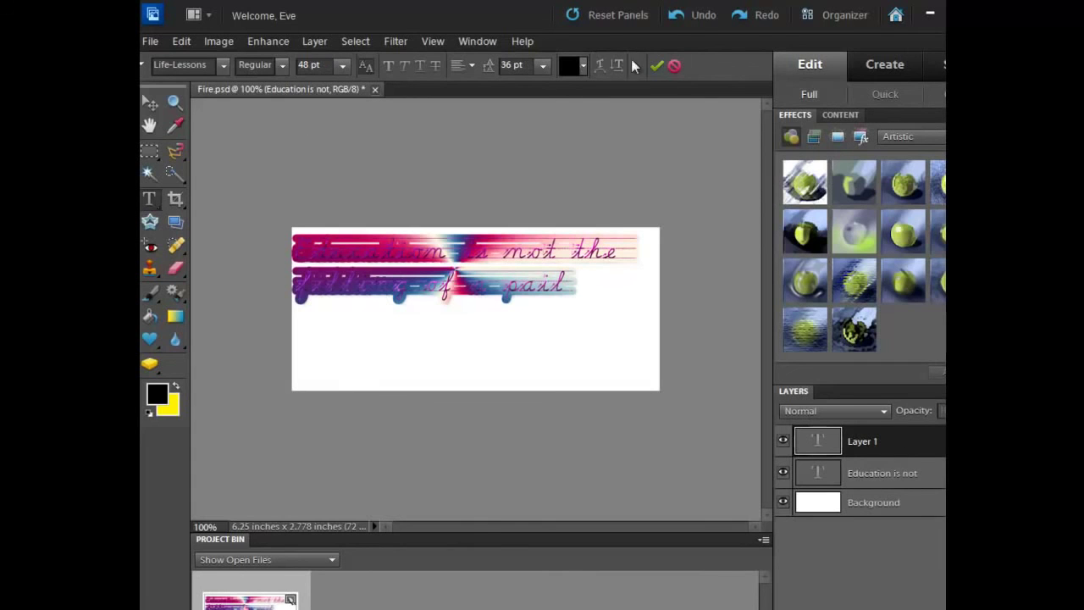
pyautogui.click(653, 66)
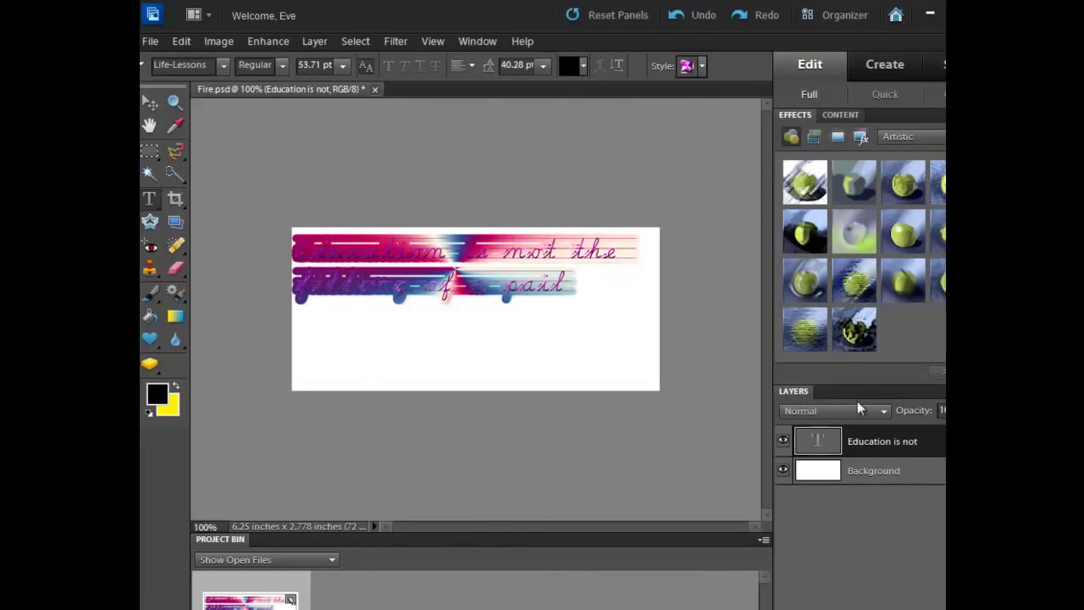
# Clear the layer style from the quote's text layer.
pyautogui.rightClick(817, 444)
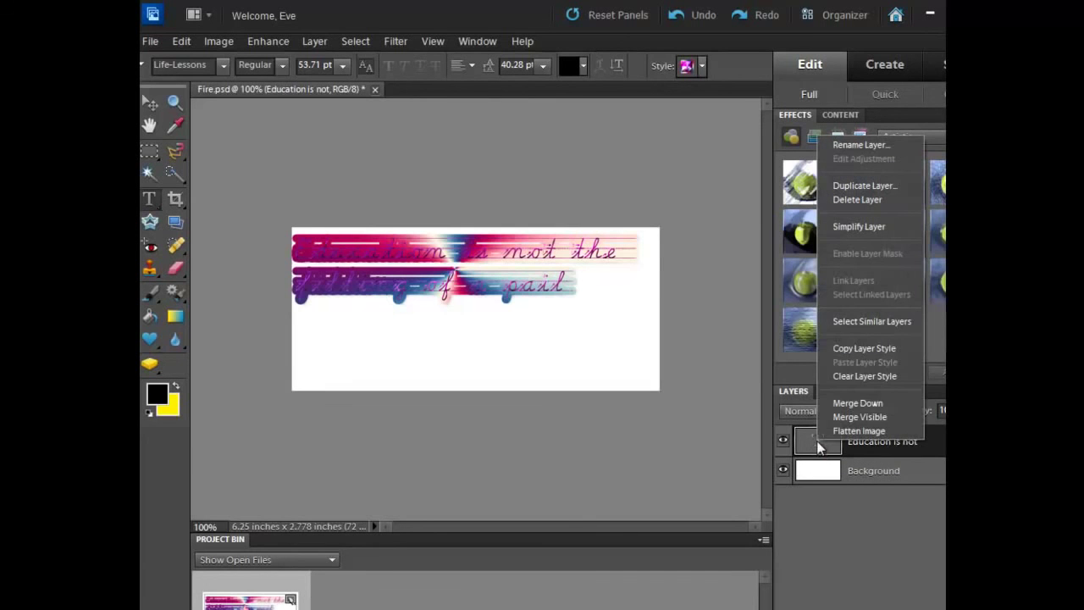
pyautogui.click(841, 375)
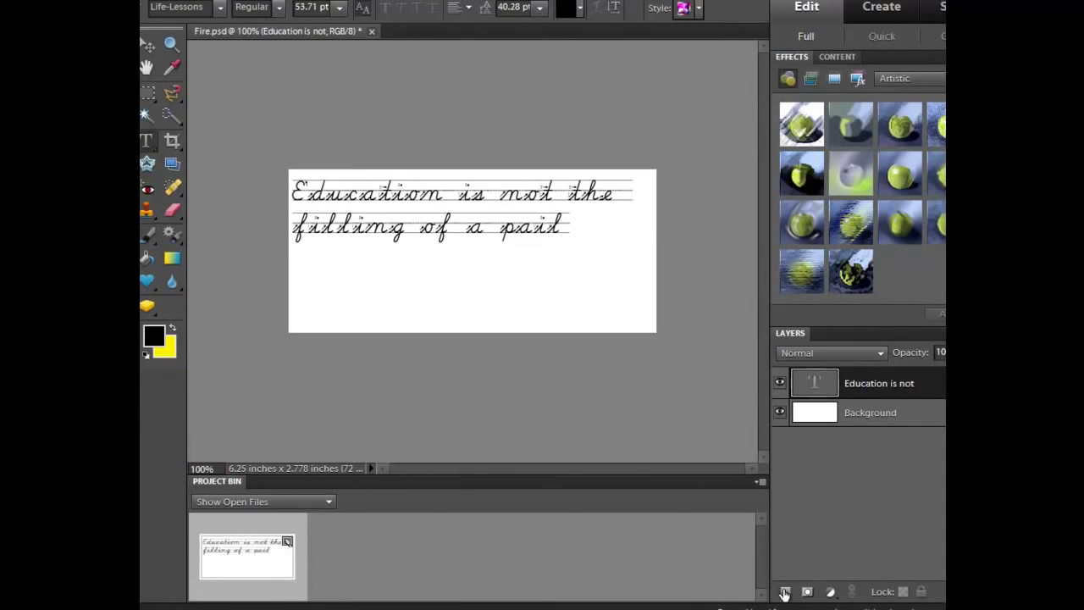
# Create a new layer above the Education text layer and name it 'but lighting'.
pyautogui.click(784, 593)
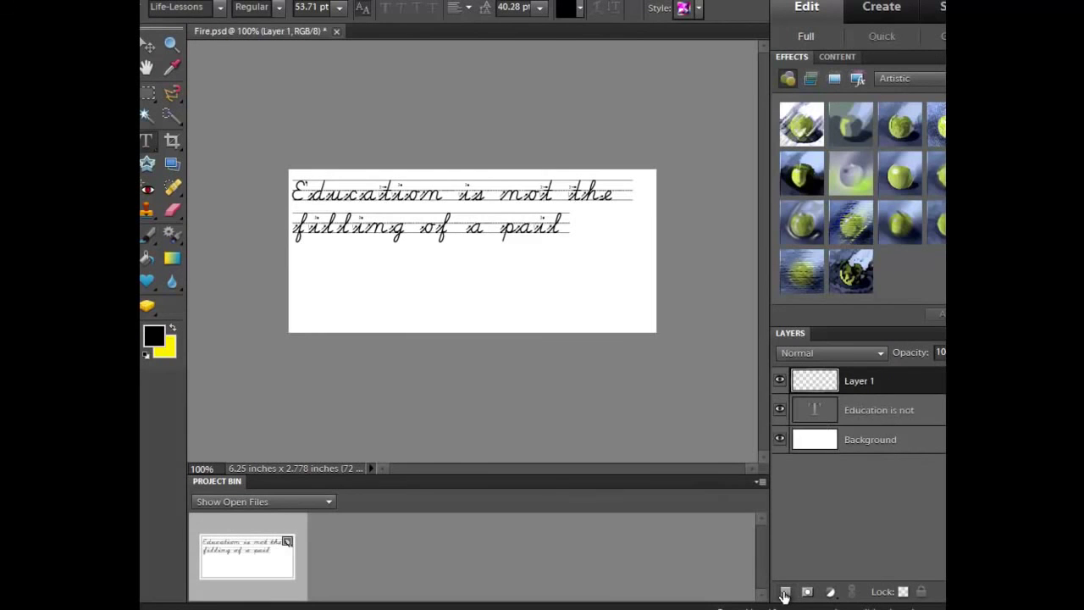
pyautogui.doubleClick(858, 381)
pyautogui.write('bulb lighting')
pyautogui.press('Return')
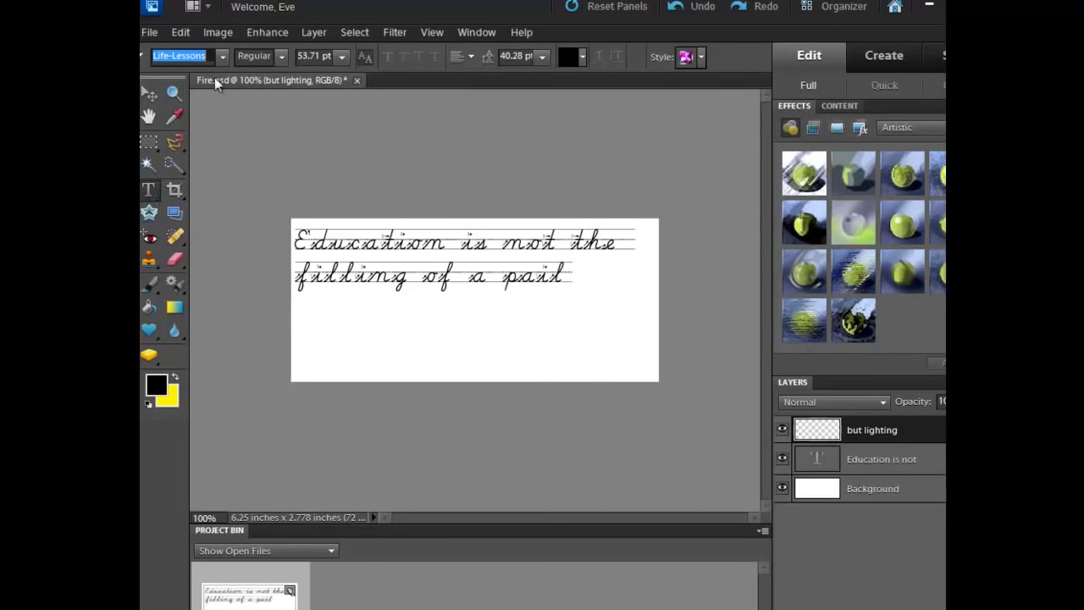
# Type 'But Lighting a FIRE' in the Flame font below the cursive quote.
pyautogui.click(221, 57)
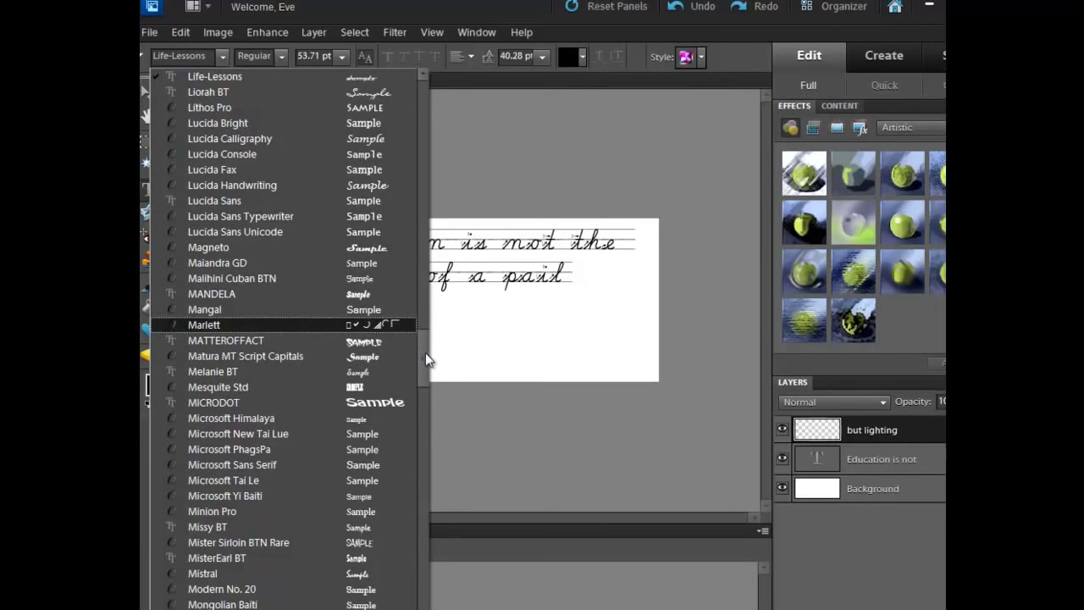
pyautogui.moveTo(425, 352); pyautogui.dragTo(421, 221)
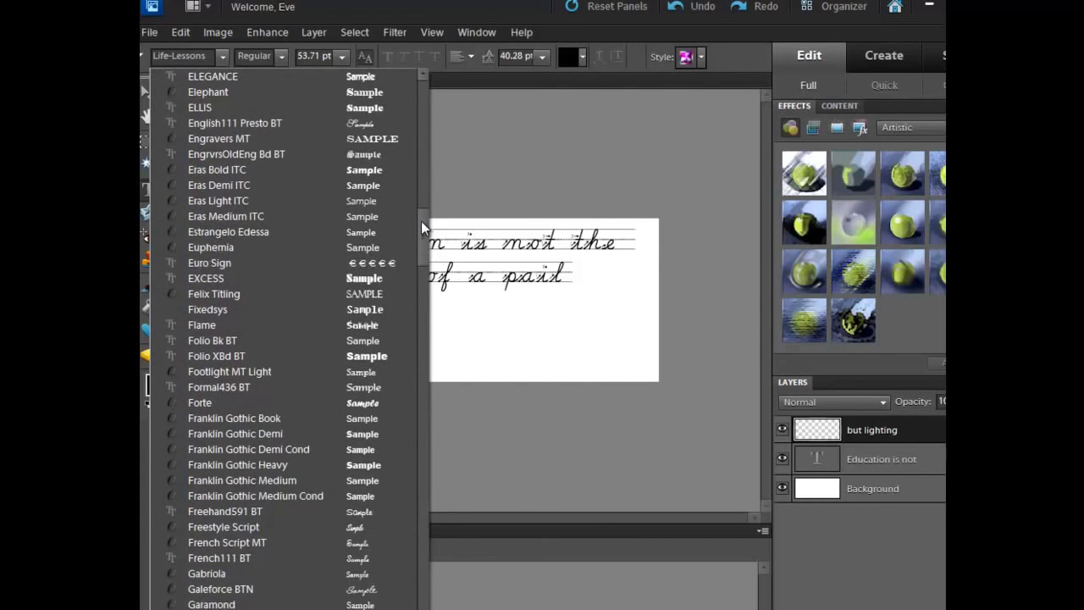
pyautogui.click(202, 324)
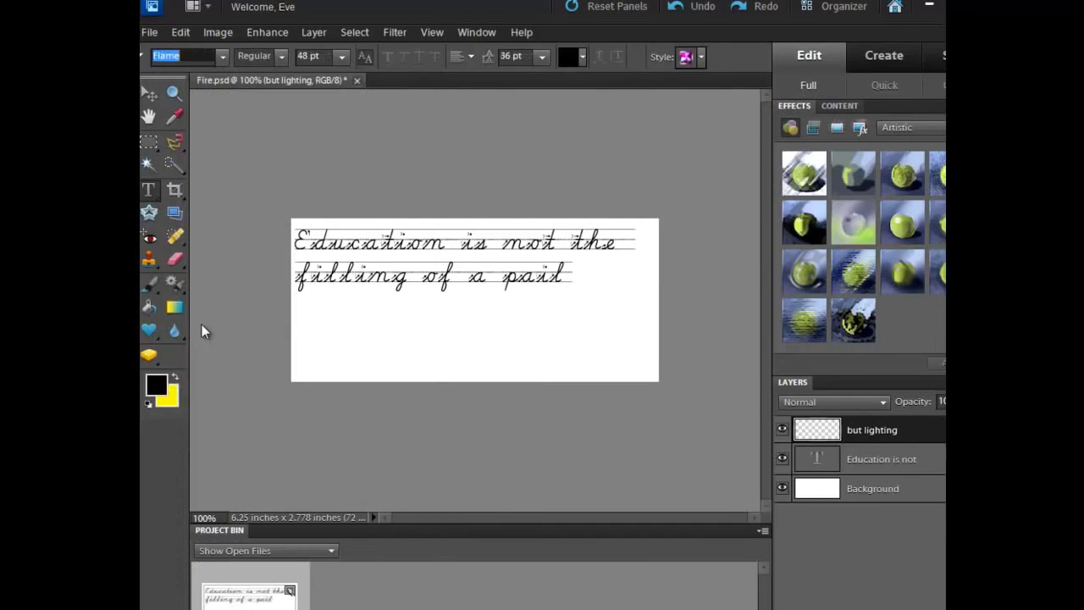
pyautogui.click(307, 305)
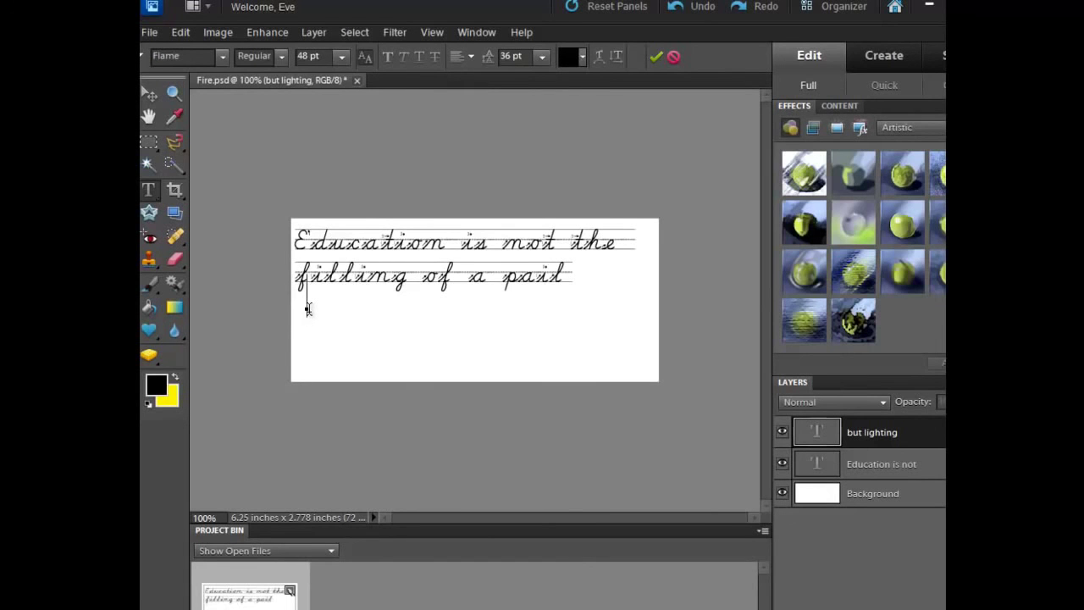
pyautogui.write('Butl')
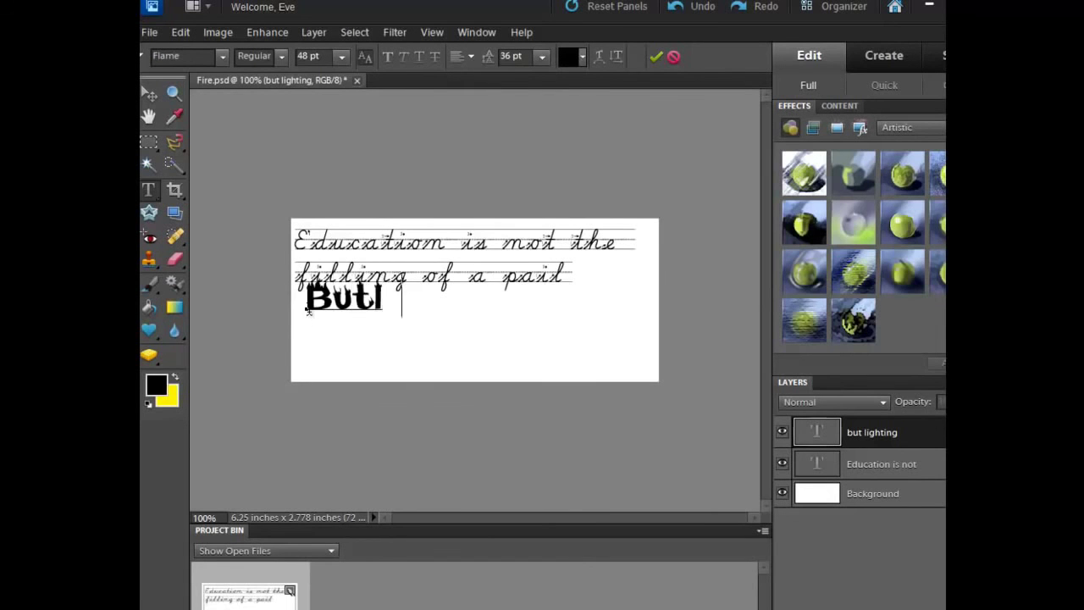
pyautogui.press('BackSpace')
pyautogui.press('BackSpace')
pyautogui.write('Ligh')
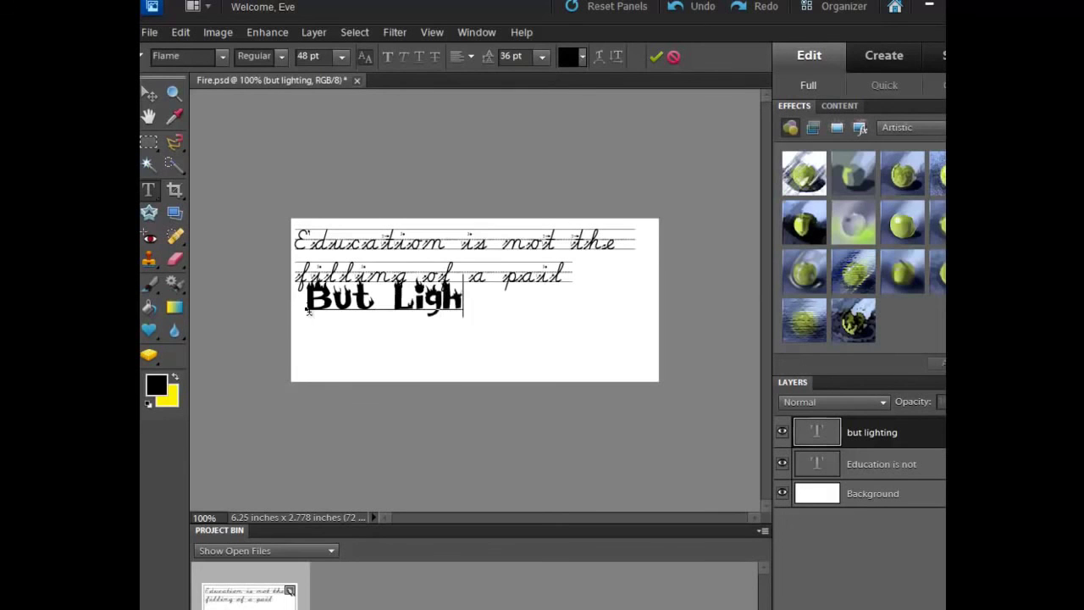
pyautogui.write('ting a FIR')
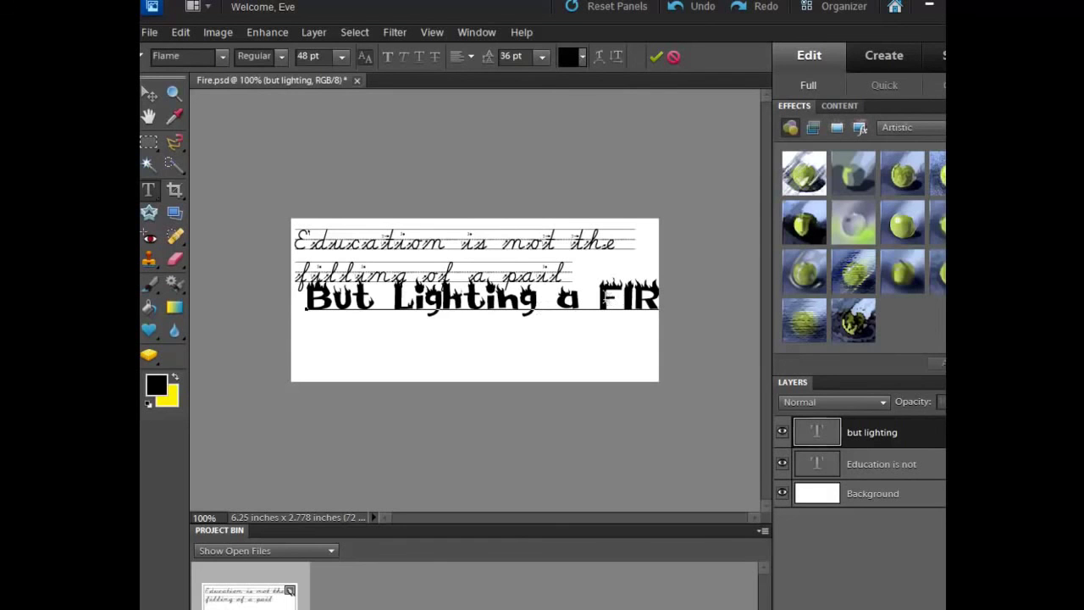
pyautogui.write('E')
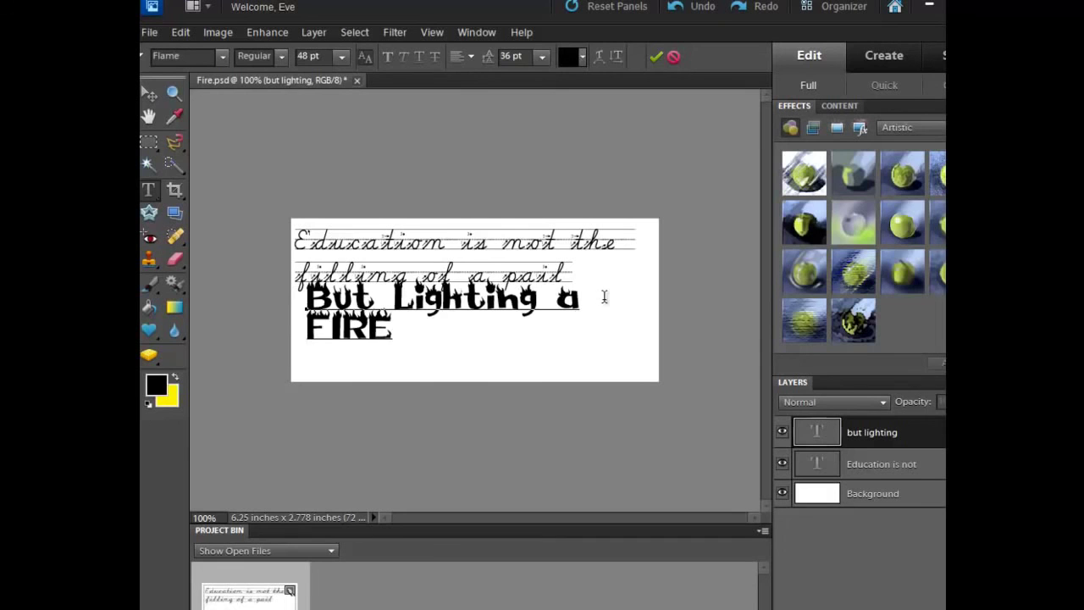
# Shift the Flame text slightly down and left beneath the quote.
pyautogui.click(151, 95)
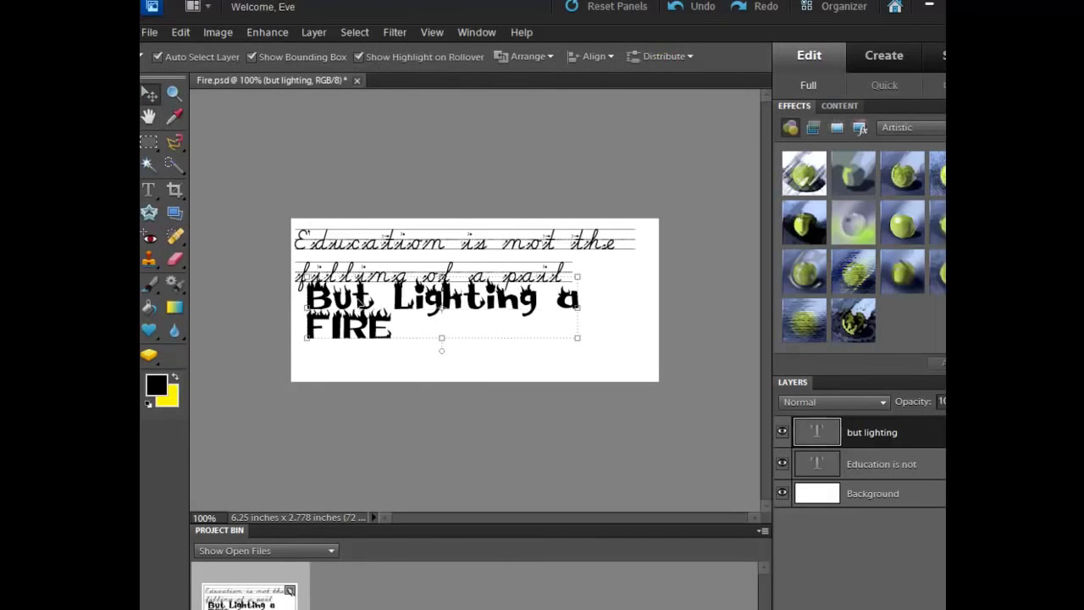
pyautogui.moveTo(360, 303); pyautogui.dragTo(355, 314)
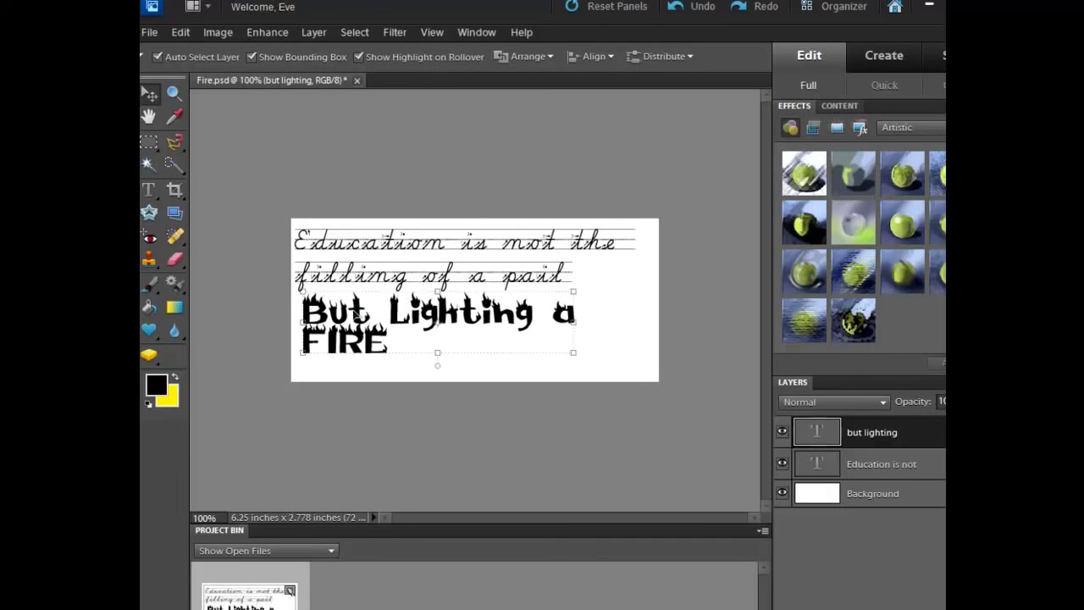
pyautogui.click(145, 188)
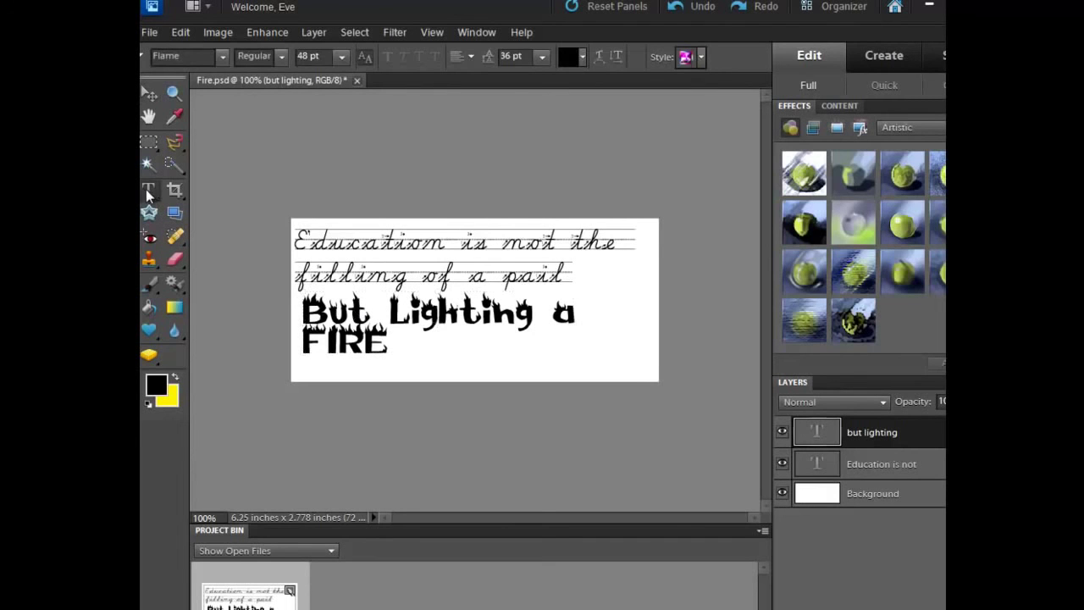
# Colour the Flame text red, then try the Salt style and undo it.
pyautogui.click(582, 57)
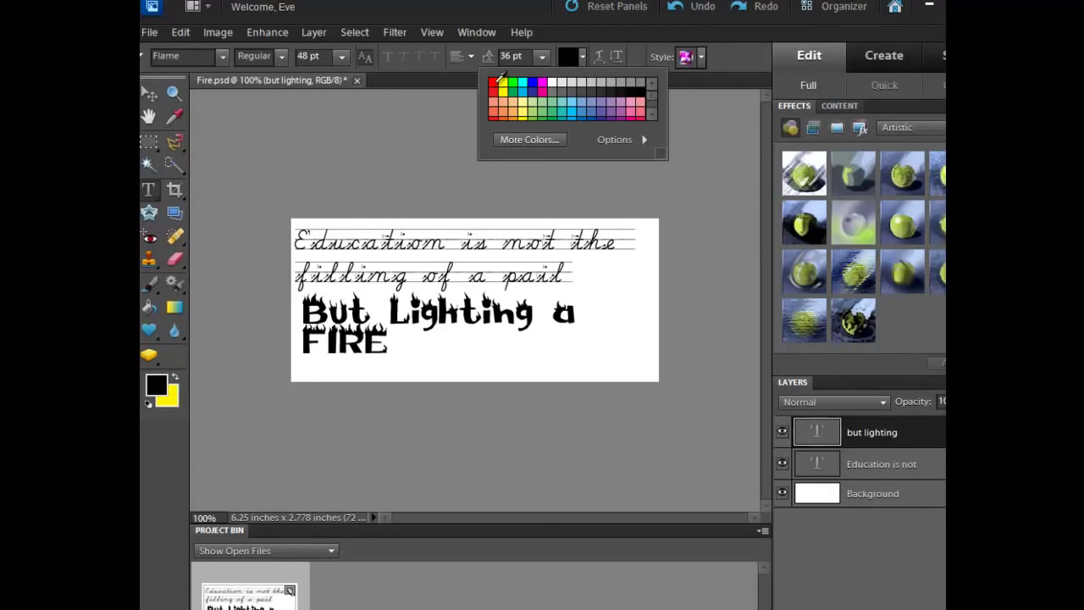
pyautogui.click(494, 84)
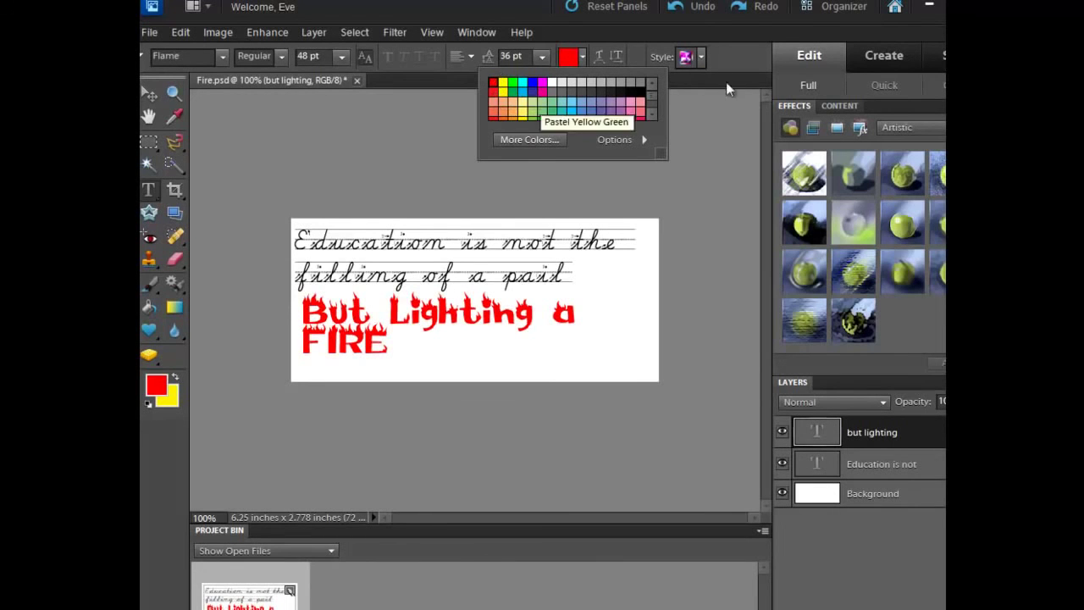
pyautogui.click(702, 57)
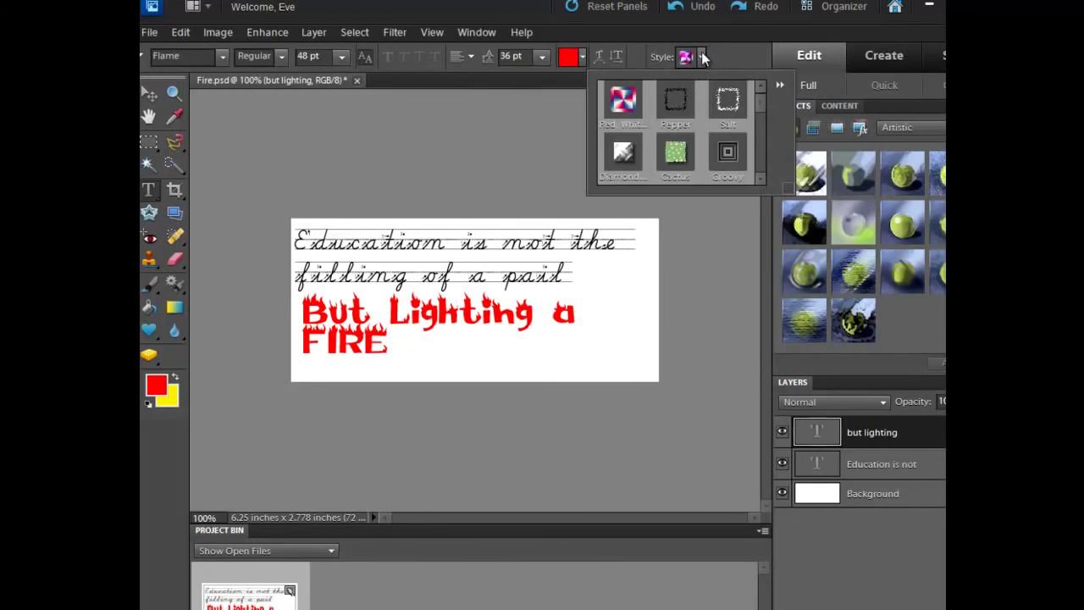
pyautogui.click(735, 102)
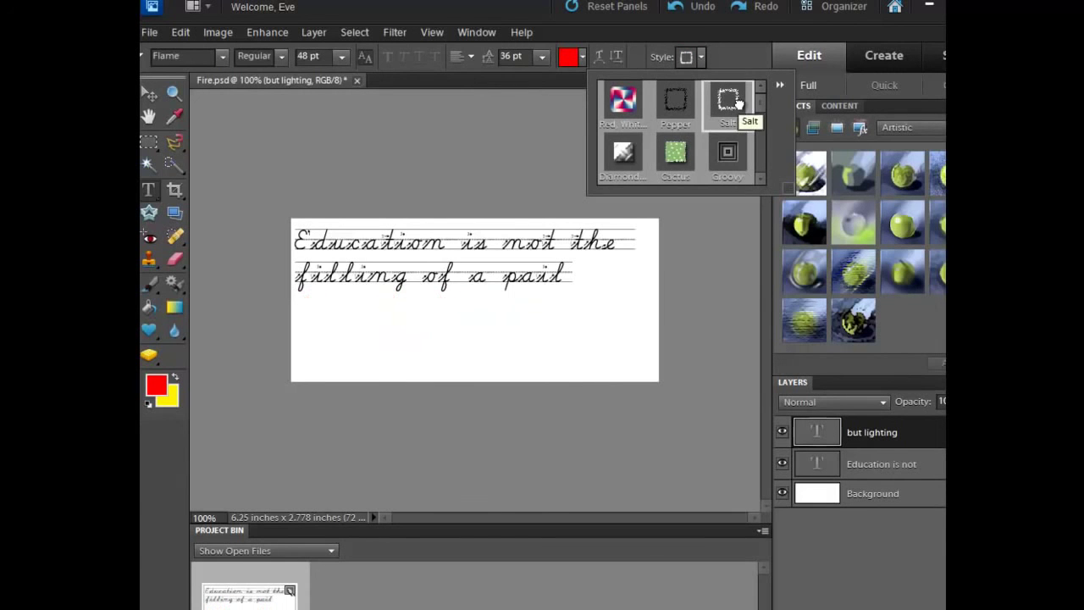
pyautogui.click(182, 35)
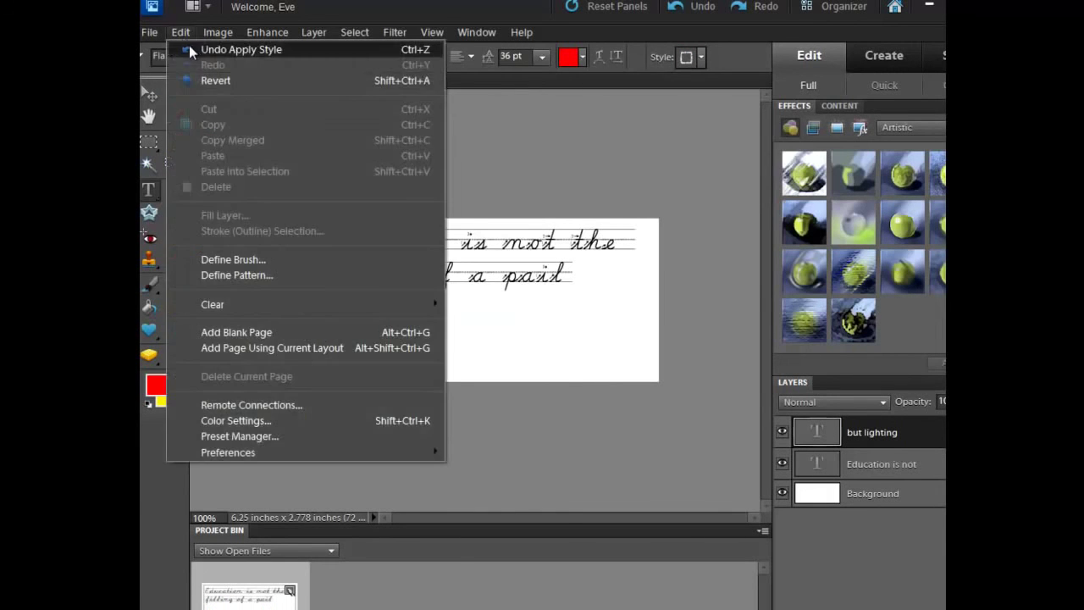
pyautogui.click(189, 49)
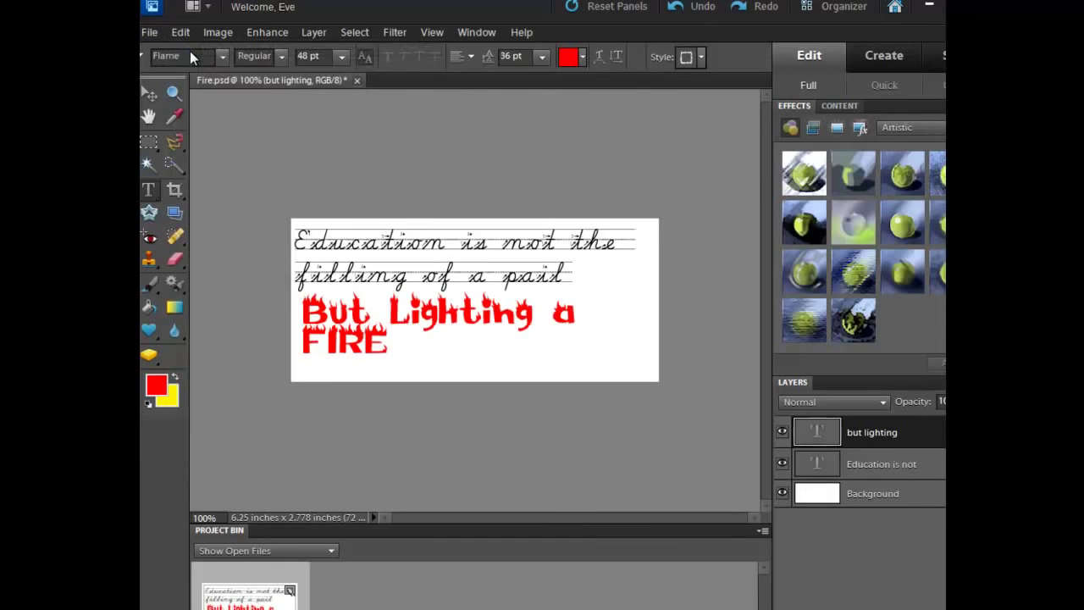
# Try the Magenta Glass style from Glass Buttons on the red text, then undo it.
pyautogui.click(701, 57)
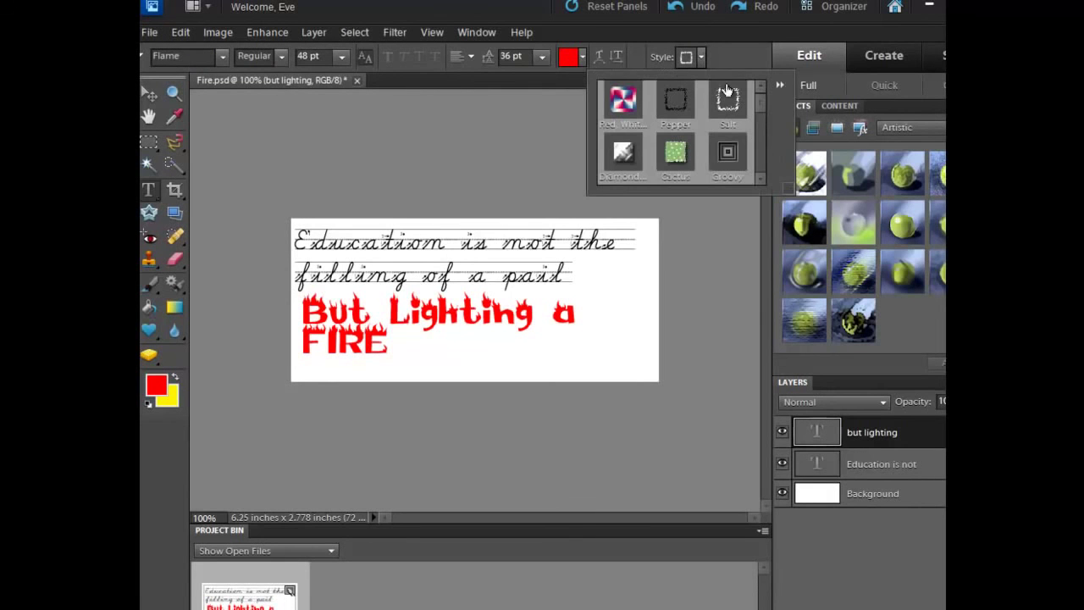
pyautogui.click(780, 85)
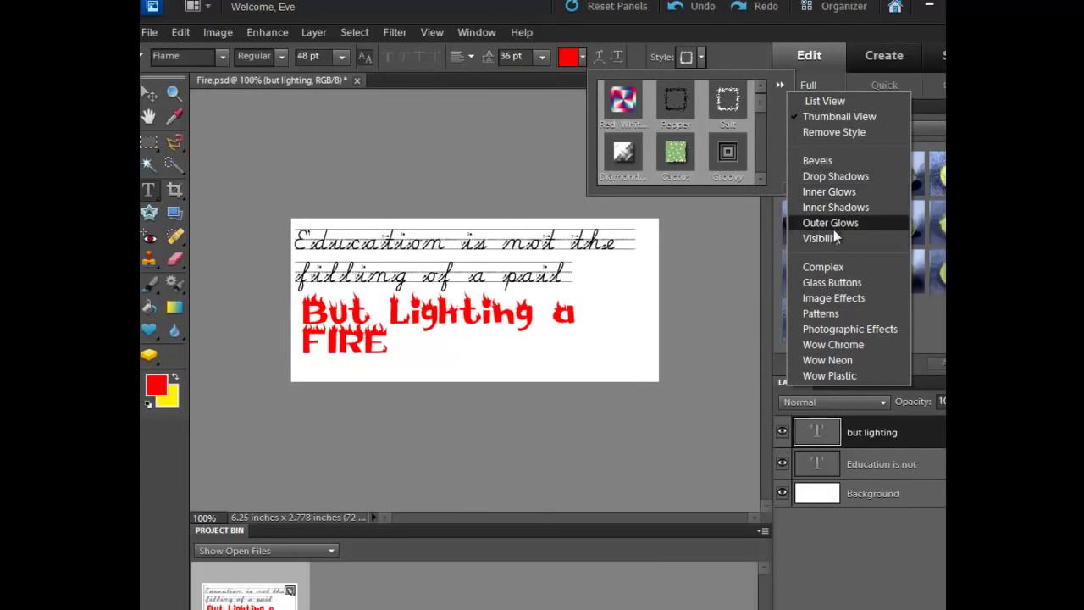
pyautogui.click(842, 286)
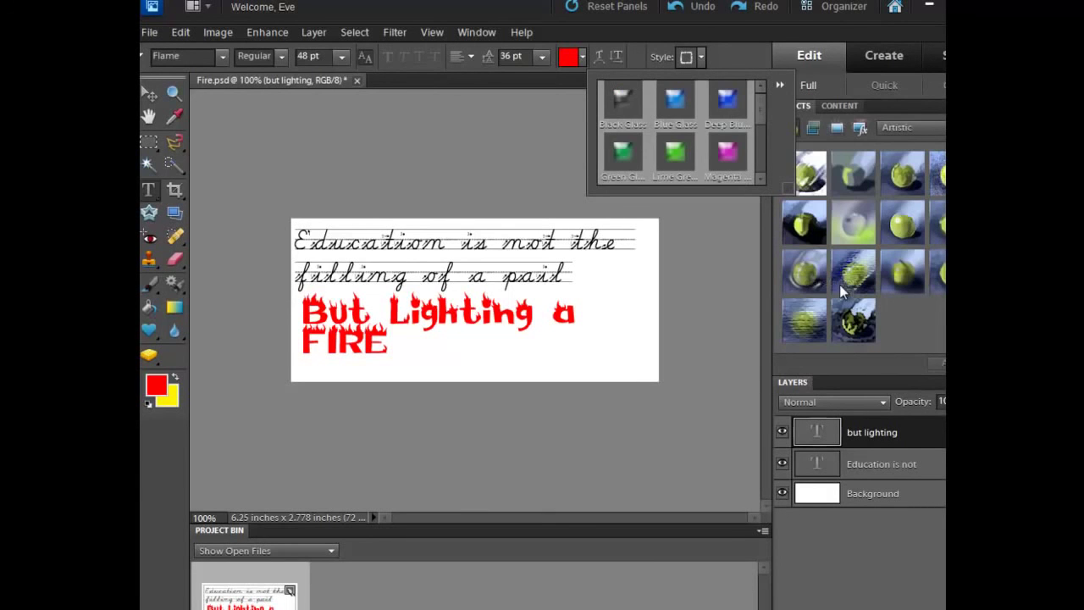
pyautogui.click(760, 178)
pyautogui.click(759, 176)
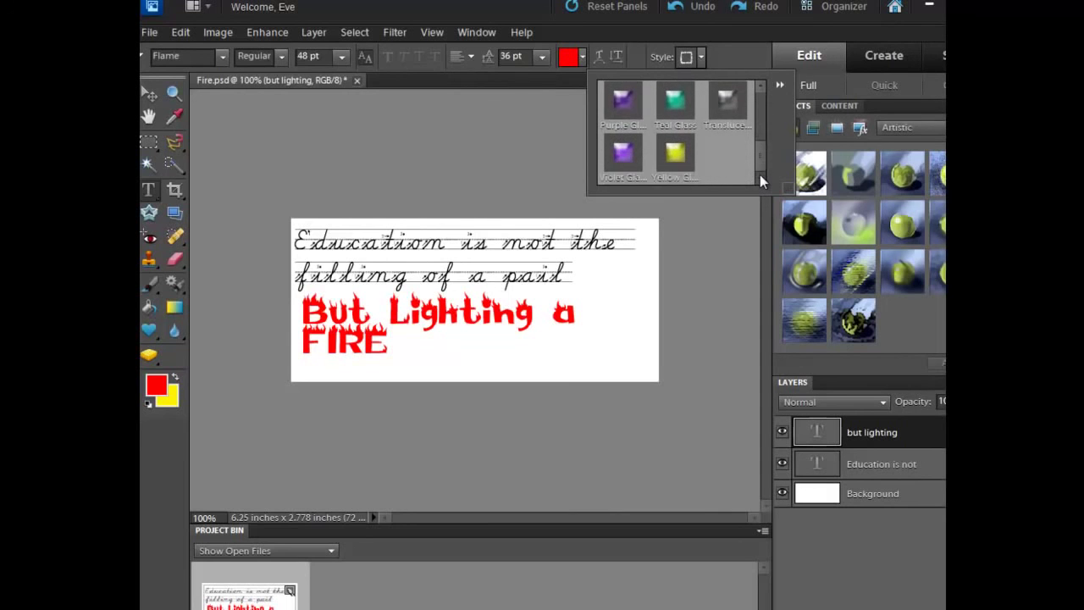
pyautogui.click(753, 91)
pyautogui.click(728, 93)
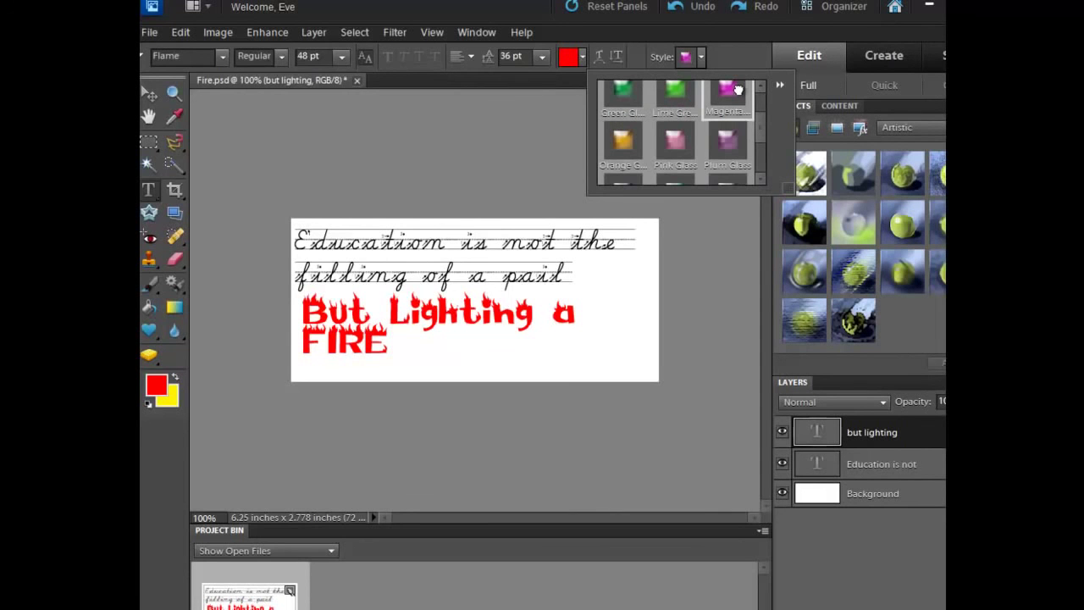
pyautogui.click(778, 86)
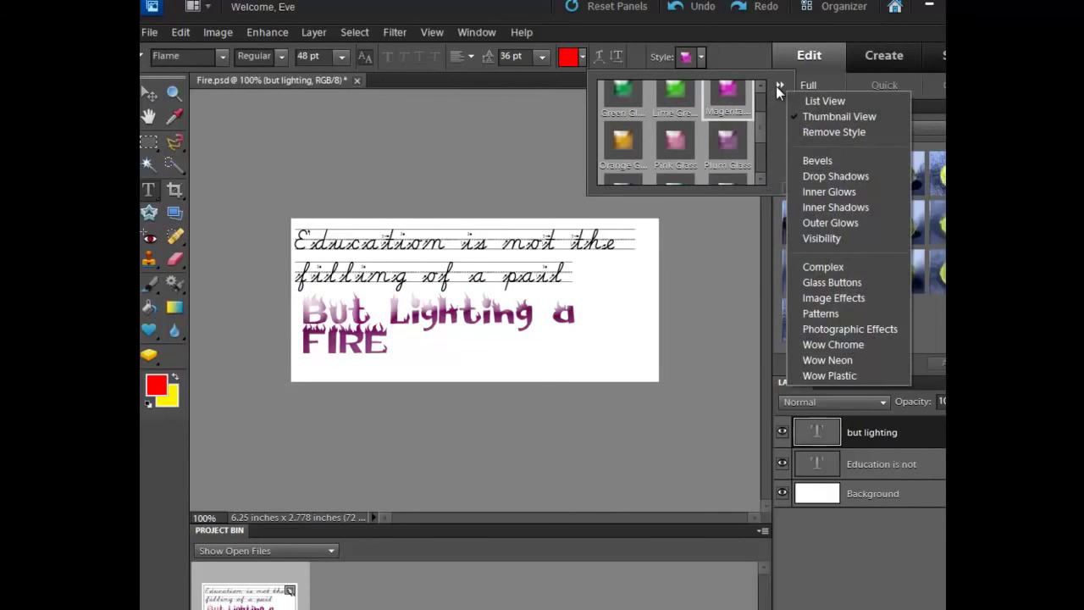
pyautogui.click(183, 39)
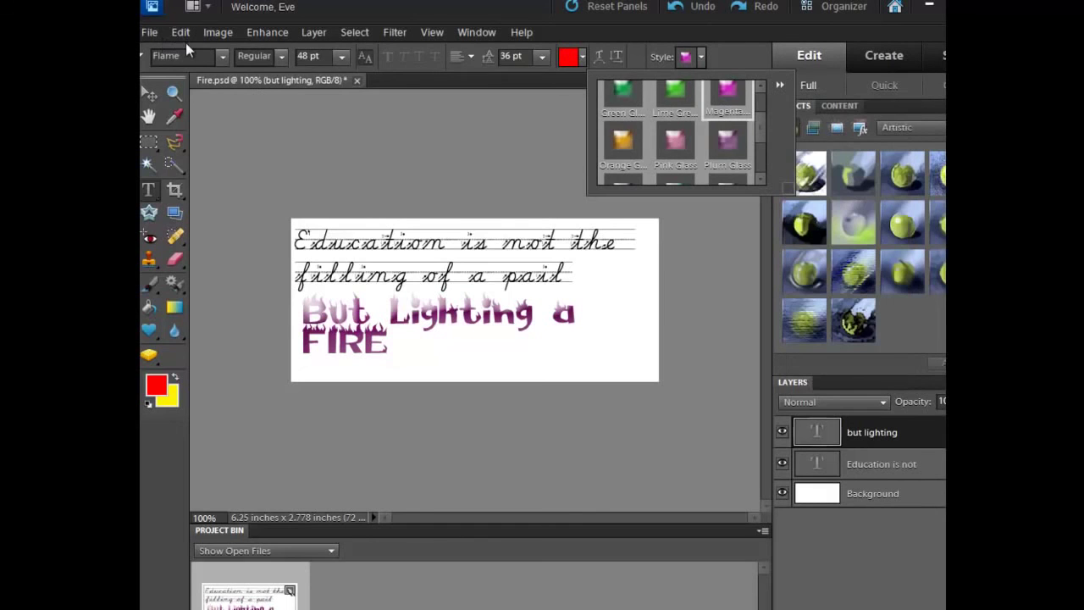
pyautogui.click(183, 38)
pyautogui.click(184, 49)
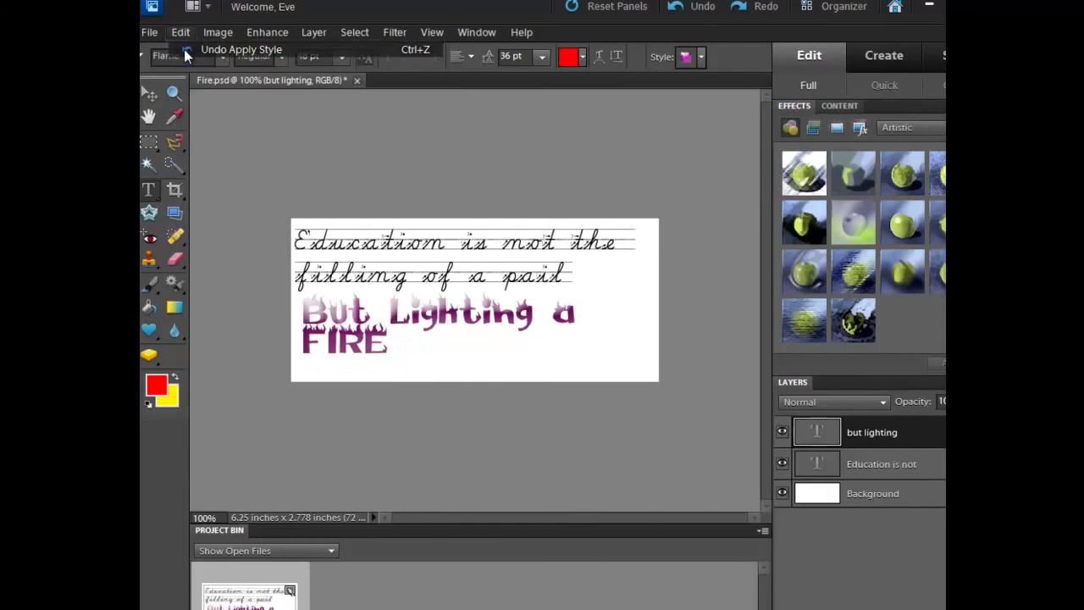